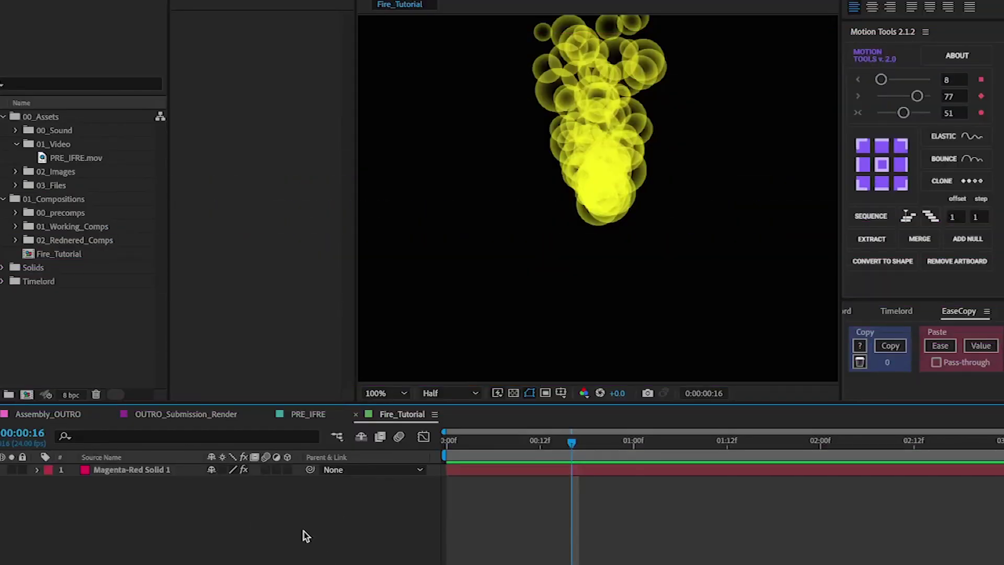
# Step: Create a new solid layer and rename it Fire
pyautogui.hotkey('ctrl', 'y')
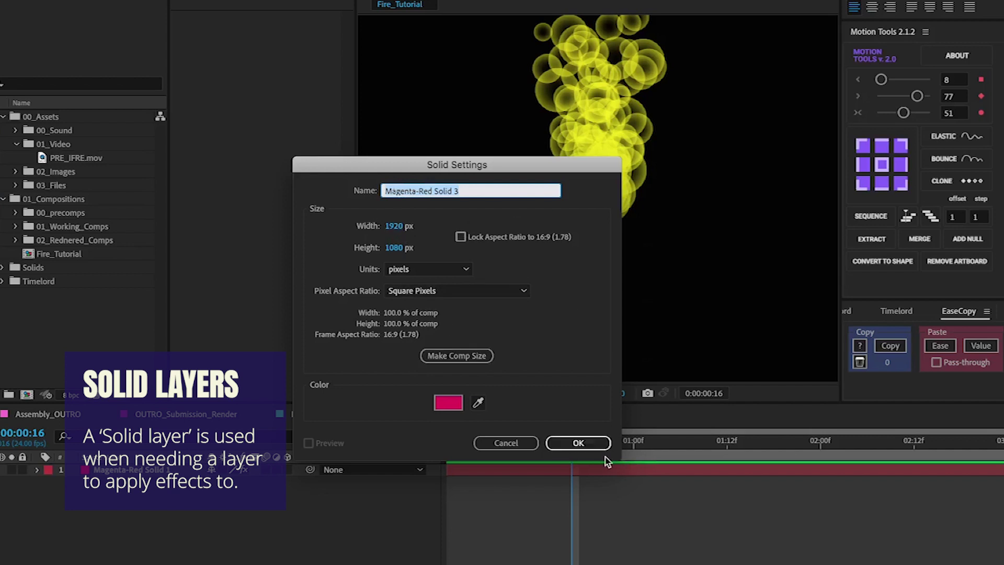
pyautogui.click(578, 442)
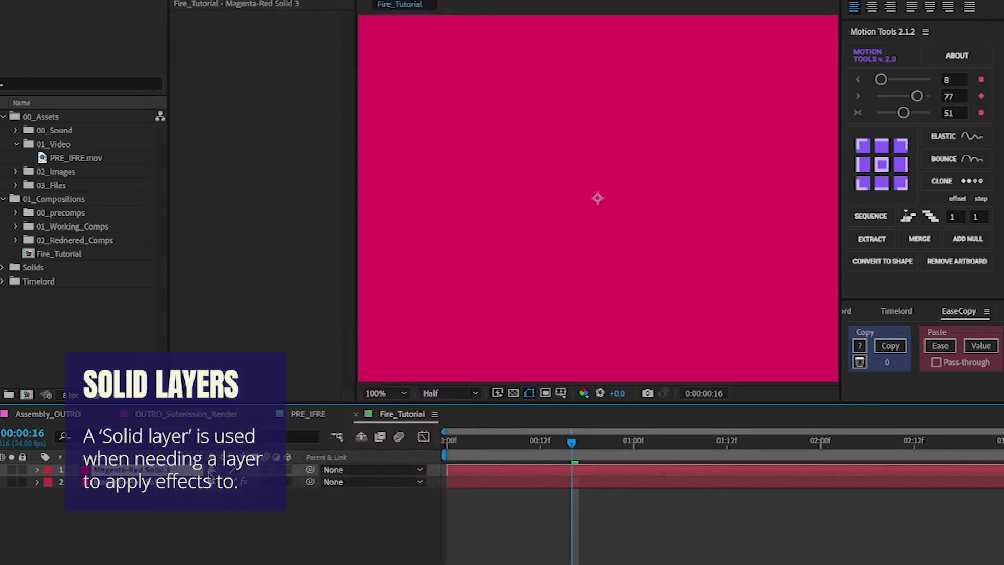
pyautogui.rightClick(168, 509)
pyautogui.moveTo(219, 517)
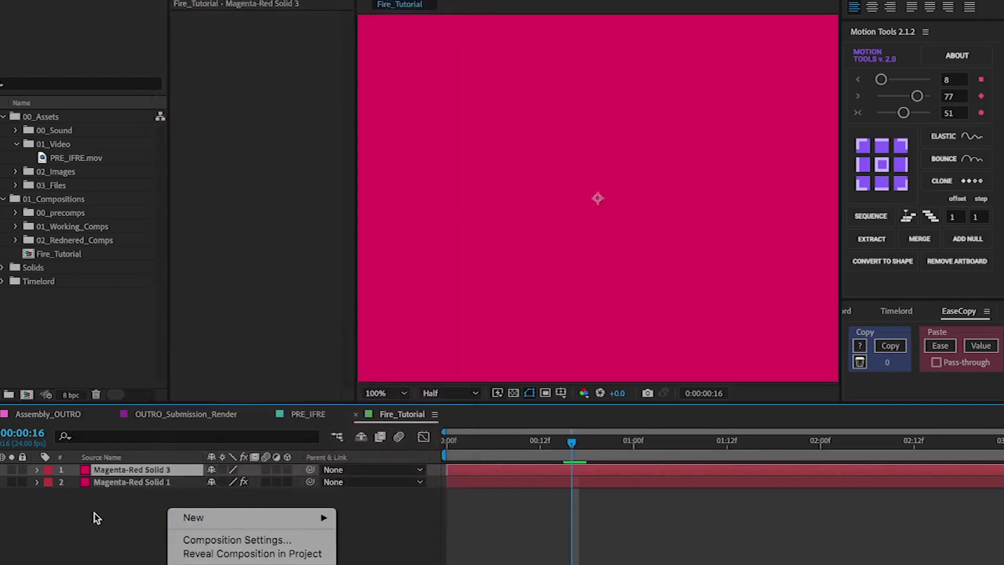
pyautogui.click(175, 468)
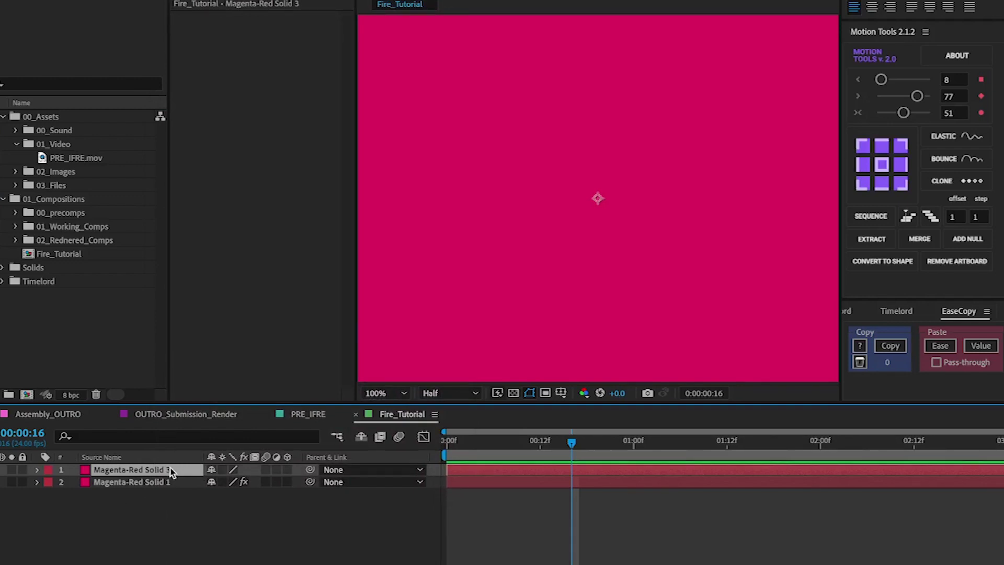
pyautogui.press('Return')
pyautogui.write('Fire')
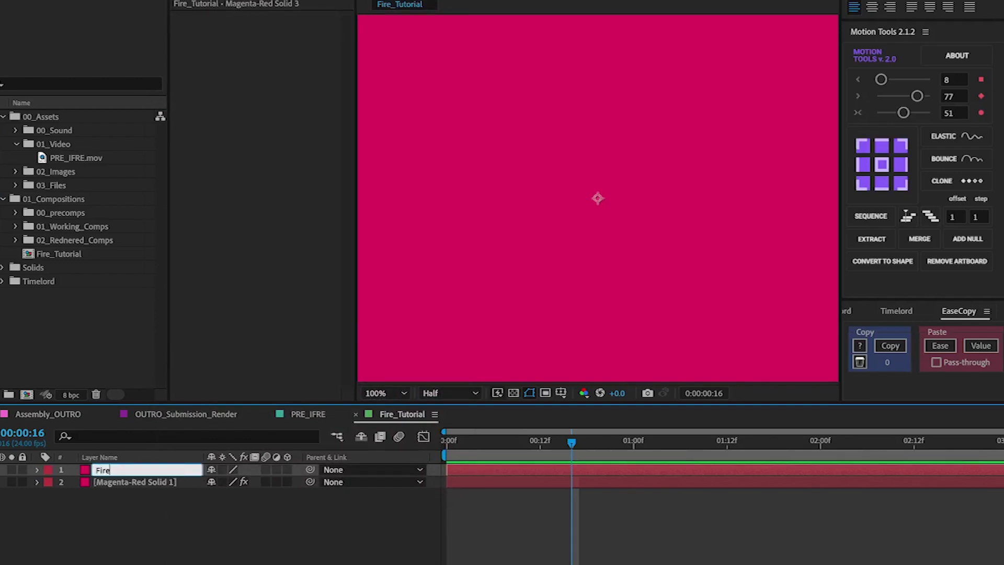
pyautogui.press('Return')
# Step: Apply CC Particle Systems II to the Fire layer via the 'cc par' effect search
pyautogui.hotkey('ctrl', 'space')
pyautogui.write('cc par')
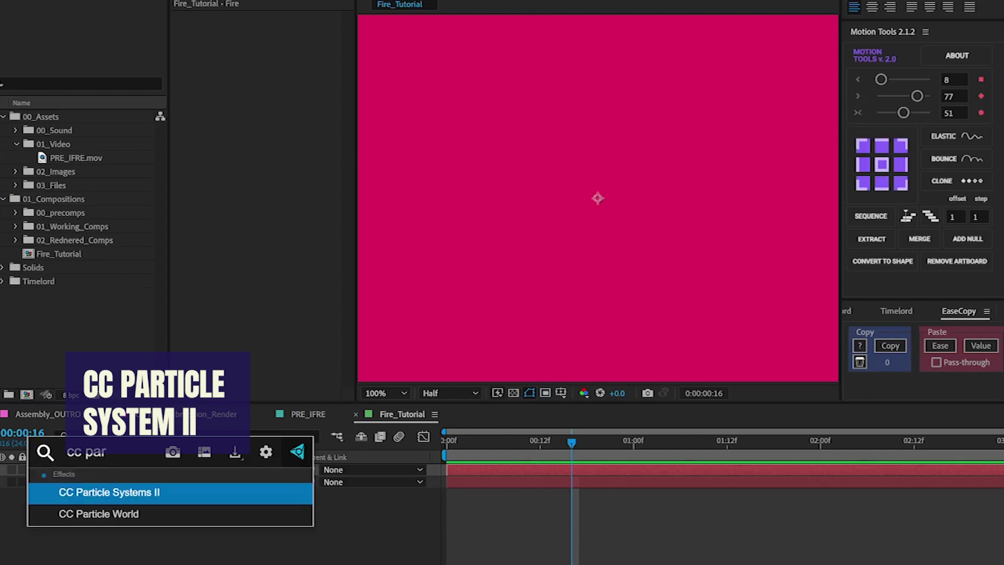
pyautogui.press('Return')
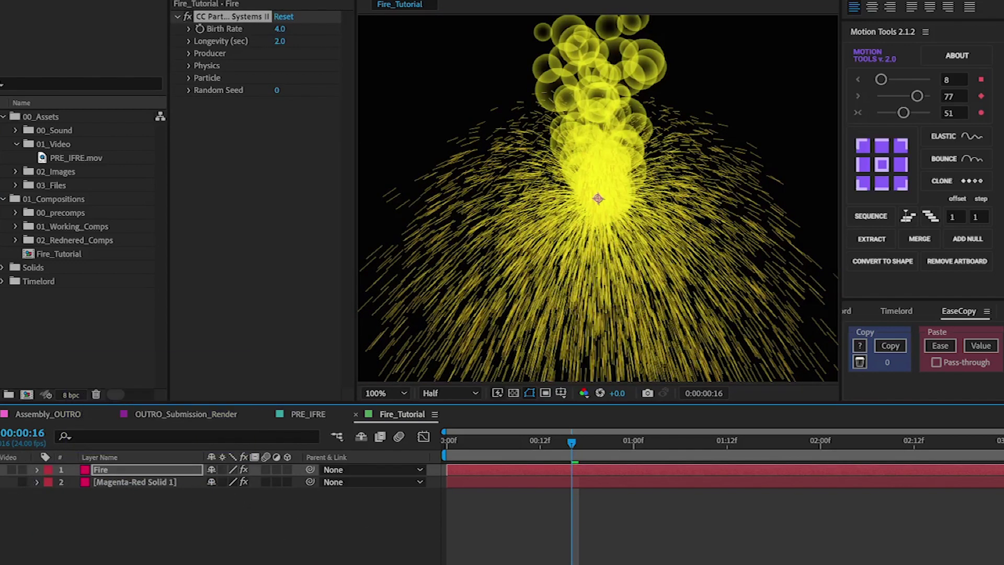
pyautogui.moveTo(526, 441); pyautogui.dragTo(625, 443)
pyautogui.click(144, 472)
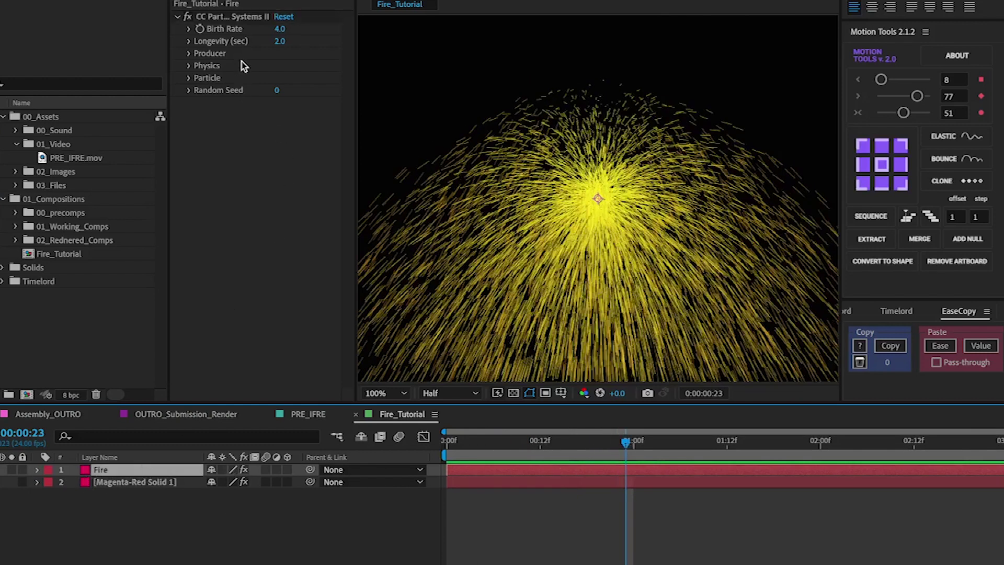
# Step: Set Particle Type to Bubble and Physics Animation to Fire
pyautogui.click(189, 78)
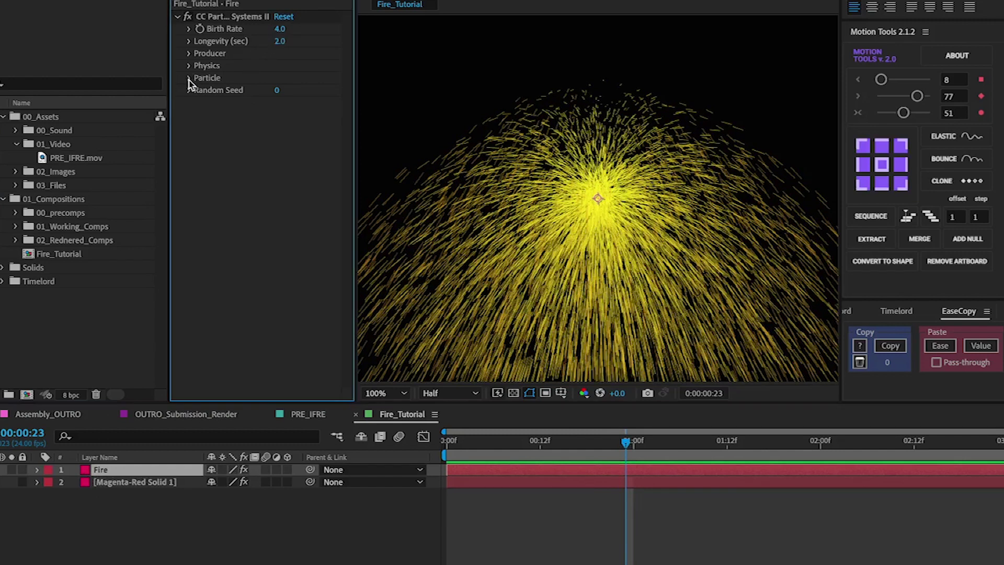
pyautogui.click(312, 91)
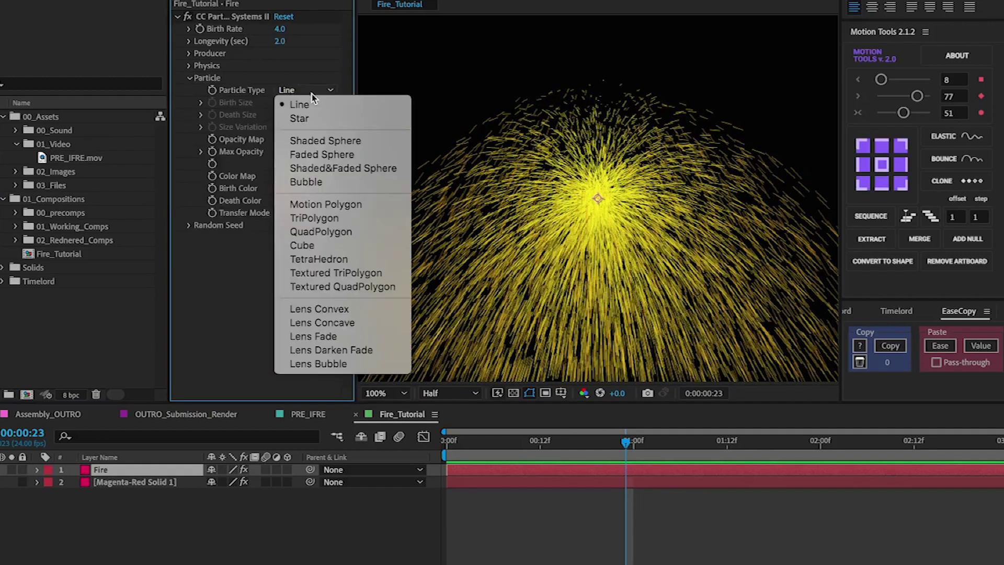
pyautogui.click(311, 184)
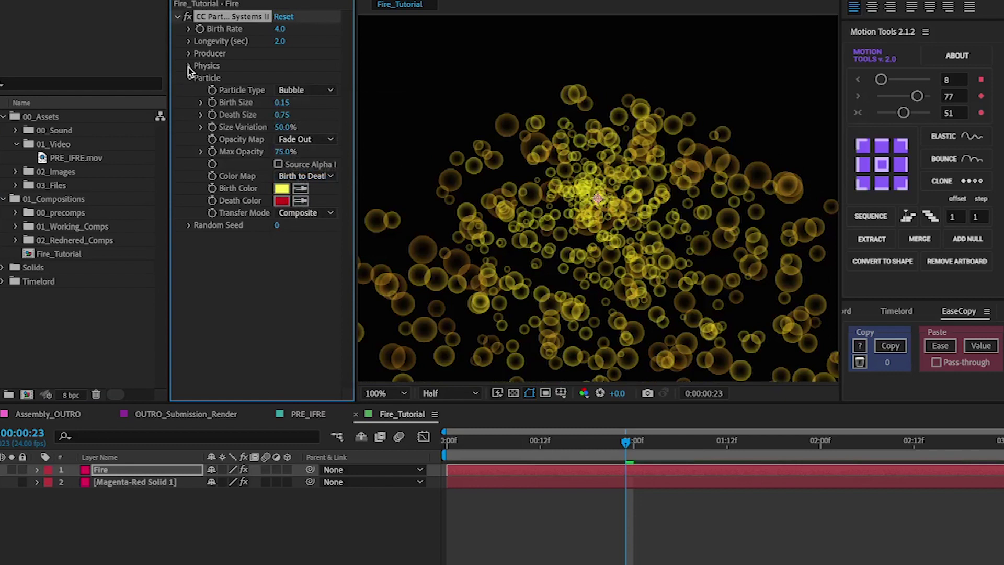
pyautogui.click(188, 66)
pyautogui.click(296, 79)
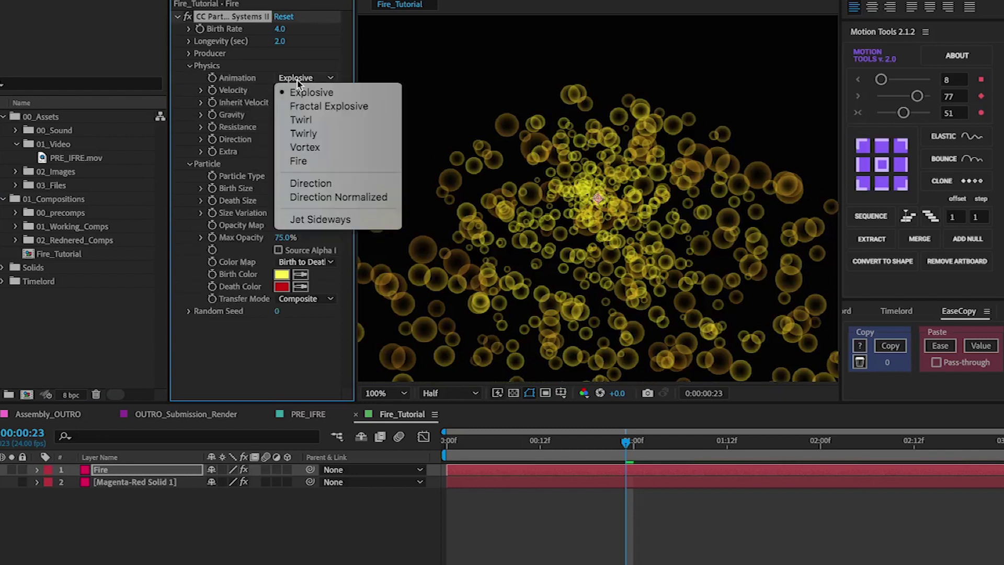
pyautogui.click(311, 161)
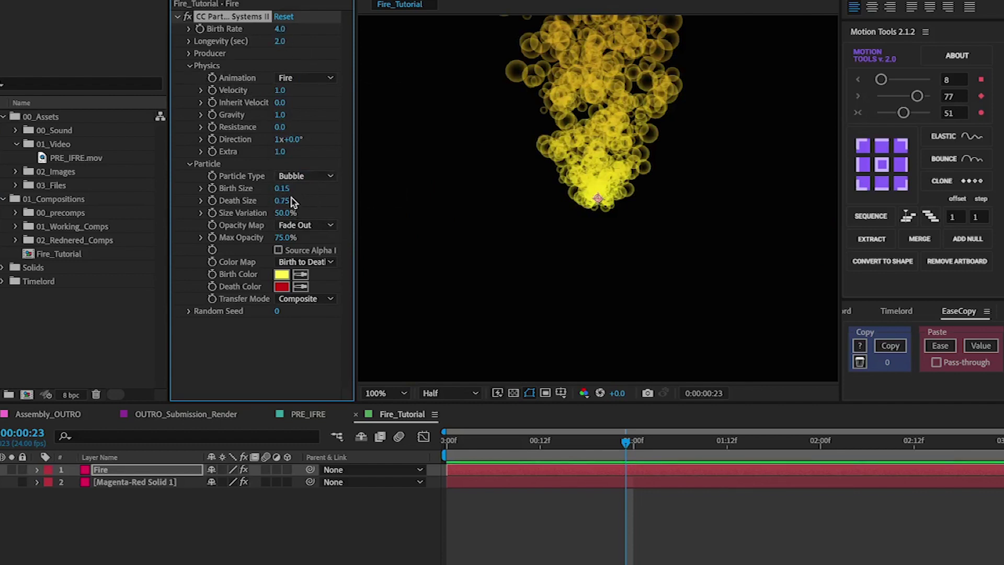
# Step: Set Birth Size to 0.60, Death Size to 0 and Extra to 0.6, previewing the plume
pyautogui.moveTo(290, 198); pyautogui.dragTo(192, 214)
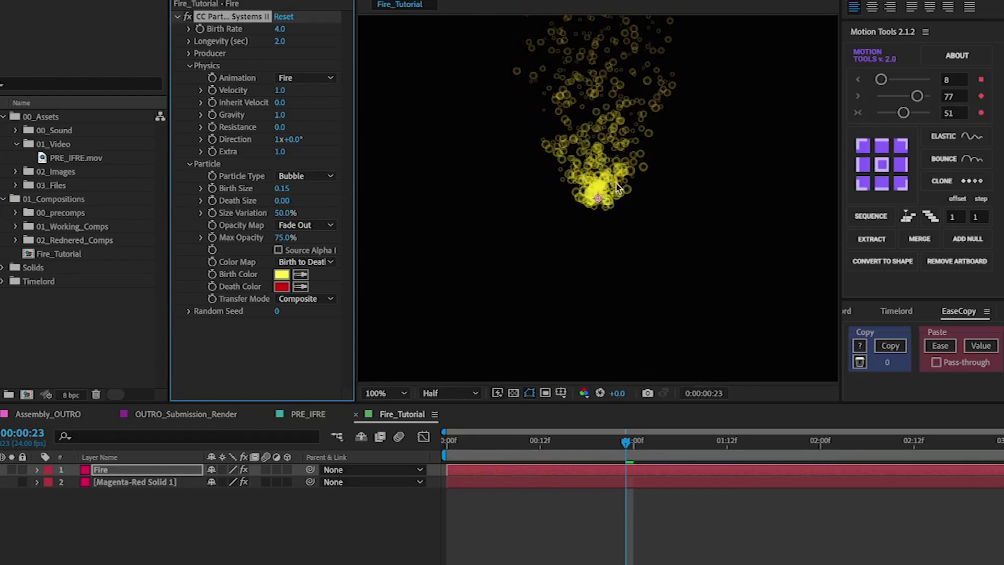
pyautogui.click(287, 189)
pyautogui.write('0')
pyautogui.press('Return')
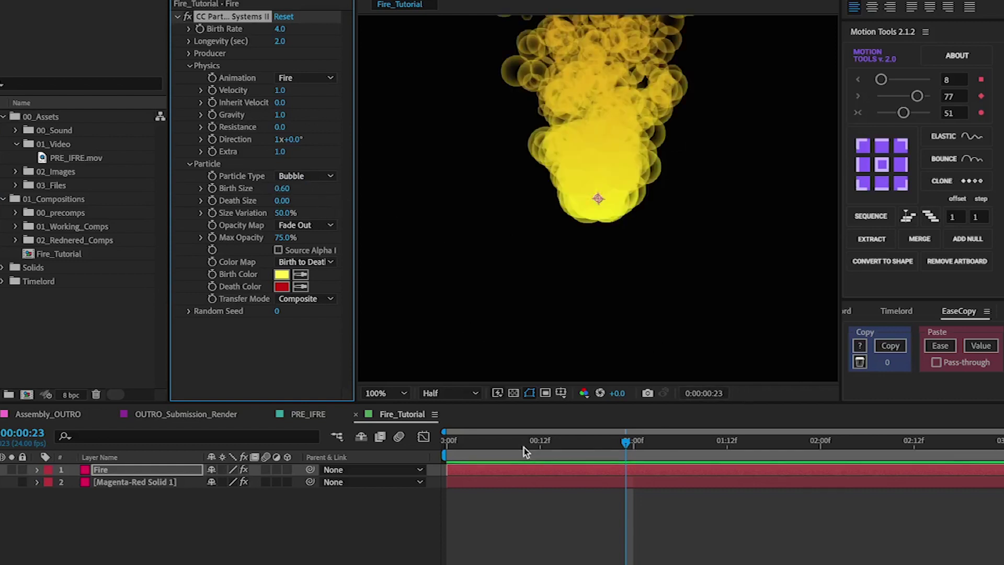
pyautogui.click(455, 441)
pyautogui.press('space')
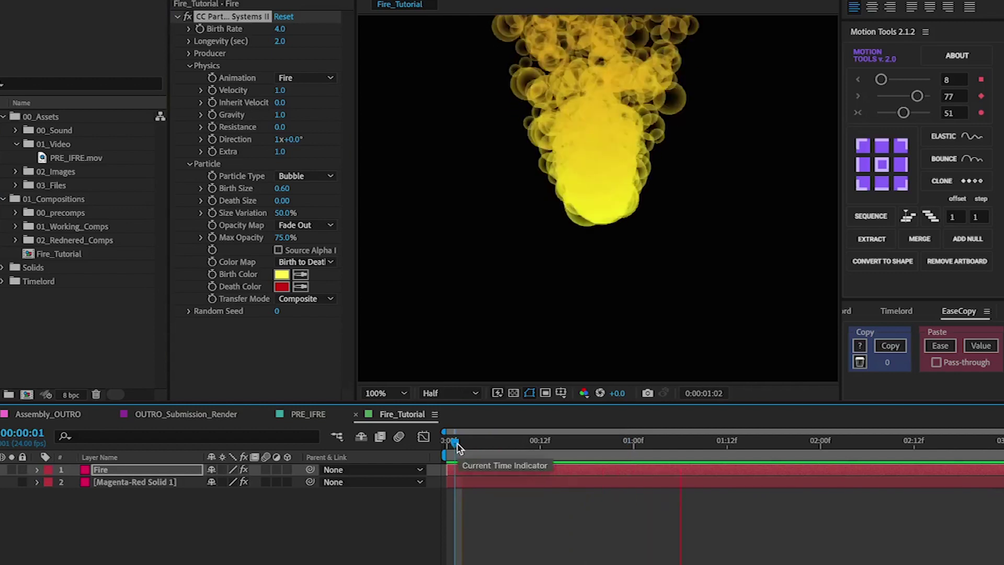
pyautogui.click(283, 153)
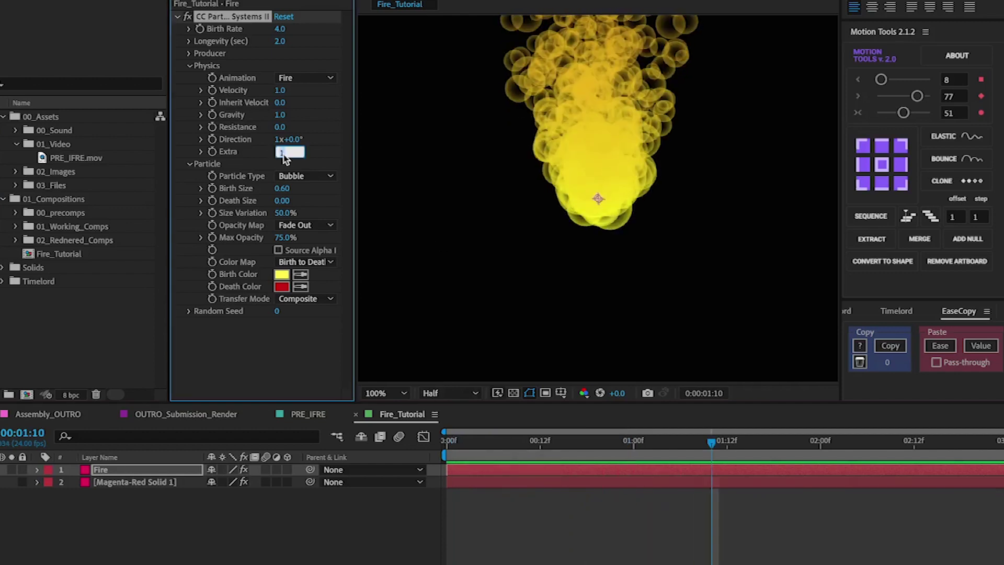
pyautogui.press('Return')
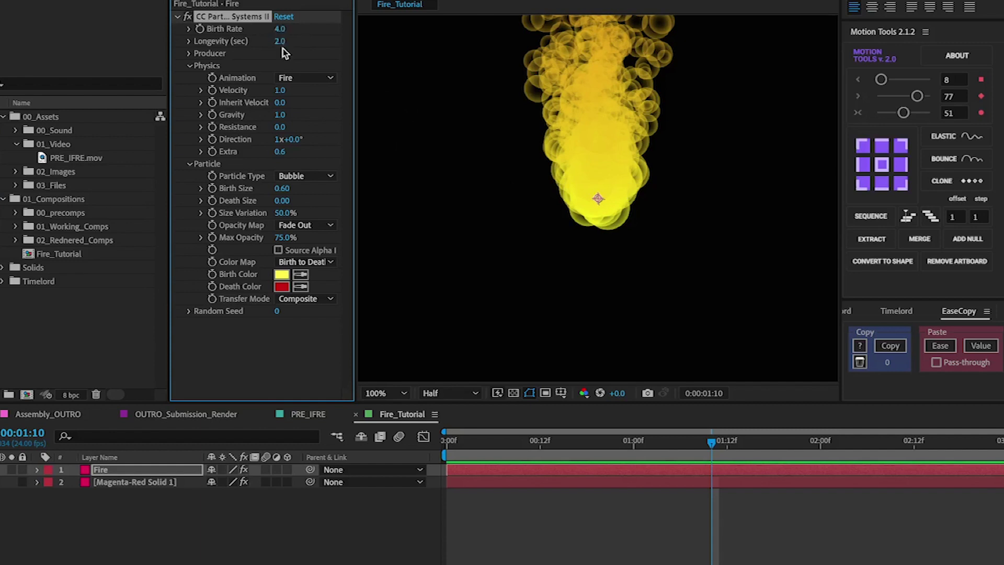
# Step: Set the particle Birth Rate to 0.6, checking early frames of the fire
pyautogui.click(280, 29)
pyautogui.write('0.6')
pyautogui.press('Return')
pyautogui.moveTo(512, 443); pyautogui.dragTo(478, 442)
pyautogui.click(642, 441)
pyautogui.moveTo(280, 29); pyautogui.dragTo(305, 45)
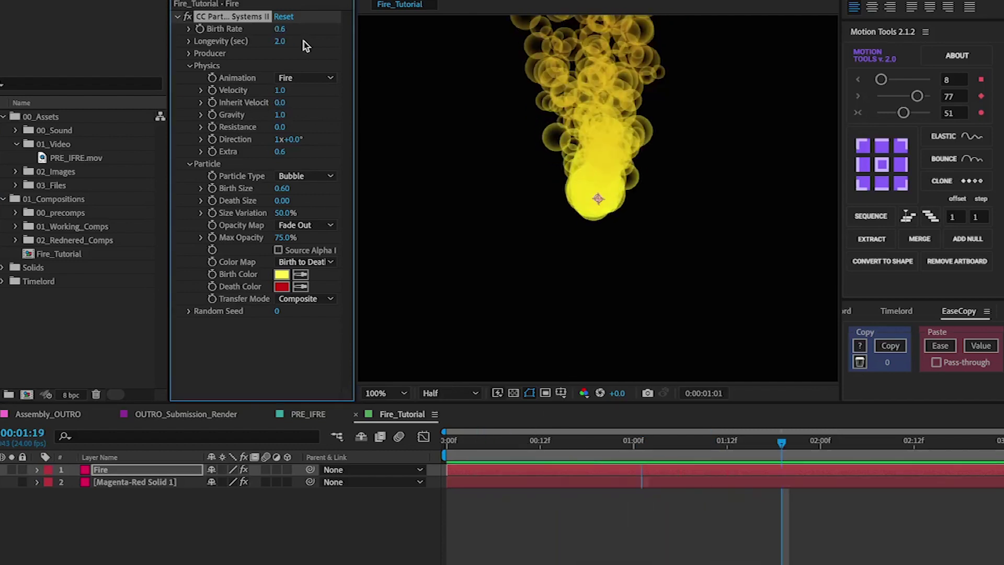
pyautogui.hotkey('ctrl', 'z')
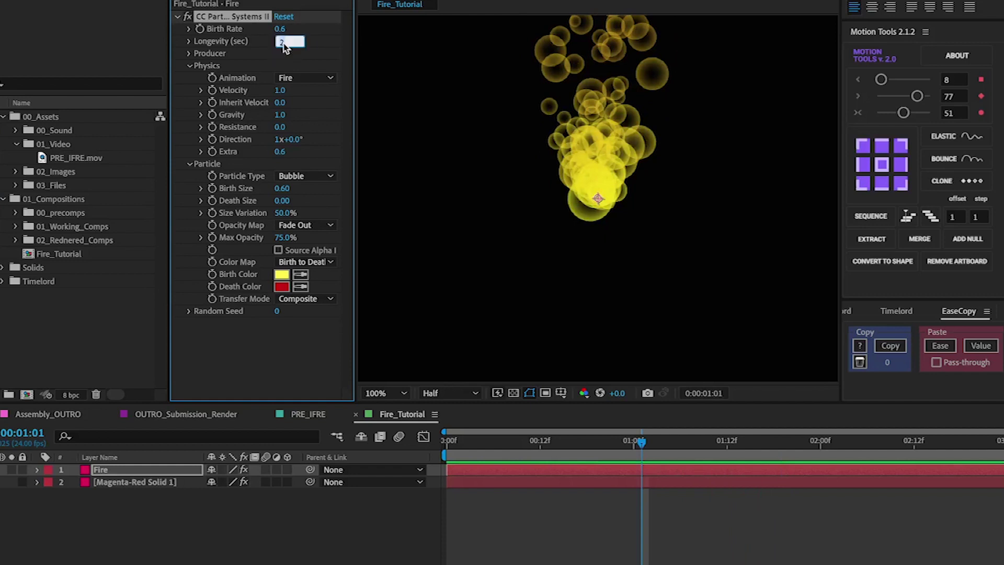
# Step: Set Longevity to 1.5 seconds and preview the fire from the start
pyautogui.write('1.5')
pyautogui.press('Return')
pyautogui.click(465, 441)
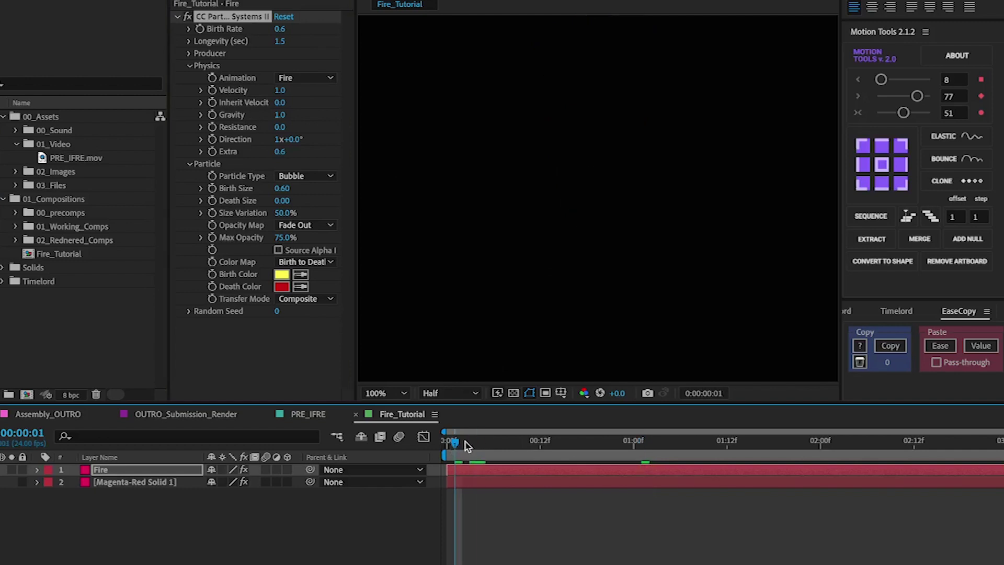
pyautogui.press('space')
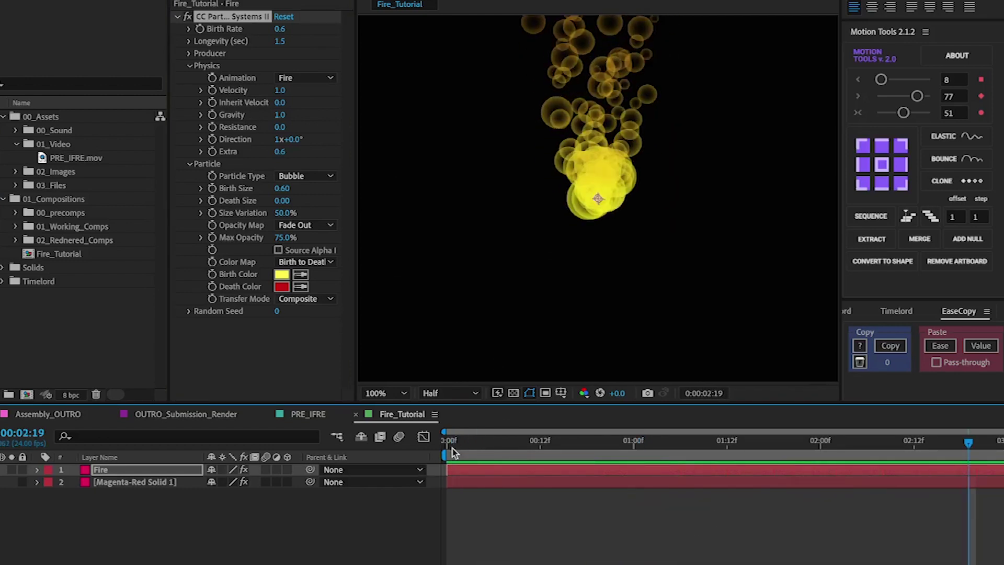
pyautogui.moveTo(453, 453); pyautogui.dragTo(704, 441)
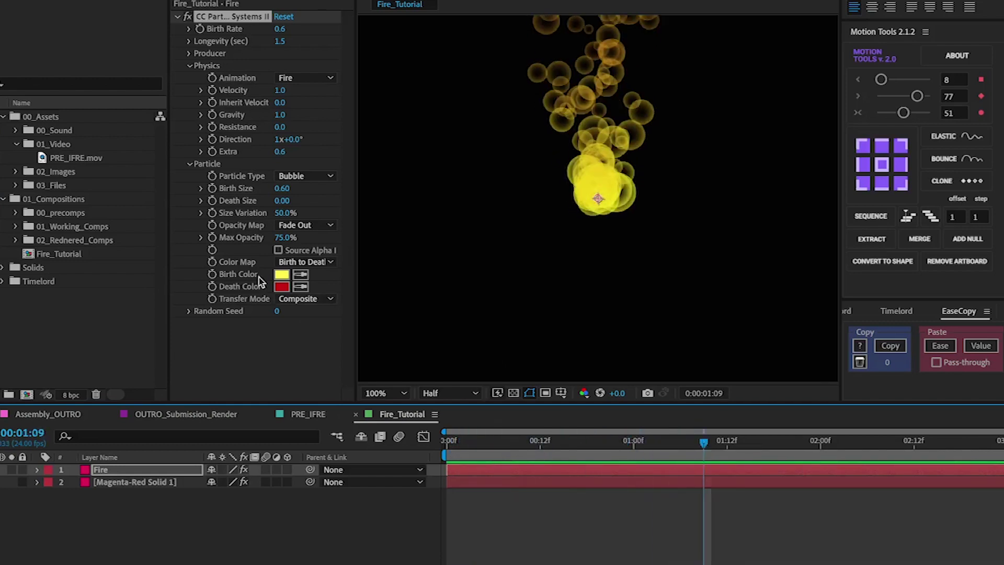
# Step: Set the particles' Max Opacity to 60%, preview, and collapse the particle system settings
pyautogui.click(290, 238)
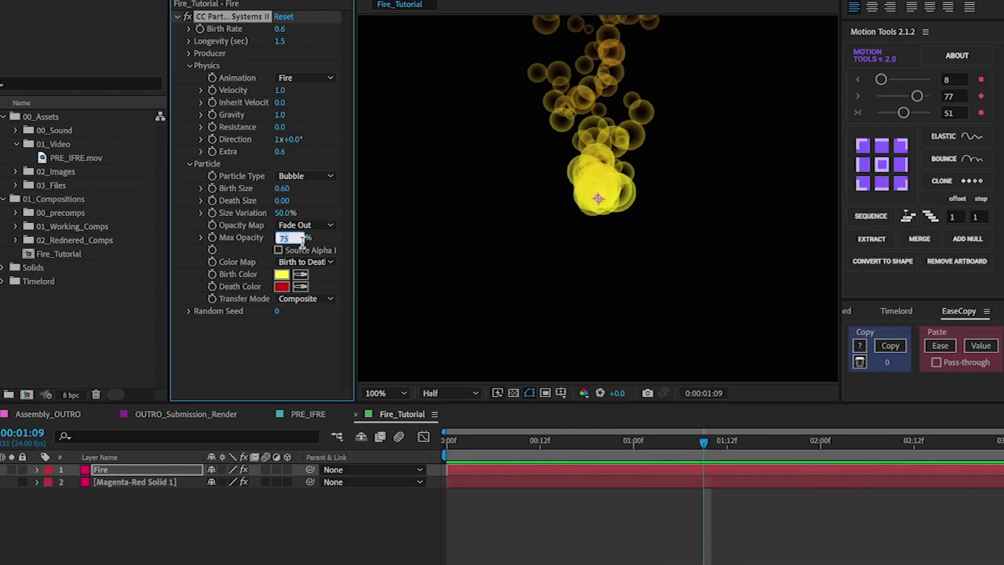
pyautogui.press('Return')
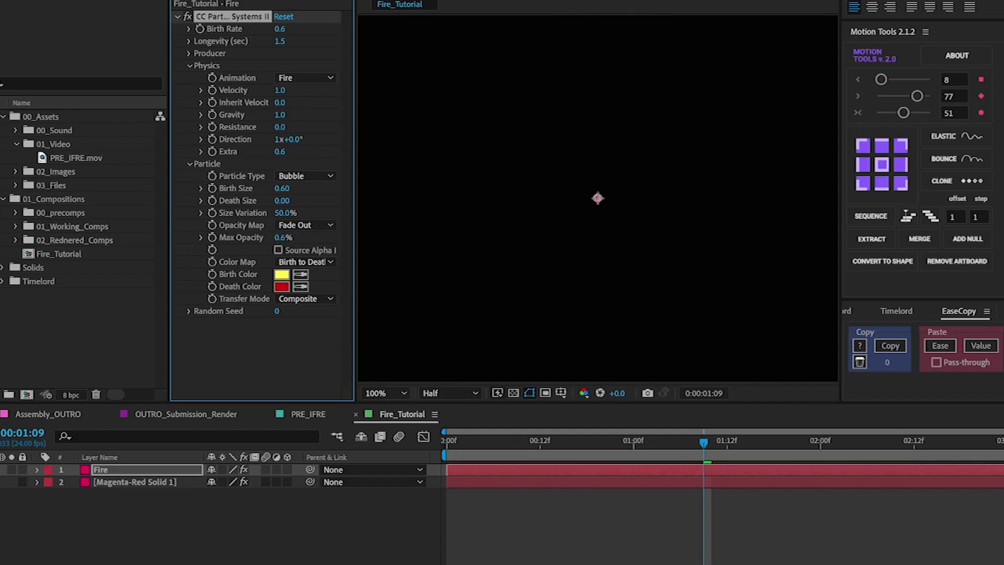
pyautogui.click(506, 448)
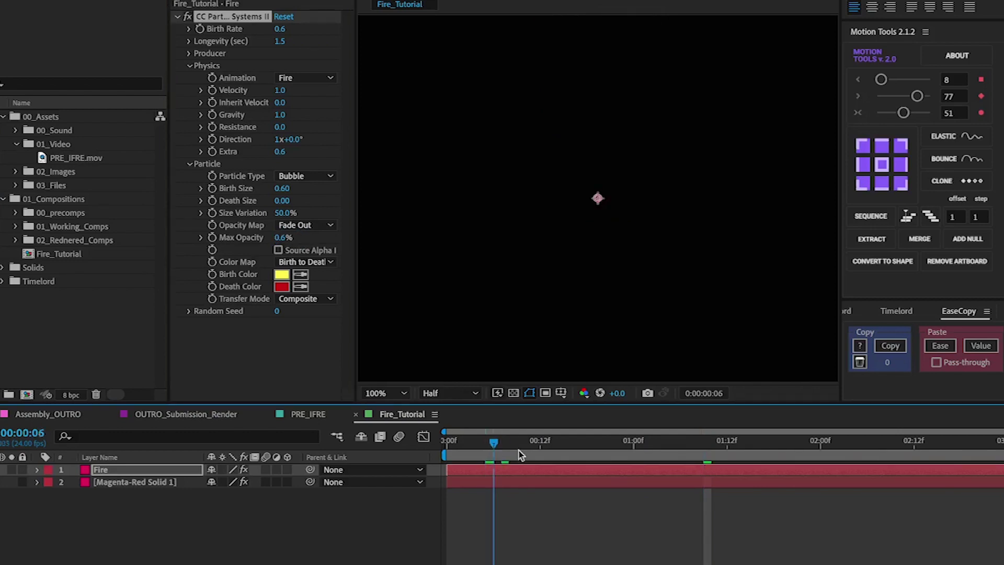
pyautogui.hotkey('ctrl', 'z')
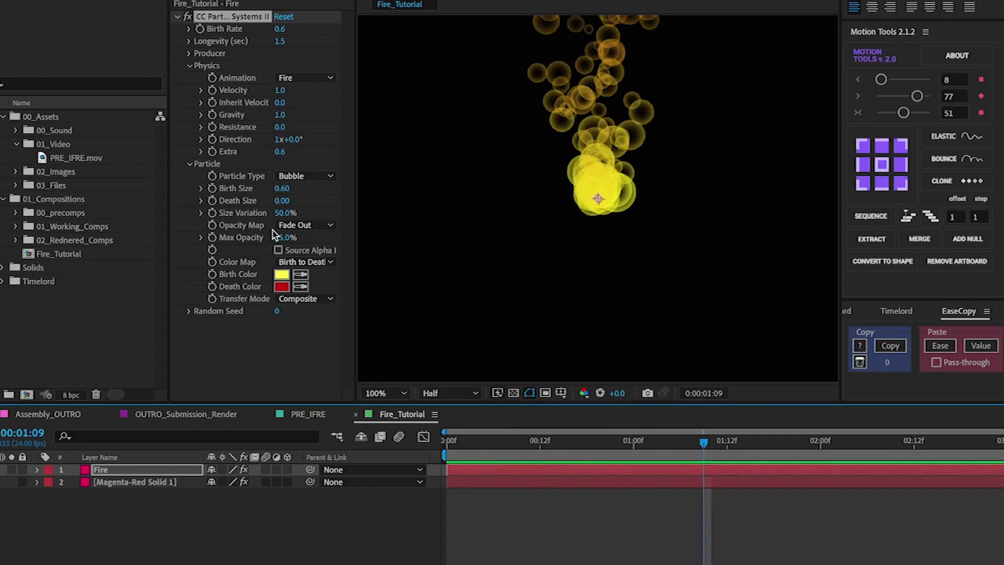
pyautogui.click(286, 238)
pyautogui.write('60')
pyautogui.press('Return')
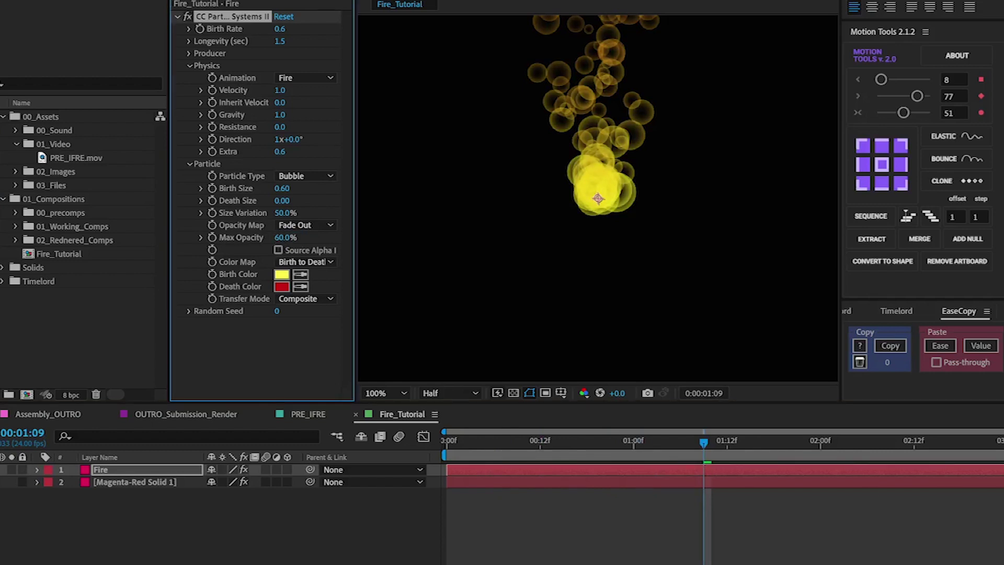
pyautogui.click(444, 441)
pyautogui.press('space')
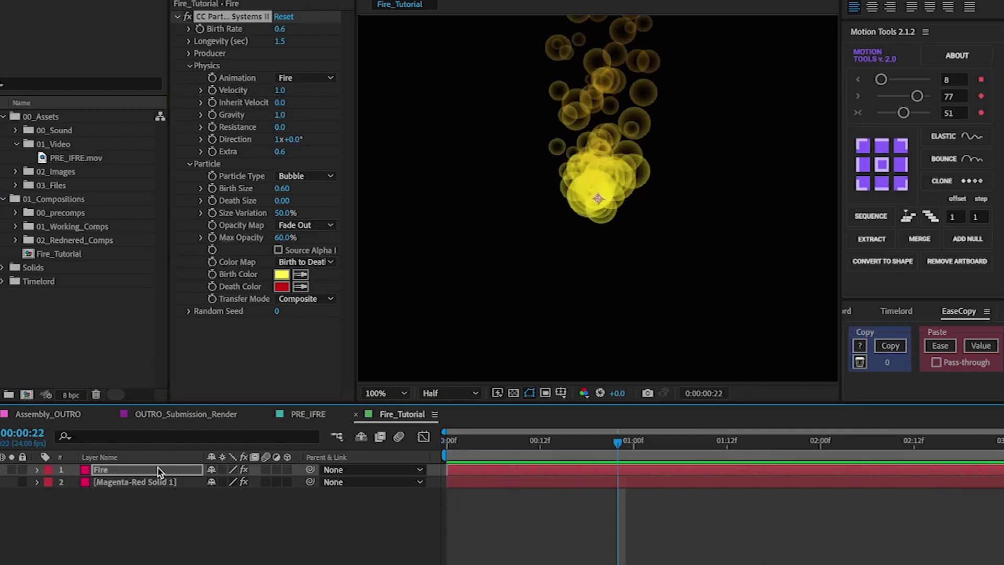
pyautogui.click(176, 16)
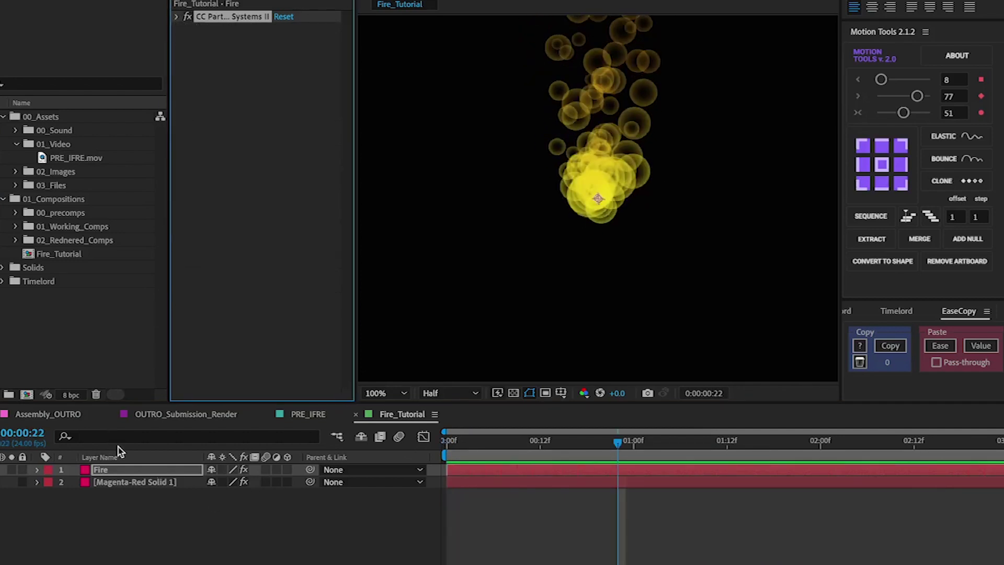
# Step: Apply CC Vector Blur to the Fire layer with Amount 18
pyautogui.click(123, 470)
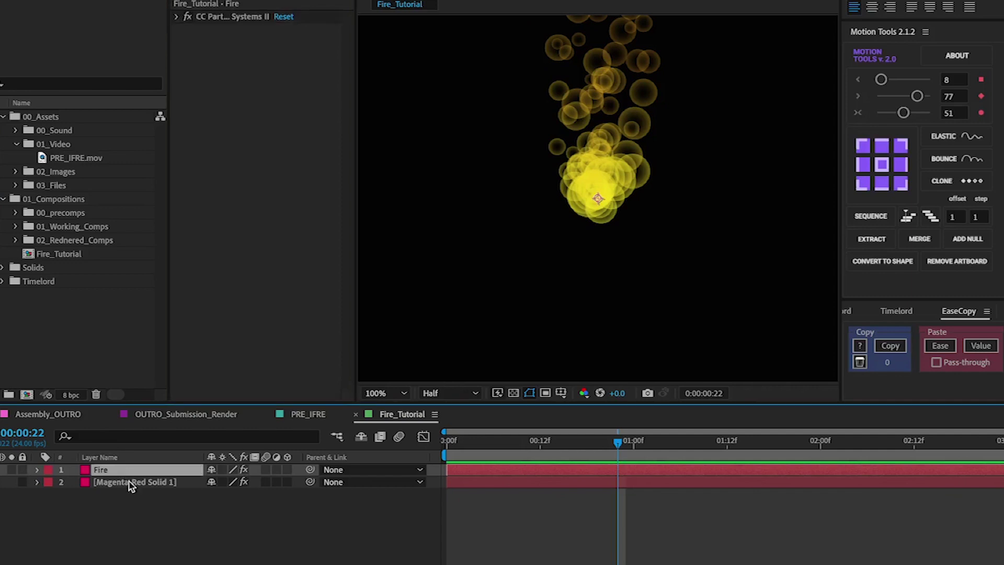
pyautogui.hotkey('ctrl', 'space')
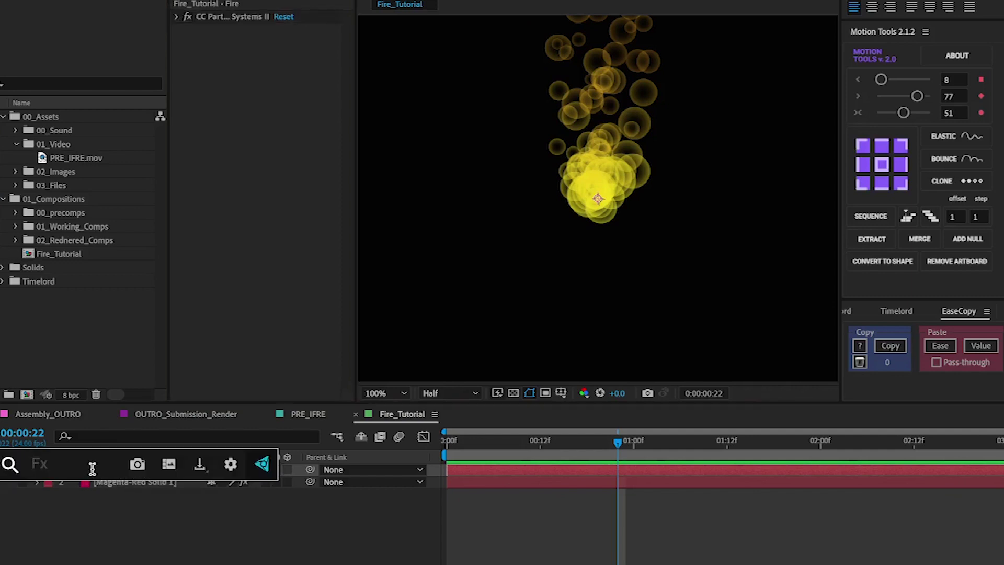
pyautogui.write('cc ve')
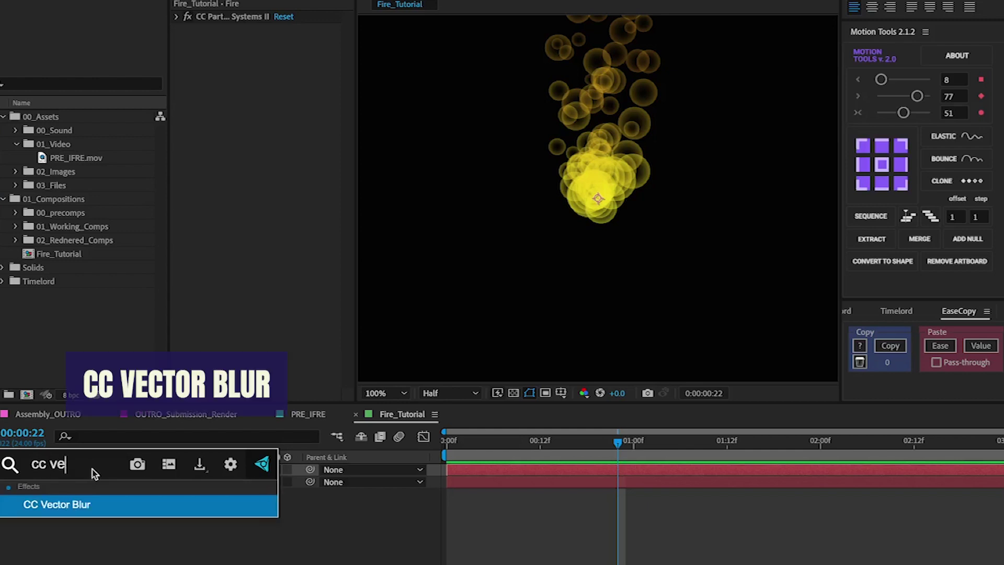
pyautogui.press('Return')
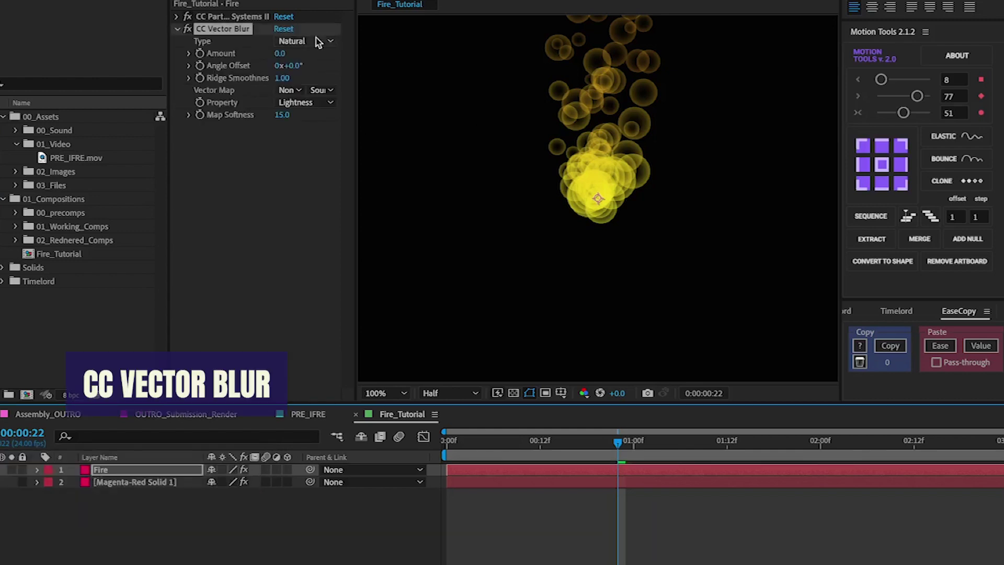
pyautogui.moveTo(281, 53); pyautogui.dragTo(293, 53)
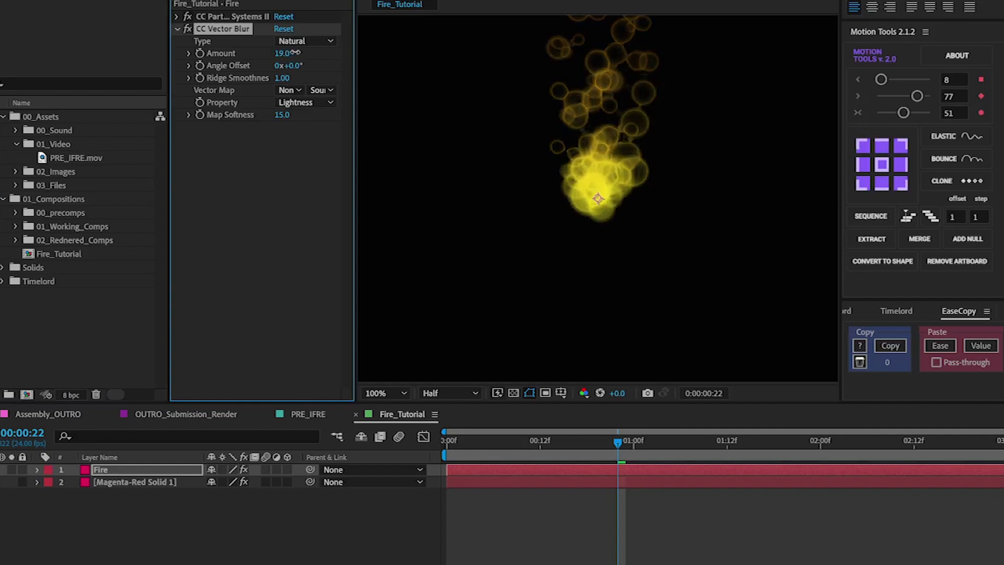
pyautogui.click(270, 213)
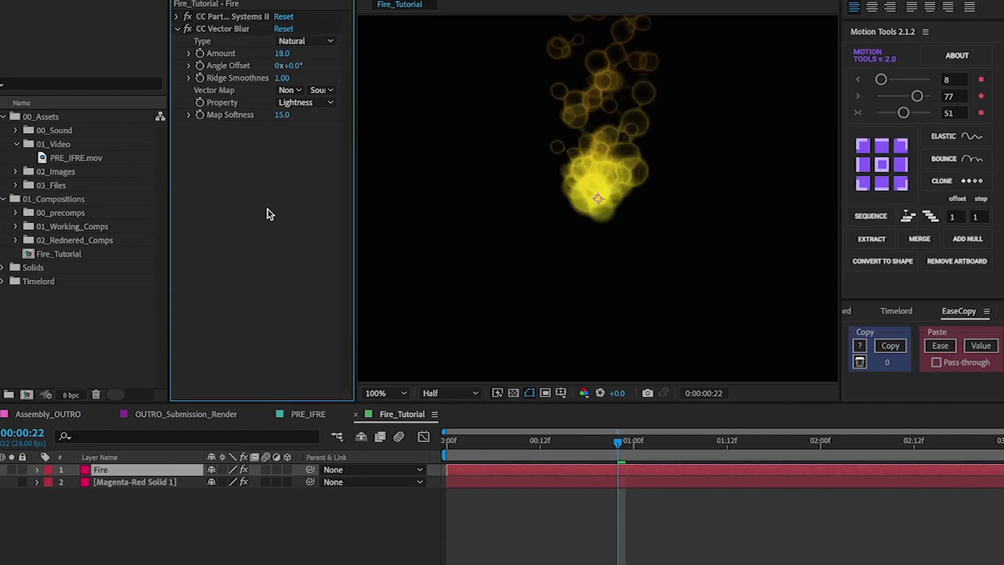
# Step: Apply Levels to the Fire layer and set its Channel to Alpha
pyautogui.hotkey('ctrl', 'space')
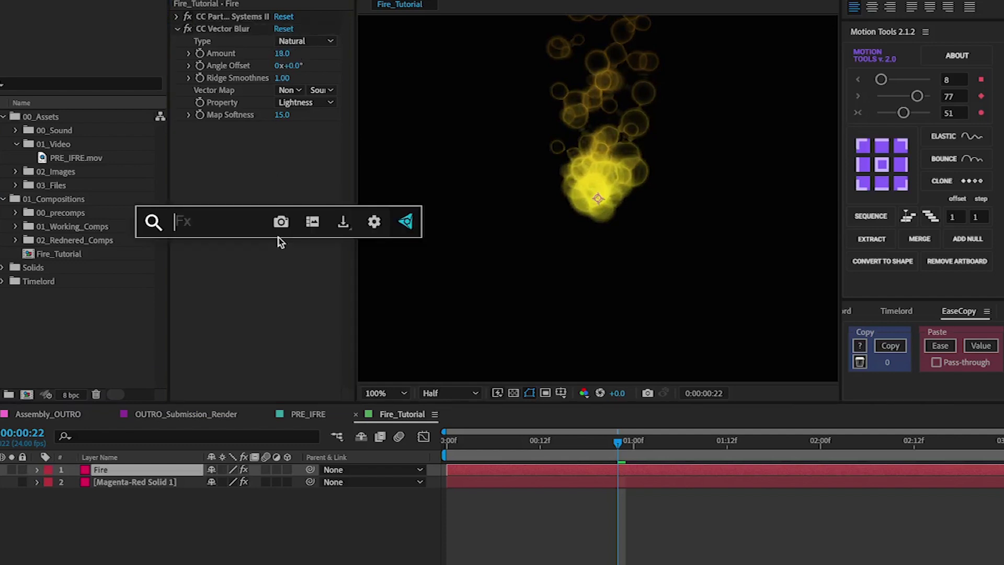
pyautogui.write('level')
pyautogui.press('Return')
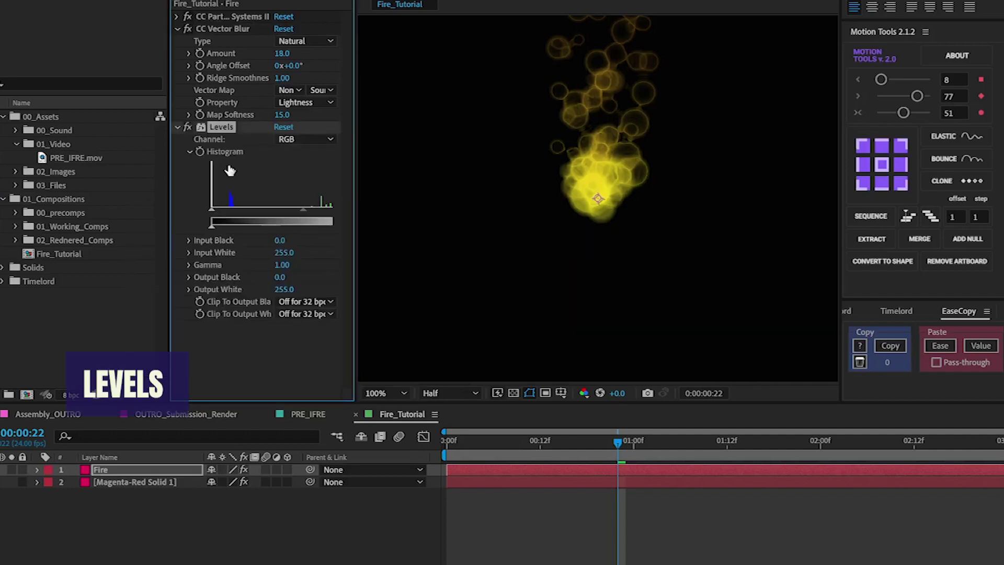
pyautogui.click(167, 1)
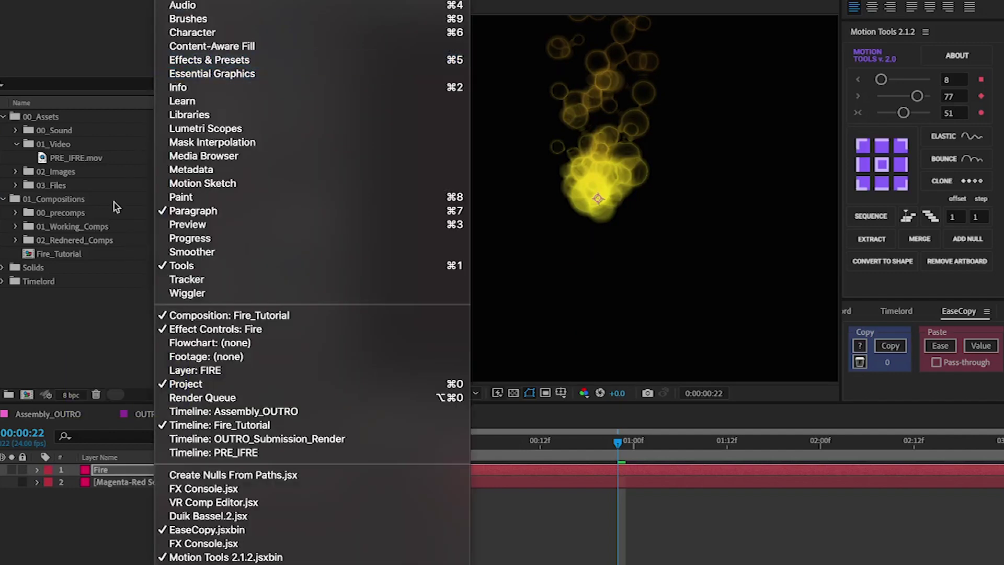
pyautogui.click(93, 328)
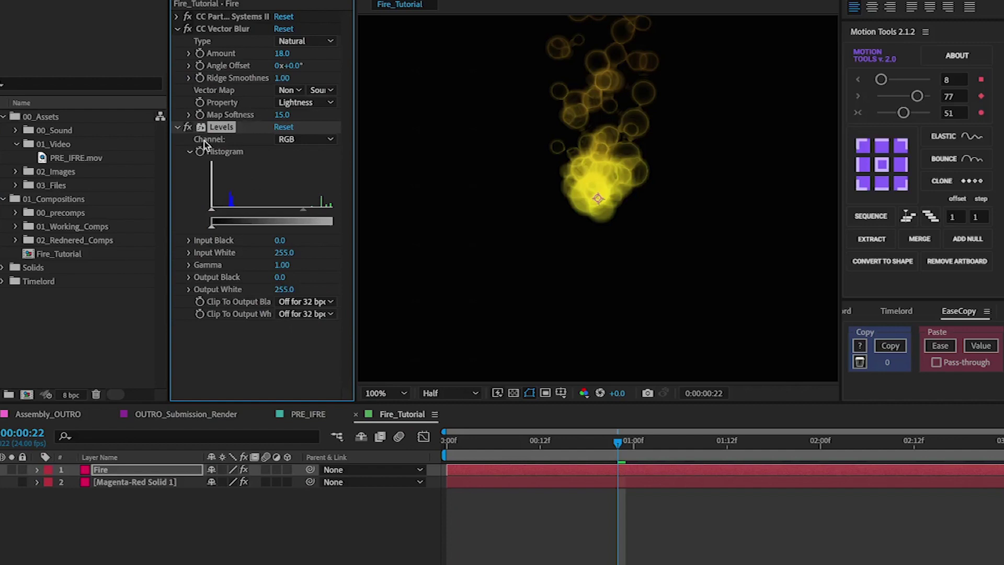
pyautogui.click(310, 144)
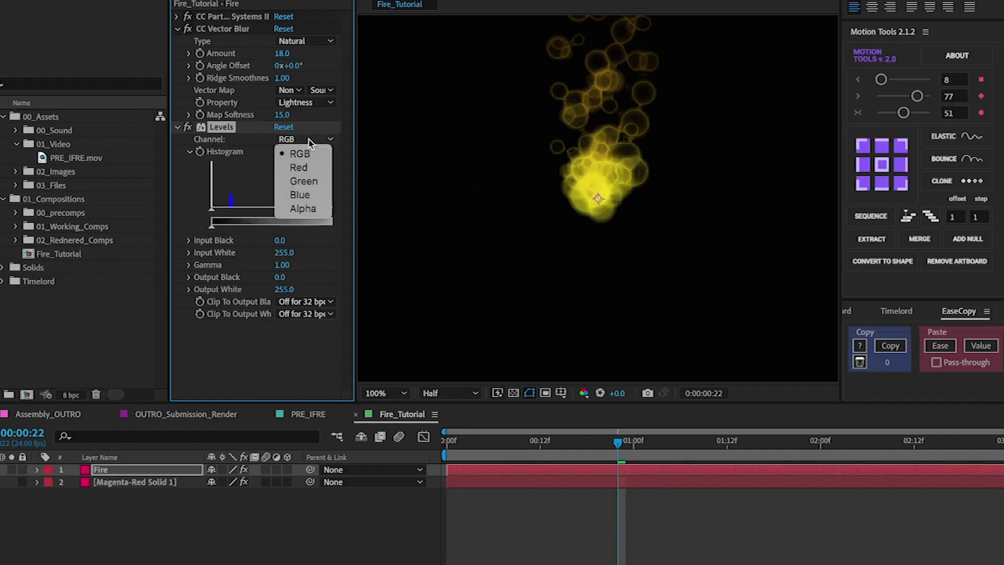
pyautogui.click(312, 214)
# Step: Set Alpha Input Black and Alpha Input White both to 135
pyautogui.moveTo(210, 209); pyautogui.dragTo(233, 209)
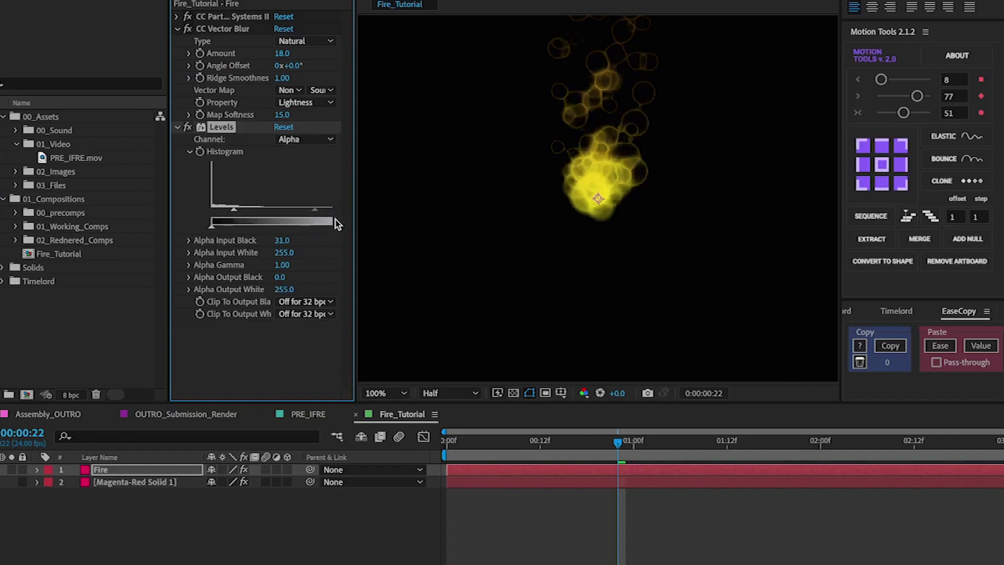
pyautogui.moveTo(355, 216); pyautogui.dragTo(331, 219)
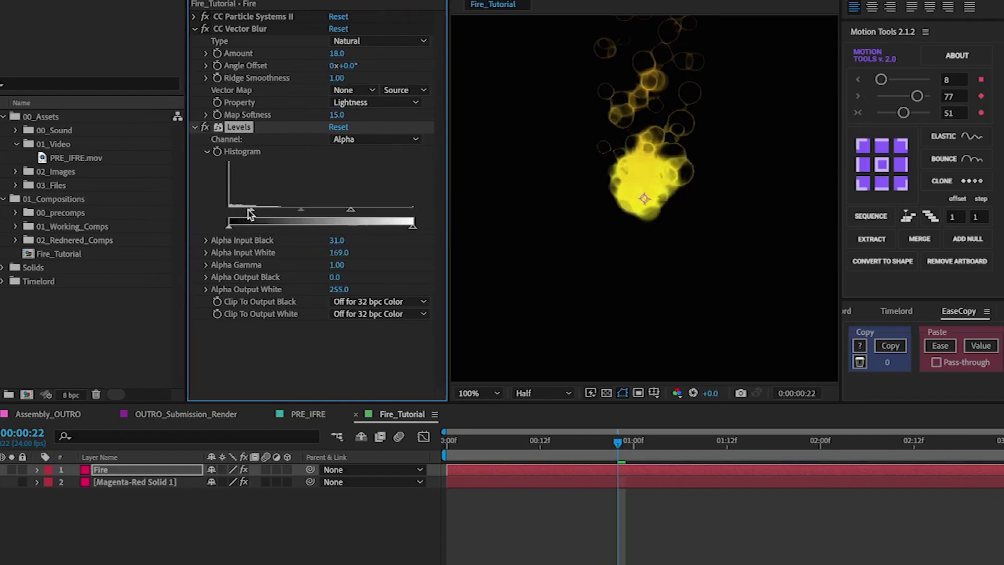
pyautogui.moveTo(250, 211); pyautogui.dragTo(327, 214)
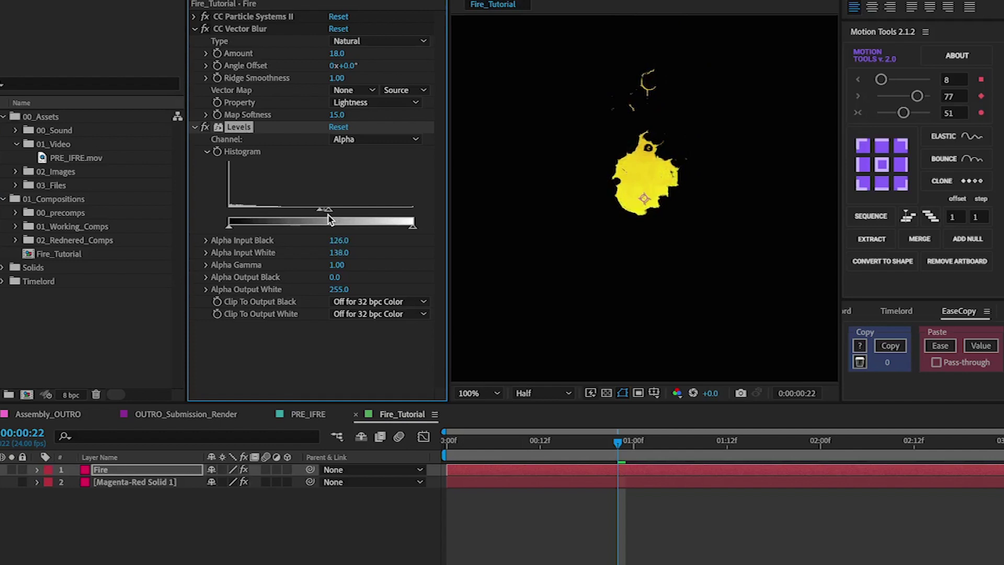
pyautogui.click(339, 241)
pyautogui.write('135')
pyautogui.press('Return')
pyautogui.click(339, 252)
pyautogui.write('135')
pyautogui.press('Return')
# Step: Lower the Vector Blur Amount to 5.0, preview the flame, and collapse Levels
pyautogui.click(463, 441)
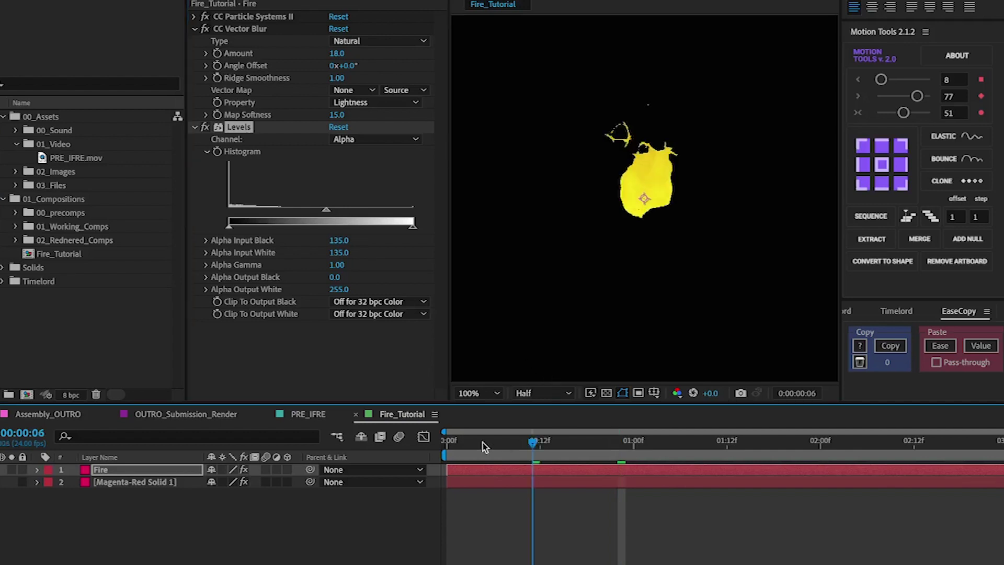
pyautogui.click(343, 374)
pyautogui.moveTo(347, 56)
pyautogui.mouseDown()
pyautogui.moveTo(302, 56)
pyautogui.moveTo(335, 57)
pyautogui.mouseUp()
pyautogui.click(573, 470)
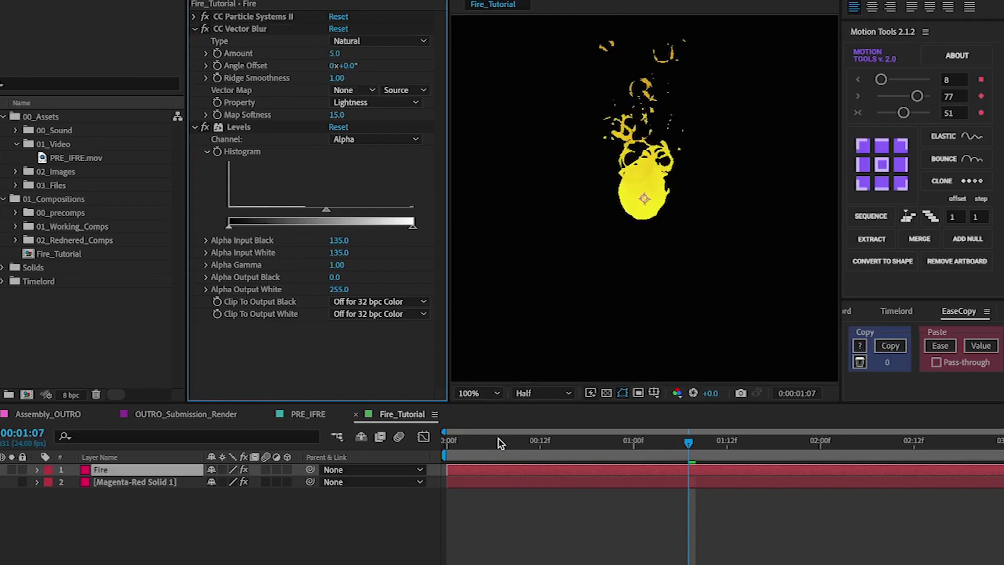
pyautogui.click(470, 441)
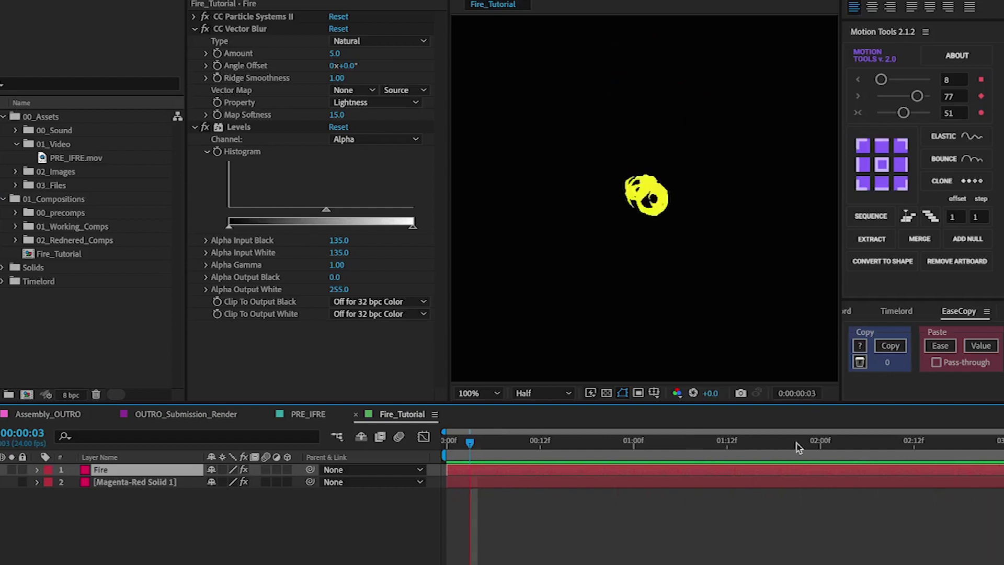
pyautogui.click(610, 439)
pyautogui.press('space')
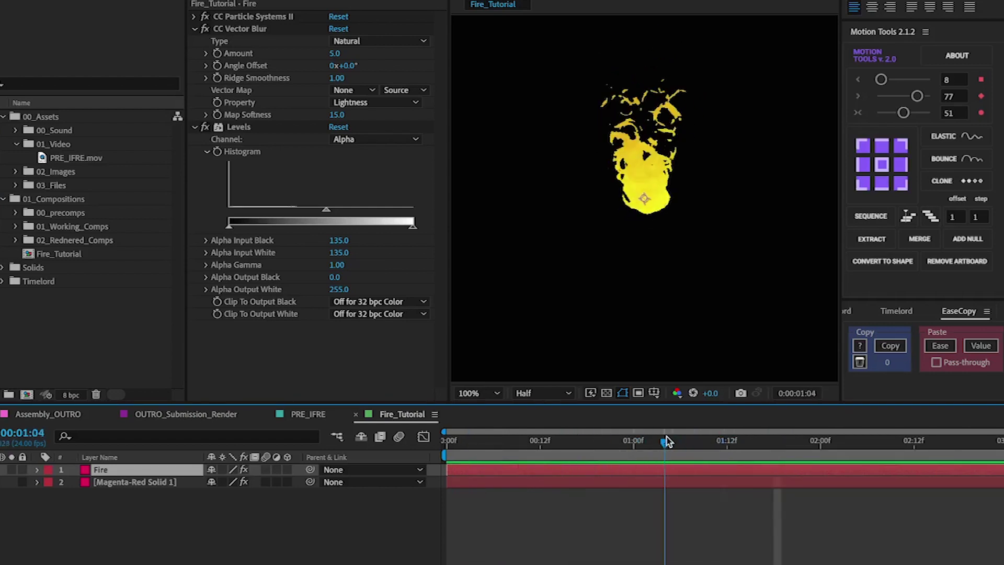
pyautogui.click(194, 129)
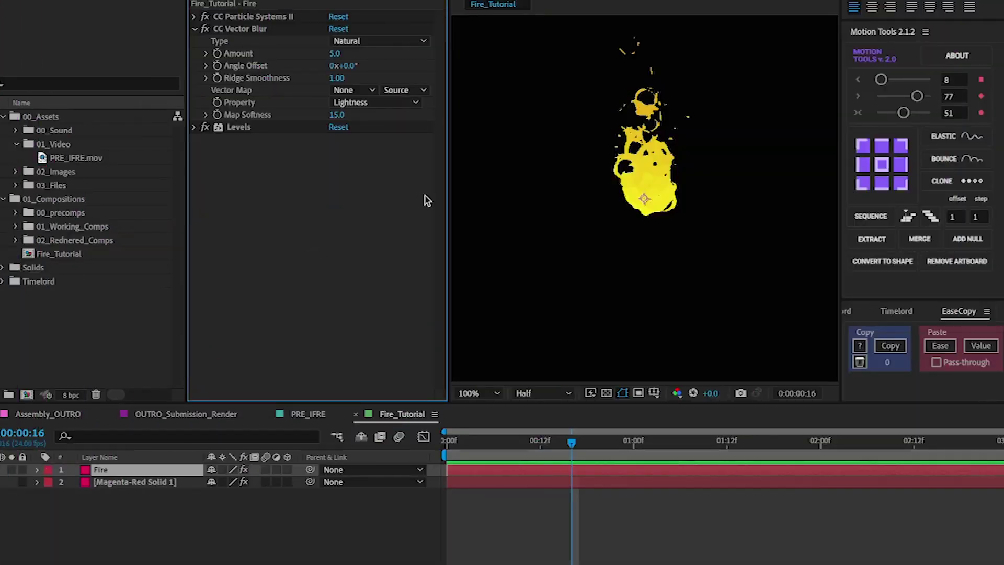
# Step: Switch CC Vector Blur Type to Direction Center and raise Amount to about 146
pyautogui.click(591, 517)
pyautogui.click(629, 442)
pyautogui.press('pageup')
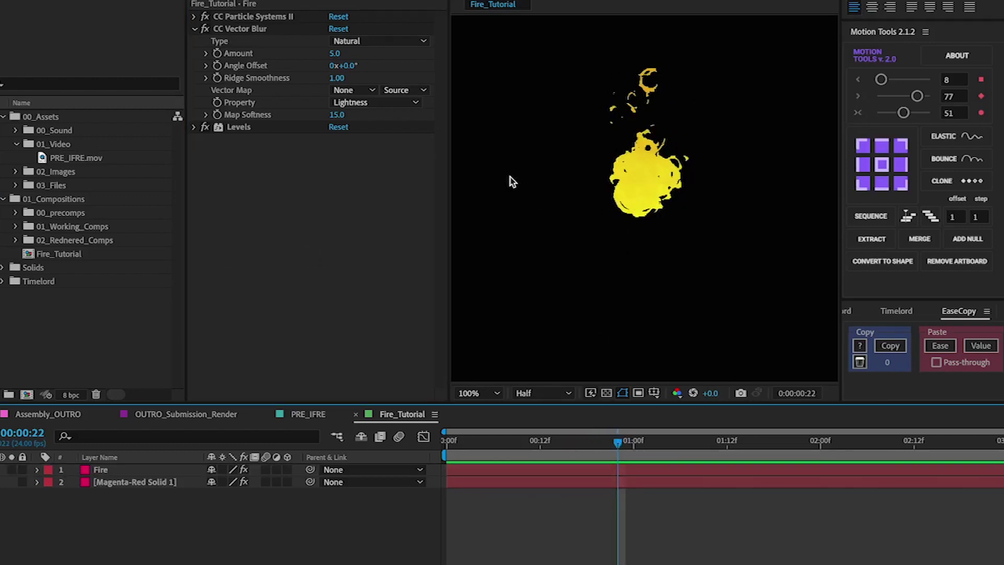
pyautogui.click(391, 39)
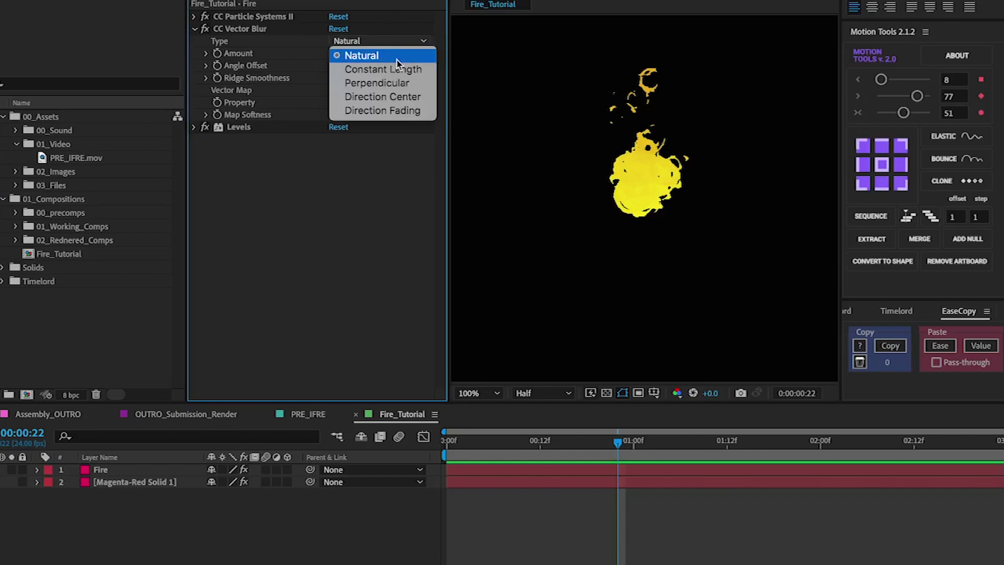
pyautogui.click(407, 96)
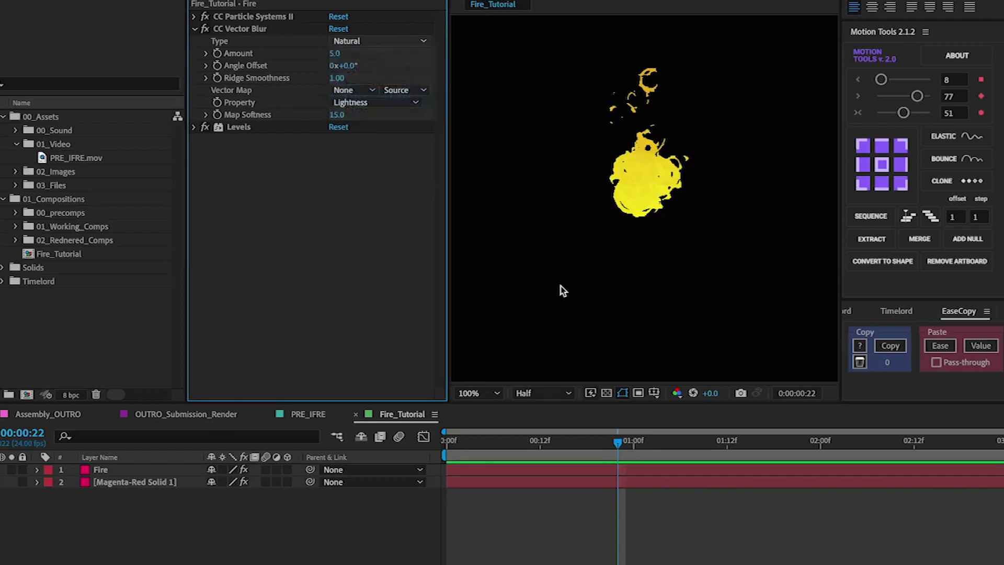
pyautogui.moveTo(540, 442); pyautogui.dragTo(569, 453)
pyautogui.moveTo(334, 53); pyautogui.dragTo(461, 55)
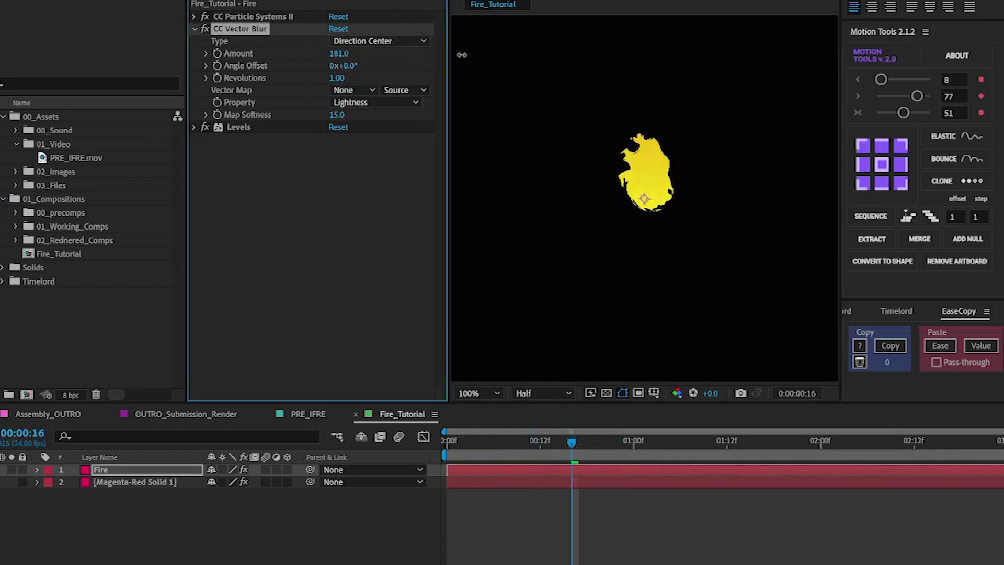
pyautogui.click(495, 440)
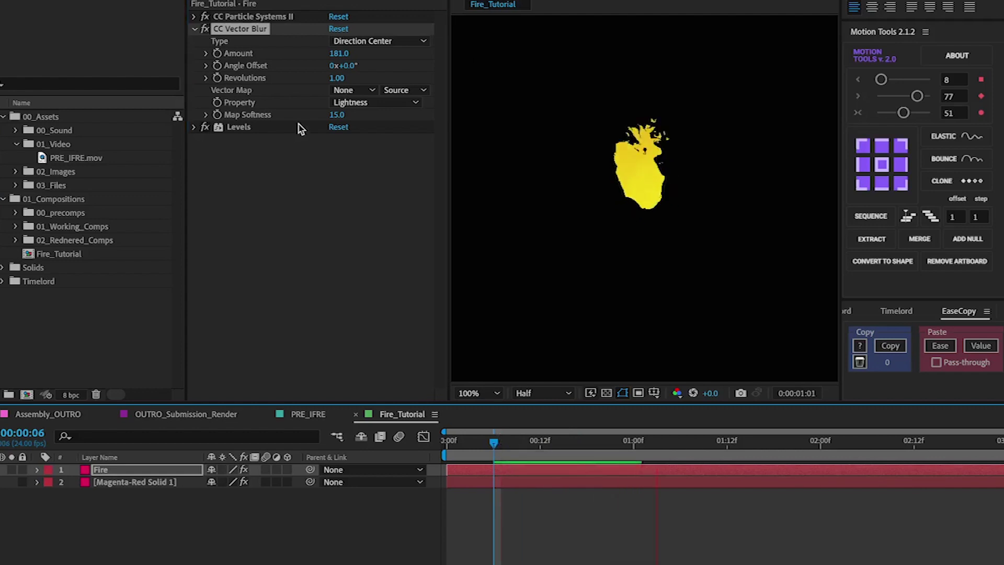
pyautogui.press('k')
pyautogui.moveTo(337, 53); pyautogui.dragTo(314, 57)
# Step: Add a Mosaic effect to the Fire layer and move it above Levels
pyautogui.press('space')
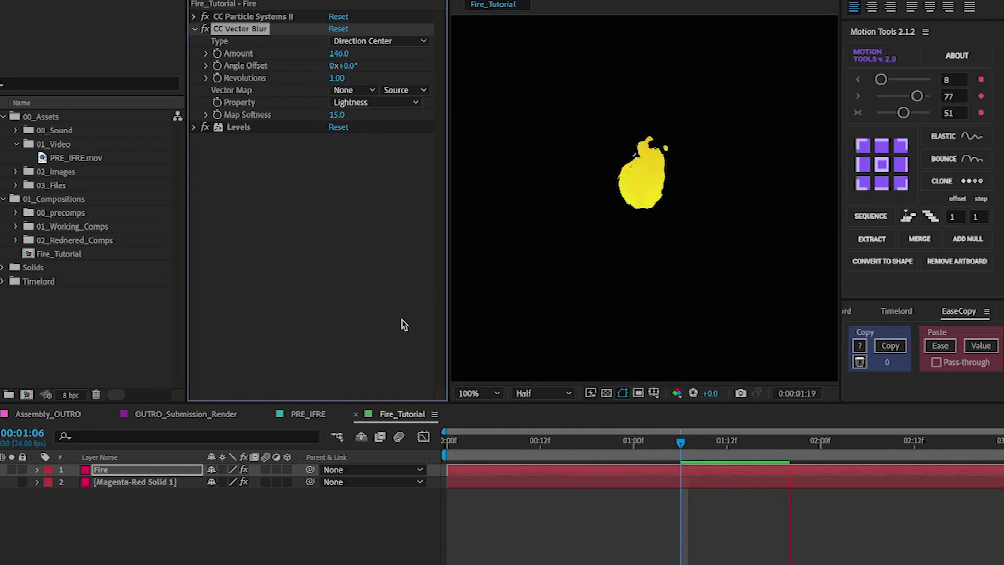
pyautogui.click(326, 196)
pyautogui.click(244, 28)
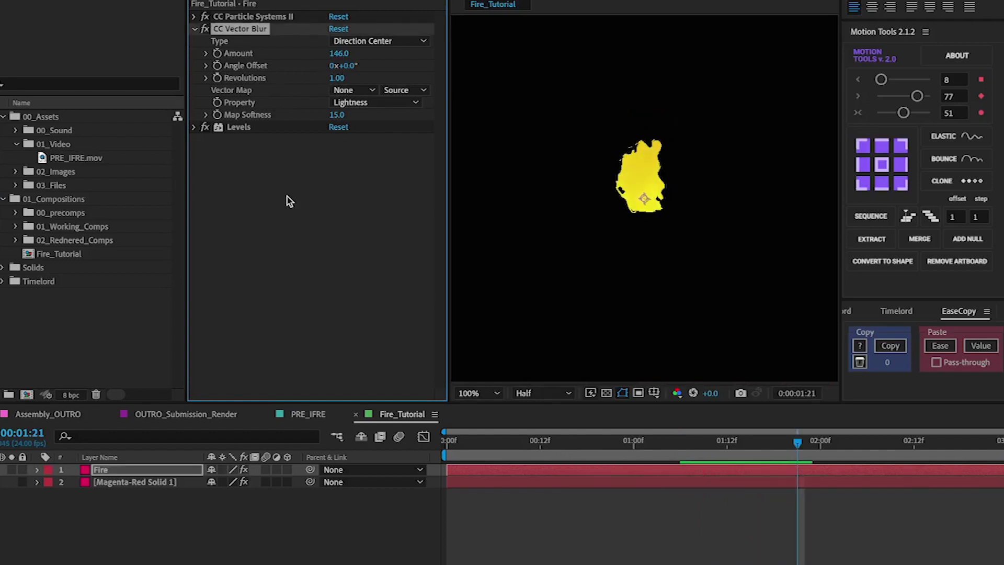
pyautogui.hotkey('ctrl', 'space')
pyautogui.write('mos')
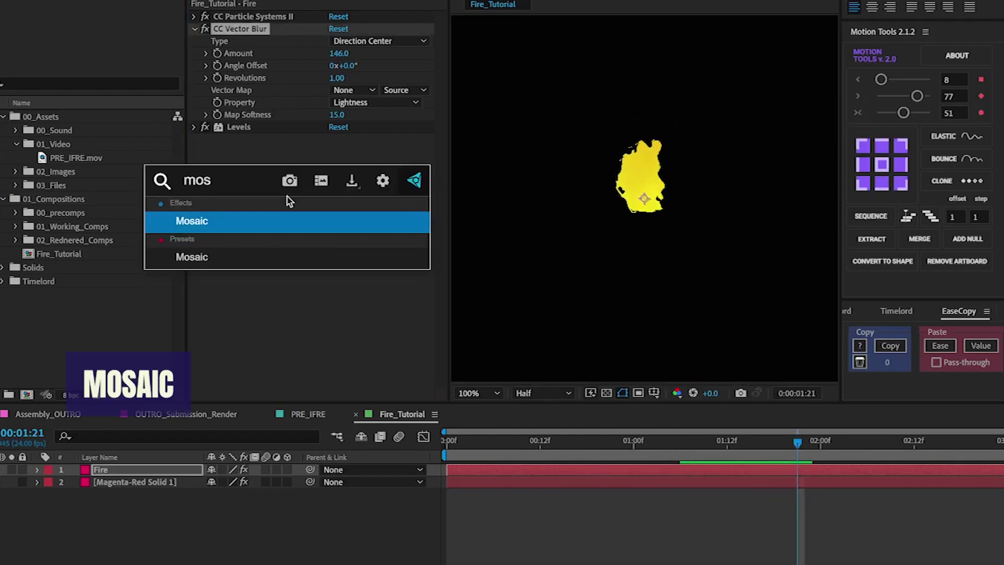
pyautogui.press('Return')
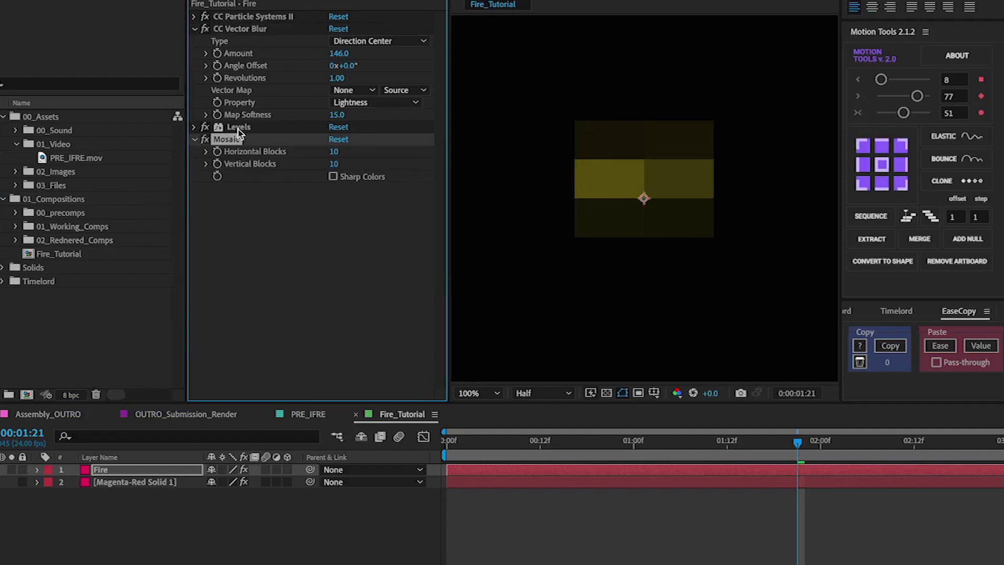
pyautogui.moveTo(561, 446); pyautogui.dragTo(773, 445)
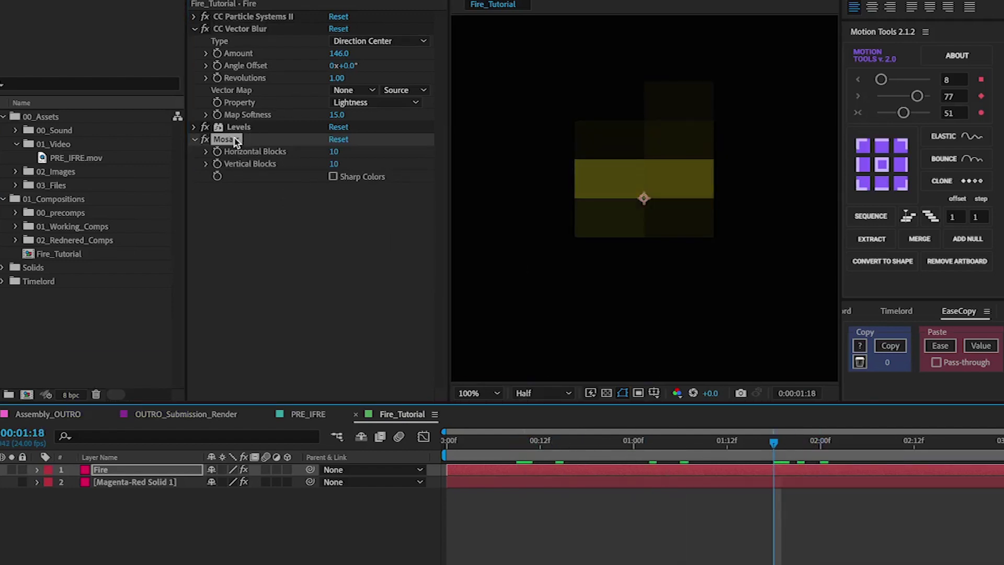
pyautogui.moveTo(233, 140); pyautogui.dragTo(211, 126)
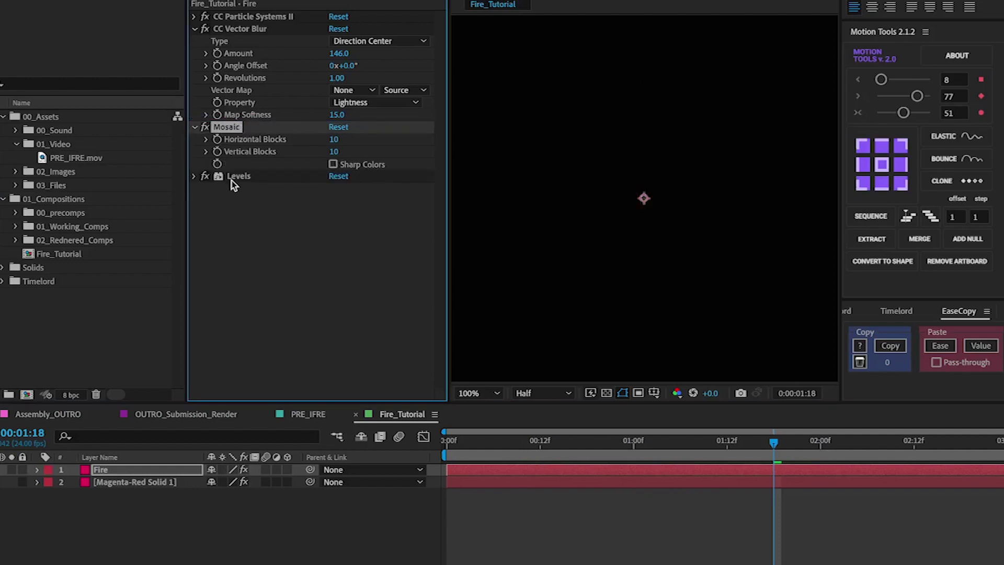
# Step: Turn on Mosaic's Sharp Colors and set 192 horizontal and 108 vertical blocks
pyautogui.click(231, 179)
pyautogui.click(228, 128)
pyautogui.click(333, 164)
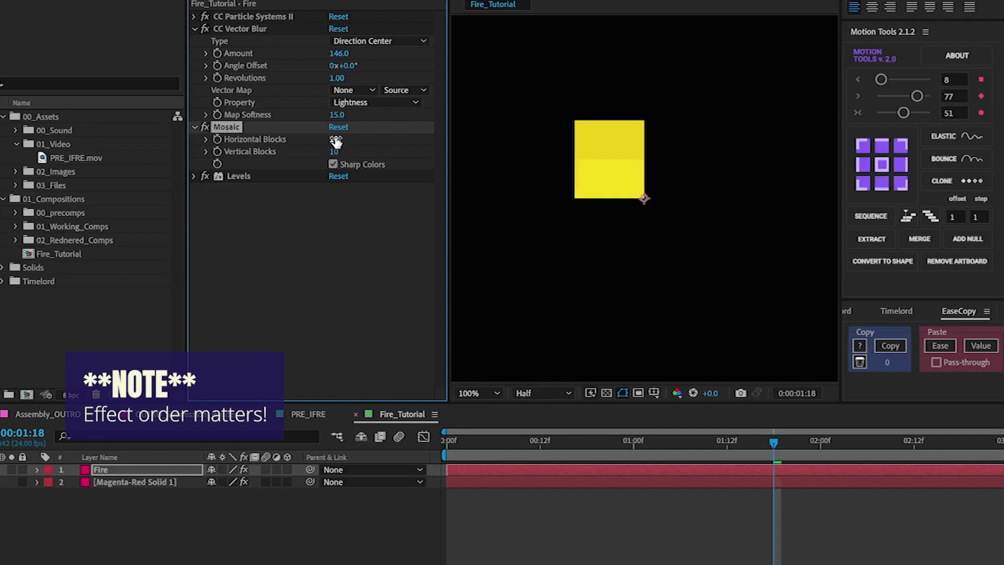
pyautogui.moveTo(333, 139)
pyautogui.mouseDown()
pyautogui.moveTo(348, 138)
pyautogui.moveTo(338, 140)
pyautogui.mouseUp()
pyautogui.click(338, 139)
pyautogui.write('192')
pyautogui.press('Return')
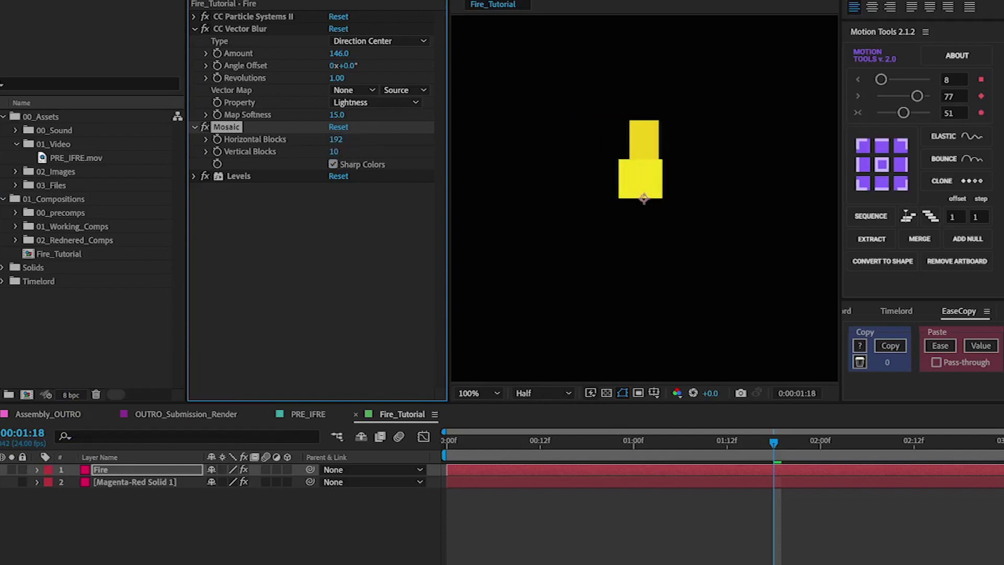
pyautogui.click(335, 153)
pyautogui.press('Return')
# Step: Preview the pixelated fire, compare effect orders, and leave Mosaic above Levels with Sharp Colors on
pyautogui.moveTo(544, 442); pyautogui.dragTo(517, 443)
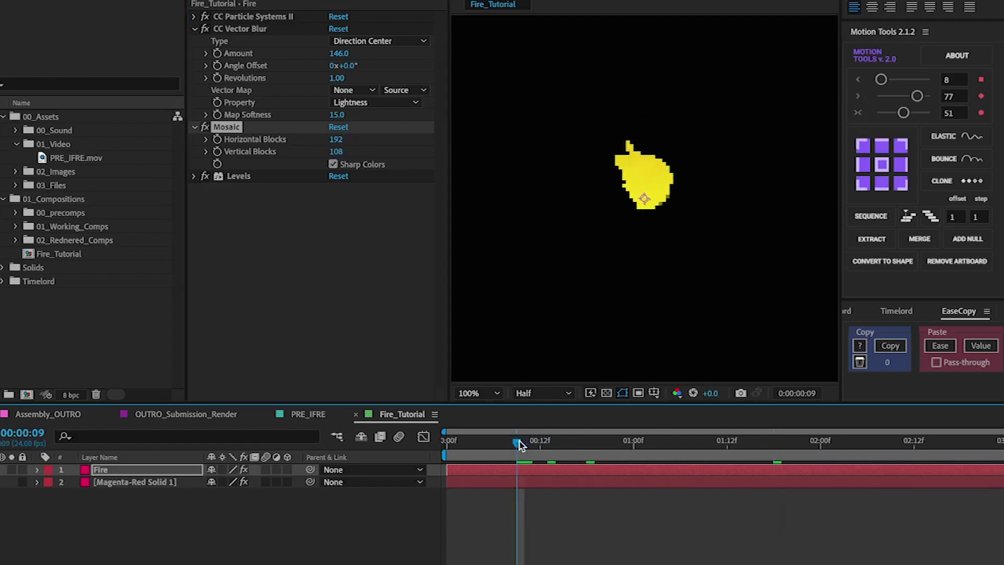
pyautogui.press('space')
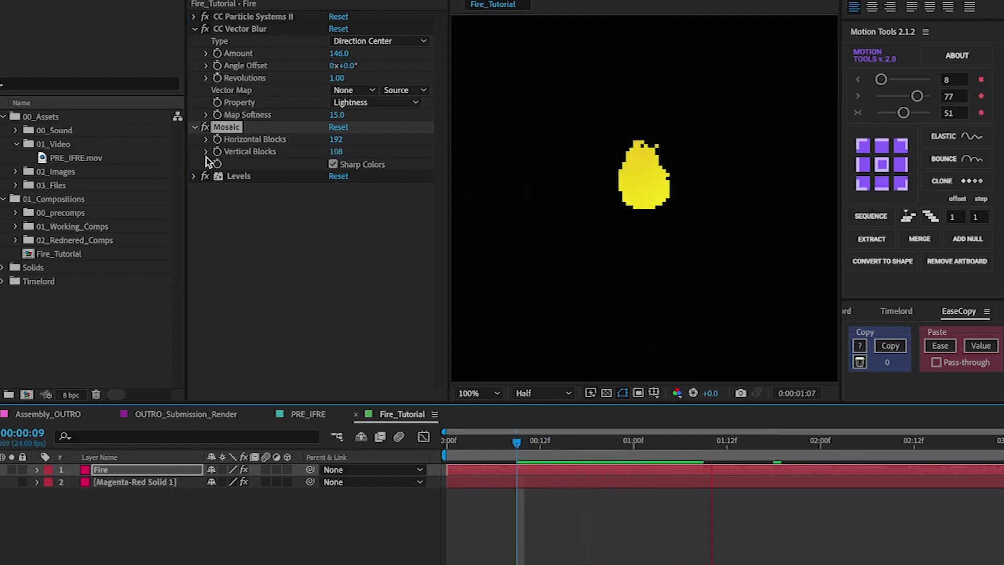
pyautogui.click(234, 121)
pyautogui.moveTo(233, 178); pyautogui.dragTo(250, 203)
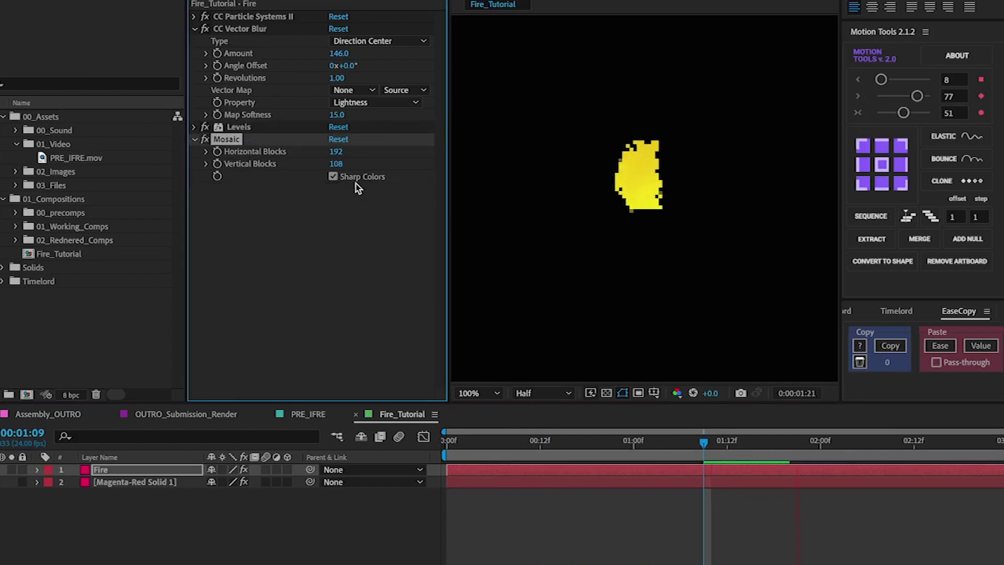
pyautogui.click(334, 178)
pyautogui.click(333, 177)
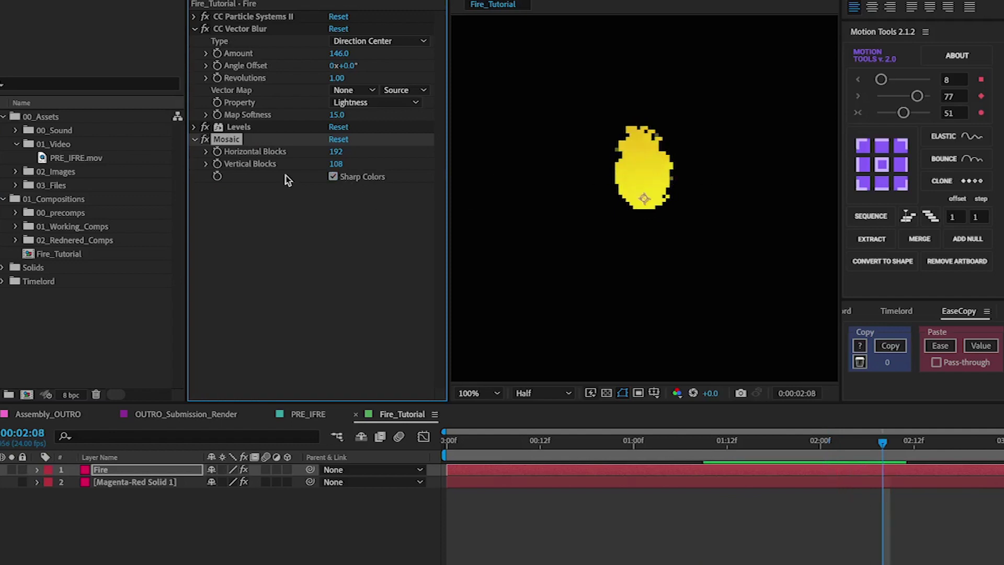
pyautogui.moveTo(236, 141); pyautogui.dragTo(238, 124)
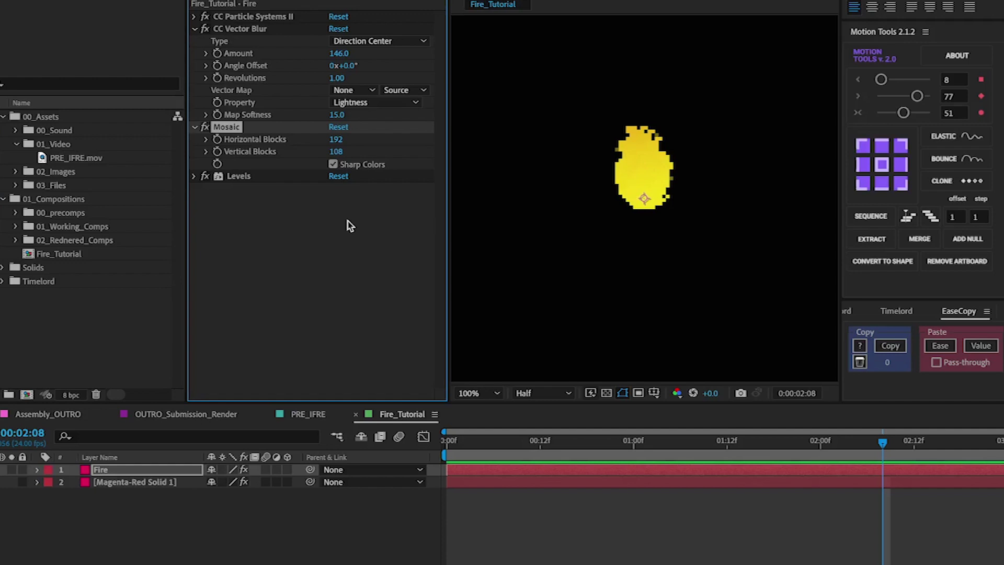
pyautogui.click(322, 225)
# Step: Add a Fill effect coloured light orange (DB801B) and collapse its properties
pyautogui.hotkey('ctrl', 'space')
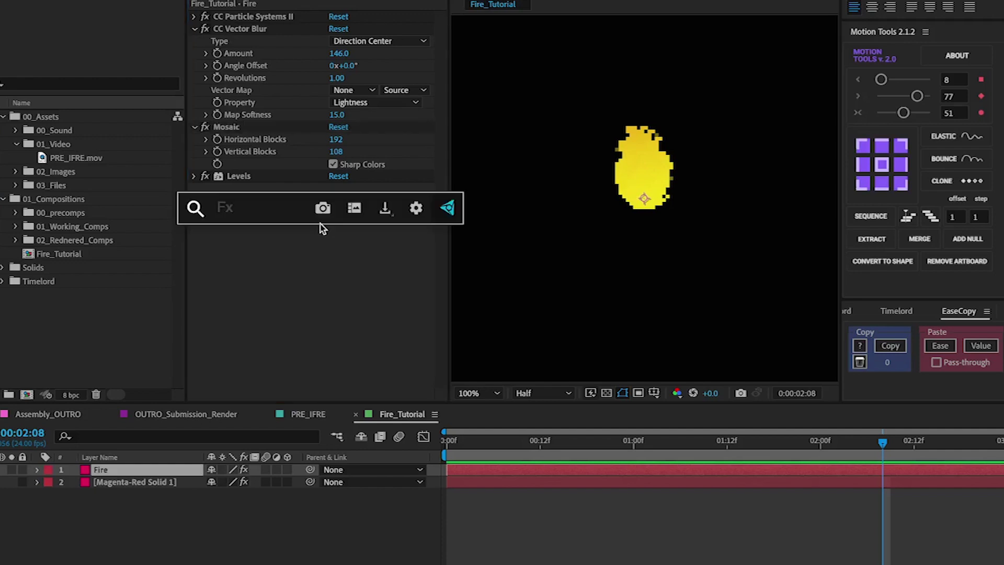
pyautogui.write('fill')
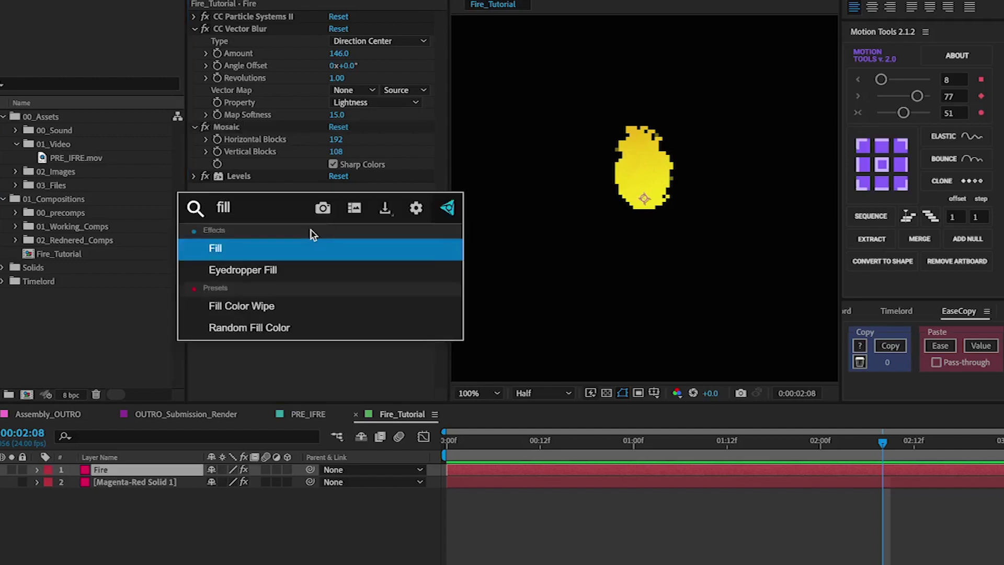
pyautogui.press('Return')
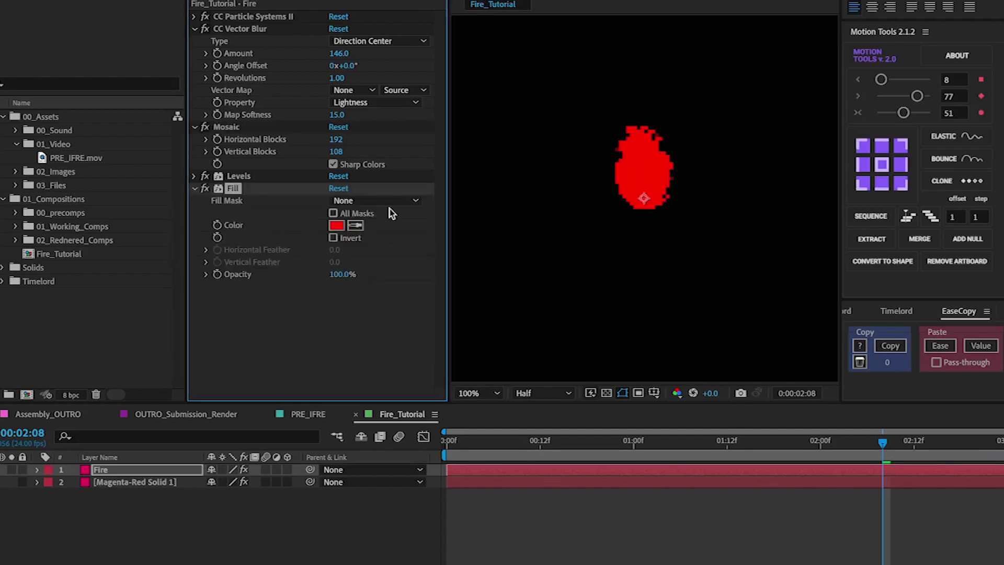
pyautogui.click(336, 225)
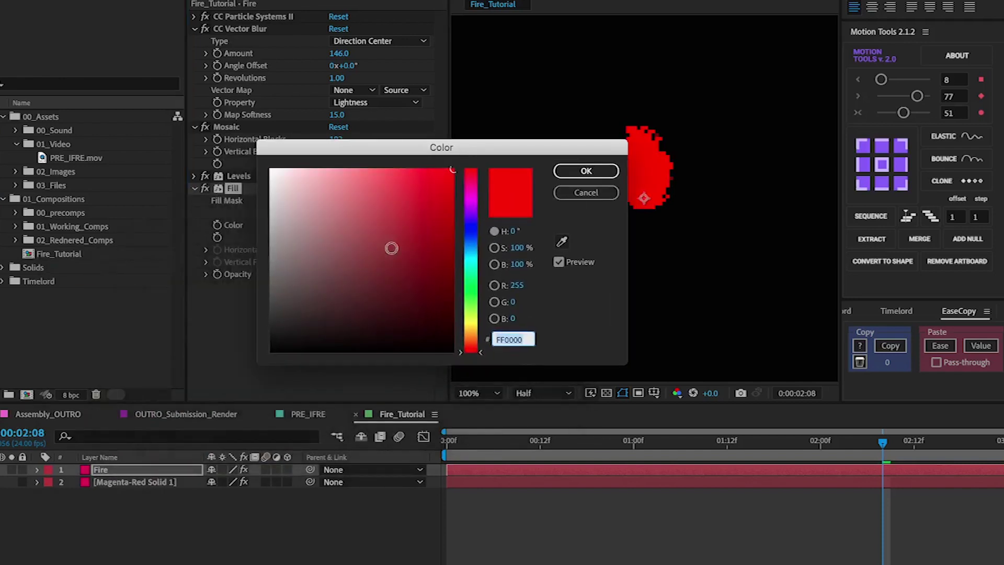
pyautogui.click(472, 340)
pyautogui.moveTo(413, 206)
pyautogui.mouseDown()
pyautogui.moveTo(430, 218)
pyautogui.moveTo(430, 157)
pyautogui.mouseUp()
pyautogui.click(586, 171)
pyautogui.click(350, 303)
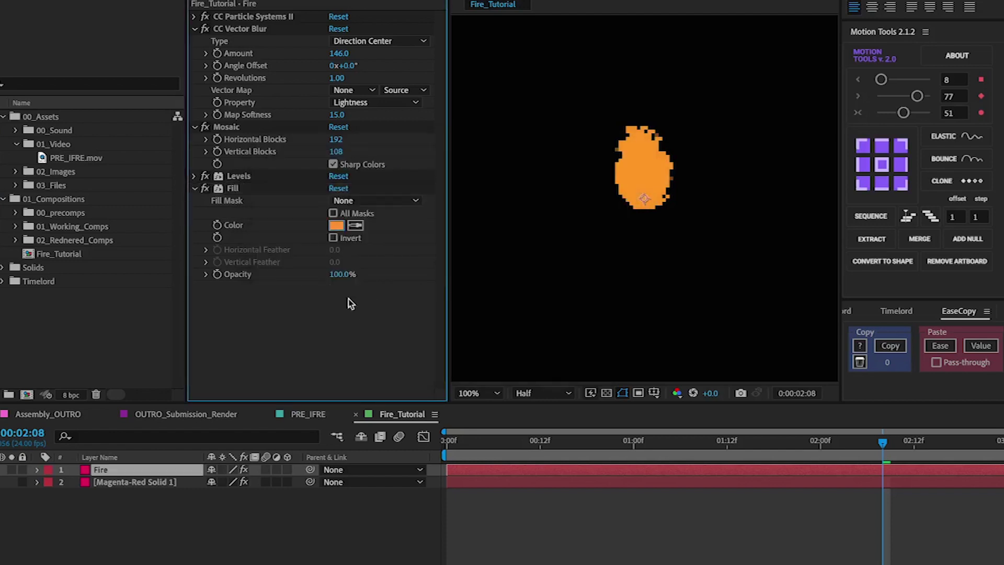
pyautogui.click(200, 192)
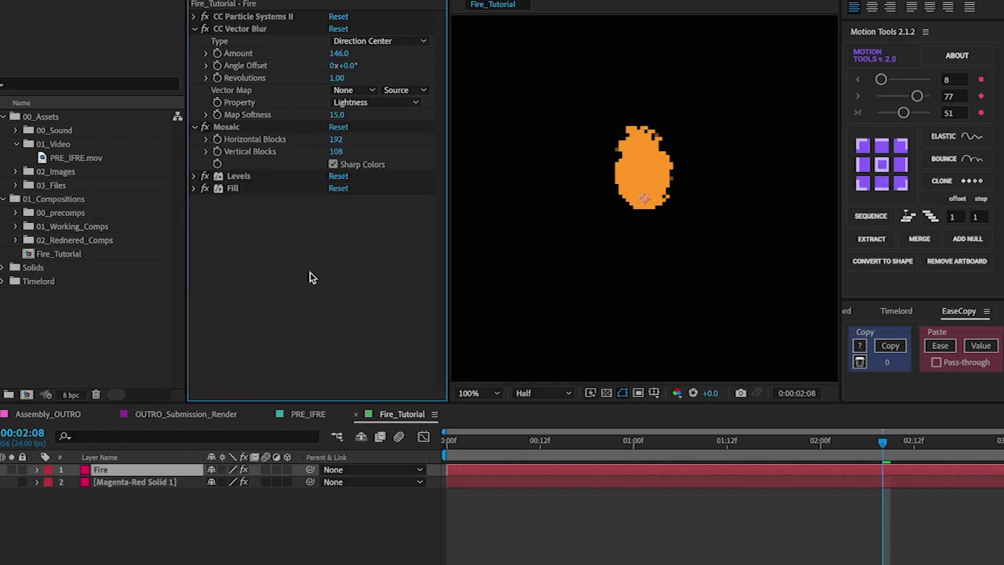
pyautogui.hotkey('ctrl', 'space')
# Step: Add Turbulent Displace to the flame, move it above Mosaic, and preview
pyautogui.write('tu')
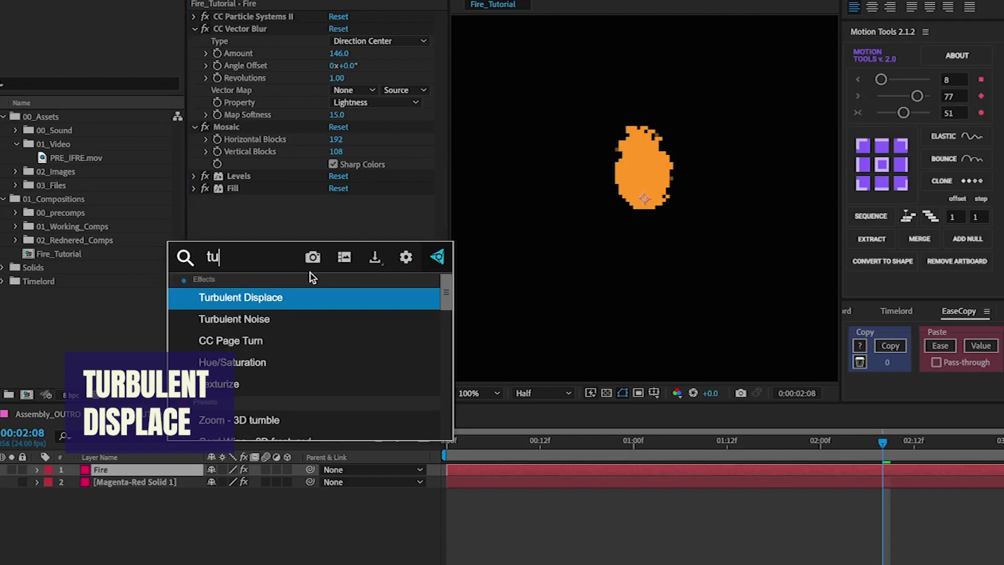
pyautogui.press('Return')
pyautogui.moveTo(232, 202); pyautogui.dragTo(234, 127)
pyautogui.click(193, 176)
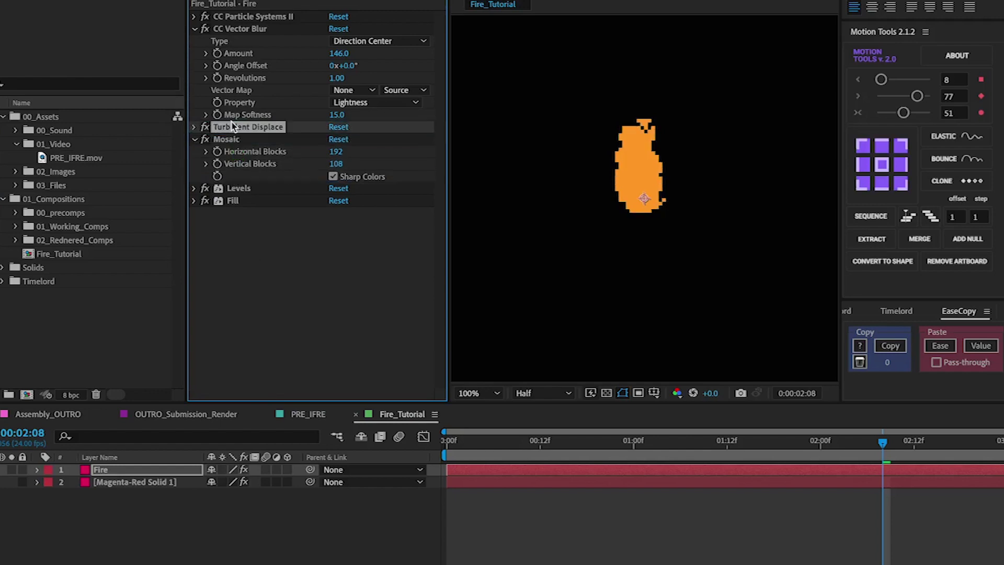
pyautogui.moveTo(517, 441); pyautogui.dragTo(495, 443)
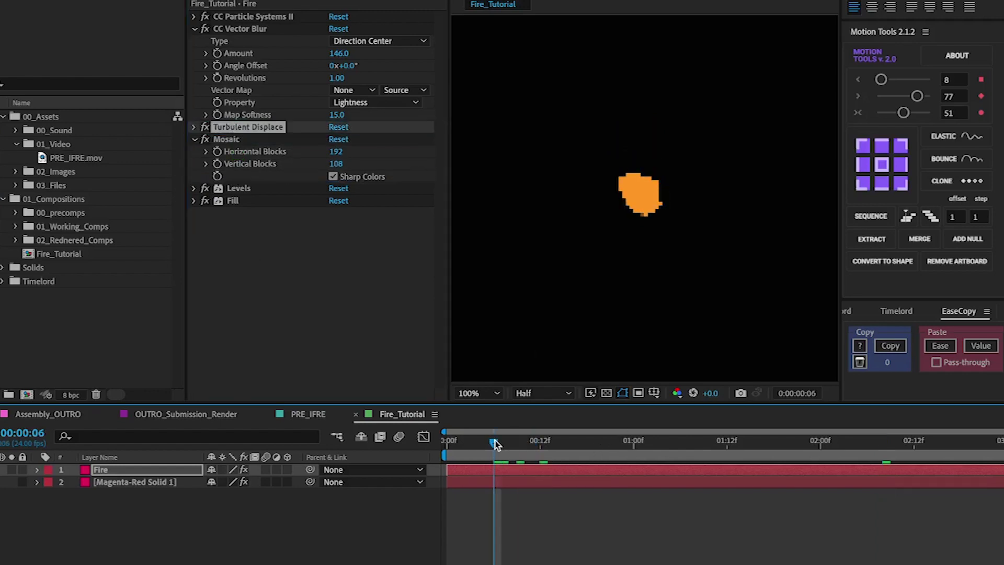
pyautogui.press('space')
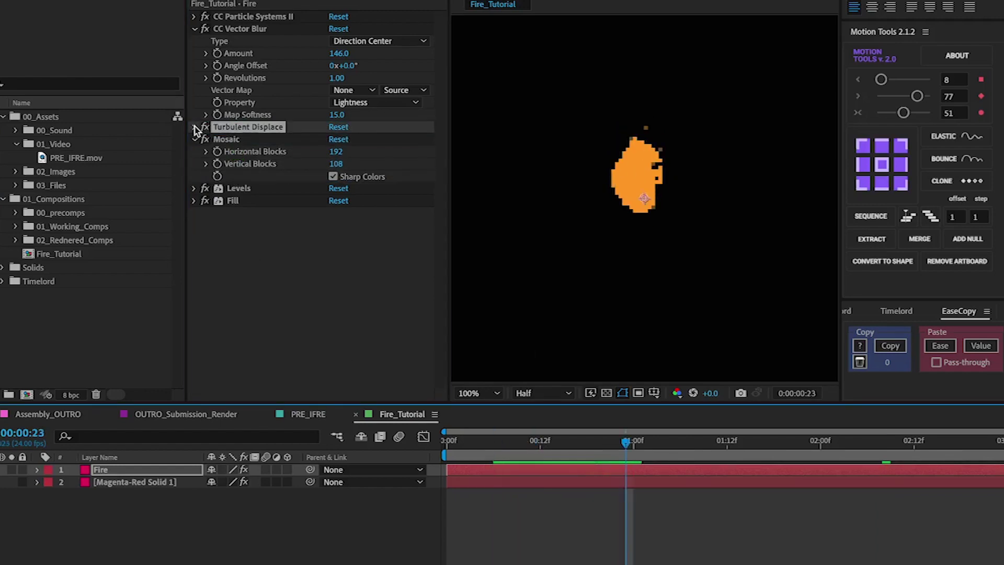
# Step: Keyframe Turbulent Displace Evolution from the first frame to past one revolution at the end
pyautogui.click(195, 128)
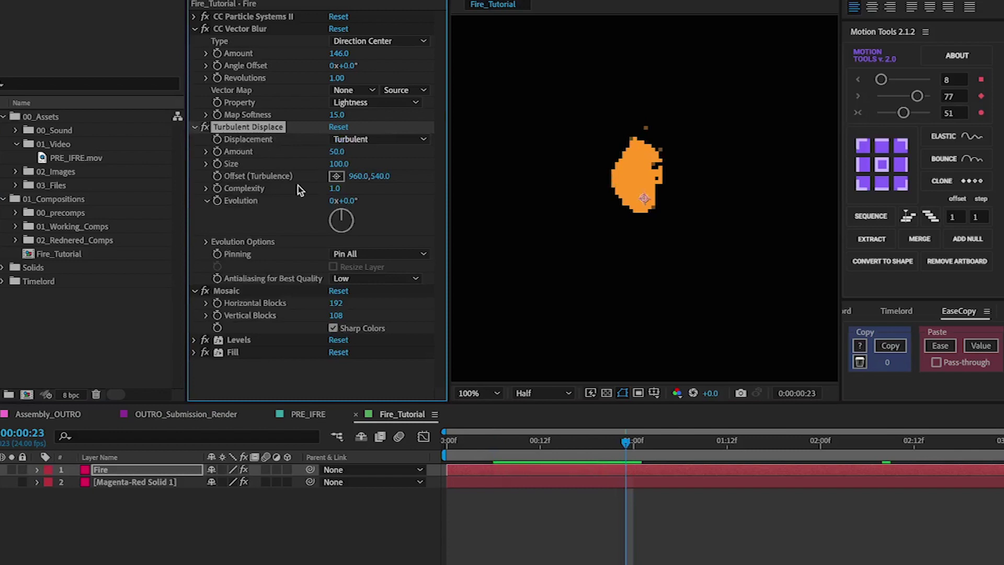
pyautogui.click(207, 243)
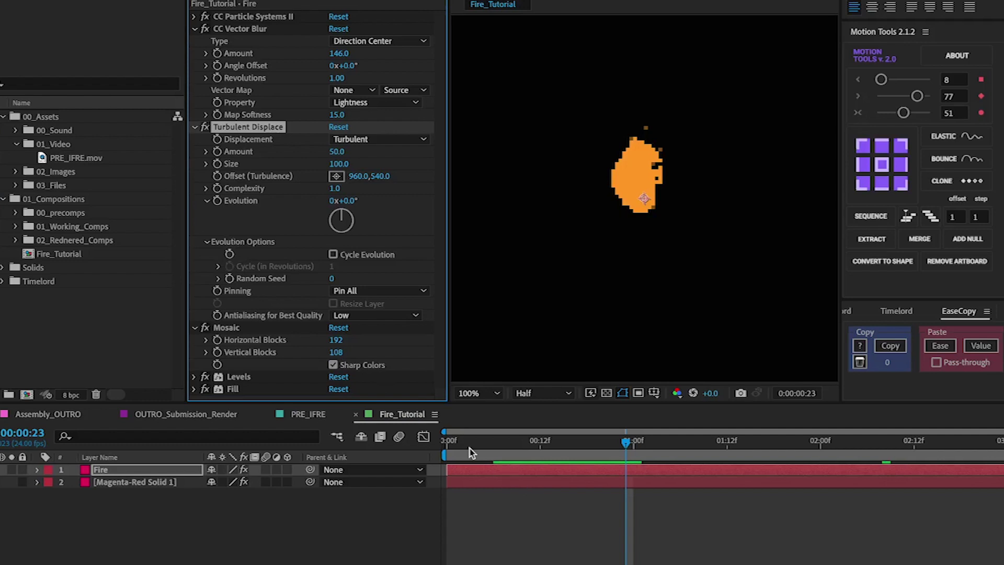
pyautogui.click(455, 448)
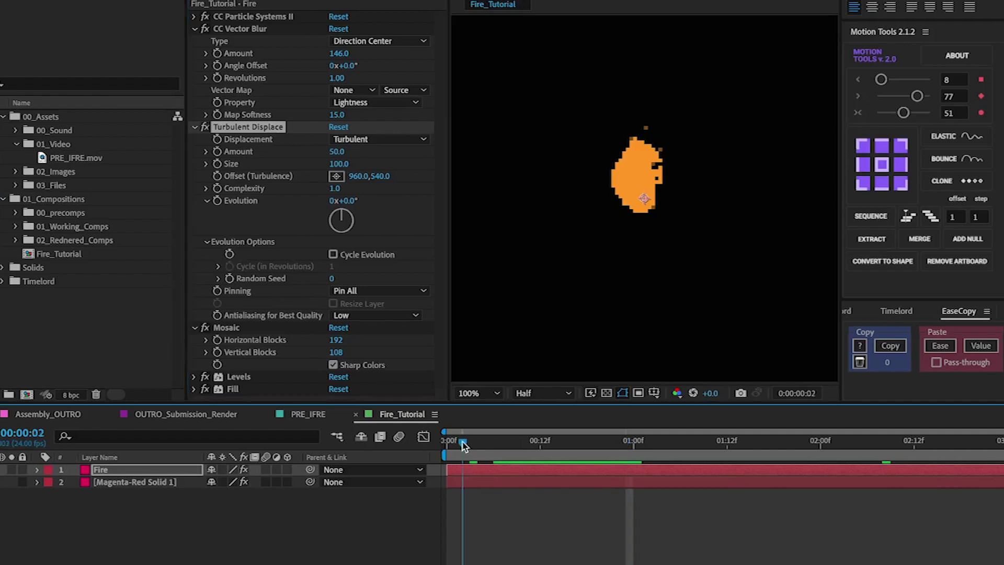
pyautogui.click(217, 203)
pyautogui.click(219, 266)
pyautogui.moveTo(489, 442); pyautogui.dragTo(982, 445)
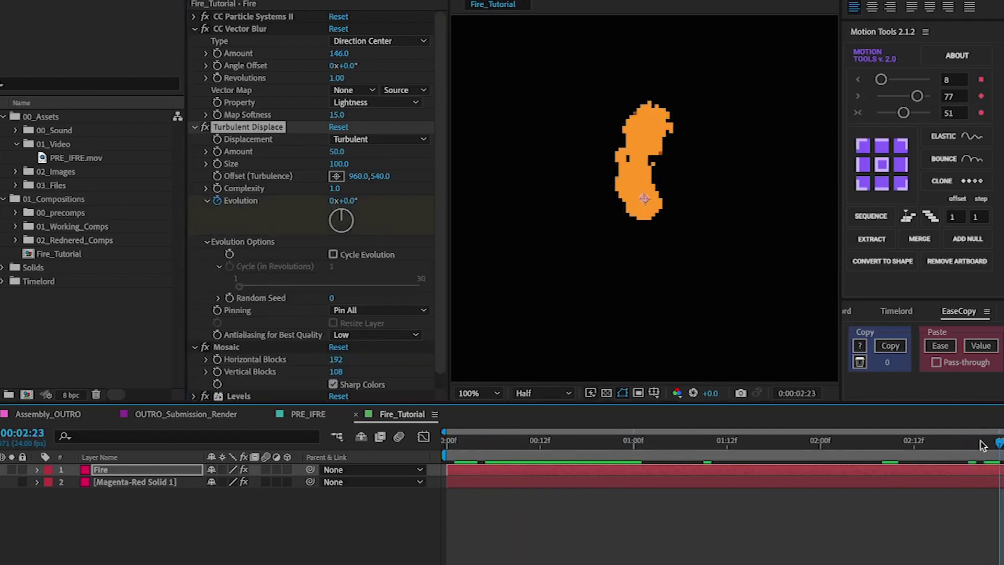
pyautogui.moveTo(340, 219)
pyautogui.mouseDown()
pyautogui.moveTo(330, 217)
pyautogui.moveTo(338, 223)
pyautogui.moveTo(337, 212)
pyautogui.mouseUp()
# Step: Set displacement Amount to 45 and Size to 10, then preview the animated fire
pyautogui.click(337, 151)
pyautogui.write('4')
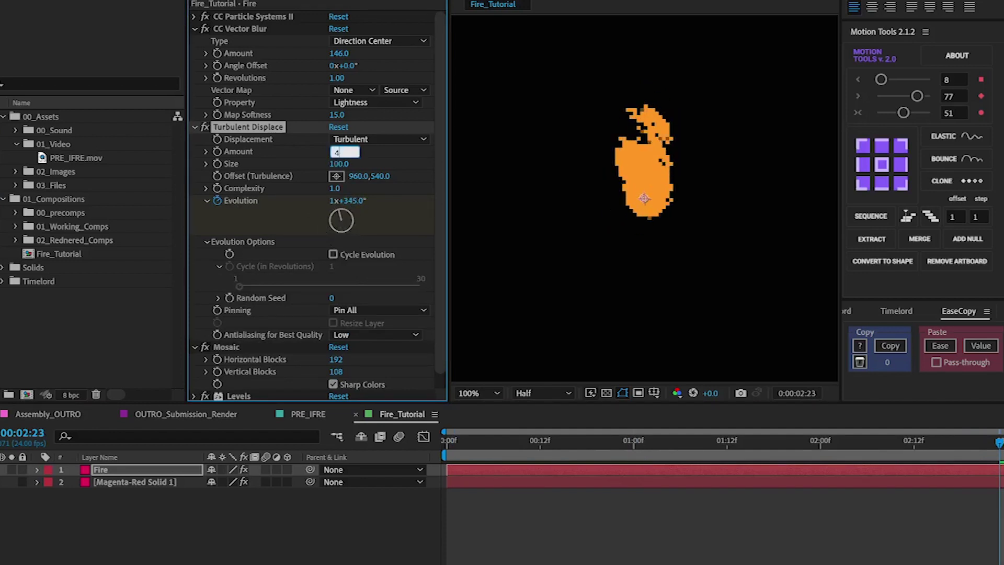
pyautogui.write('5')
pyautogui.click(340, 164)
pyautogui.write('1')
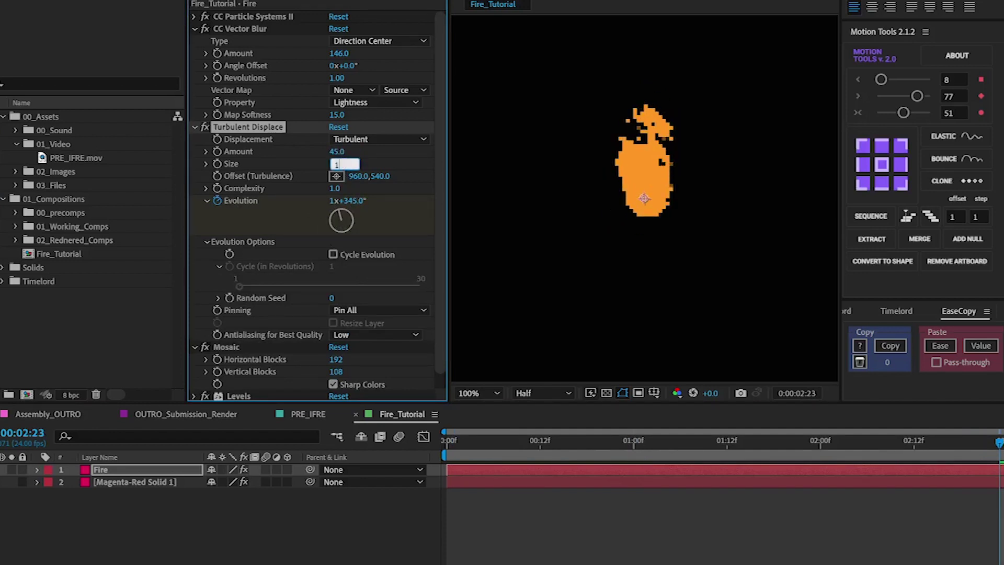
pyautogui.write('0')
pyautogui.press('Return')
pyautogui.click(479, 450)
pyautogui.press('space')
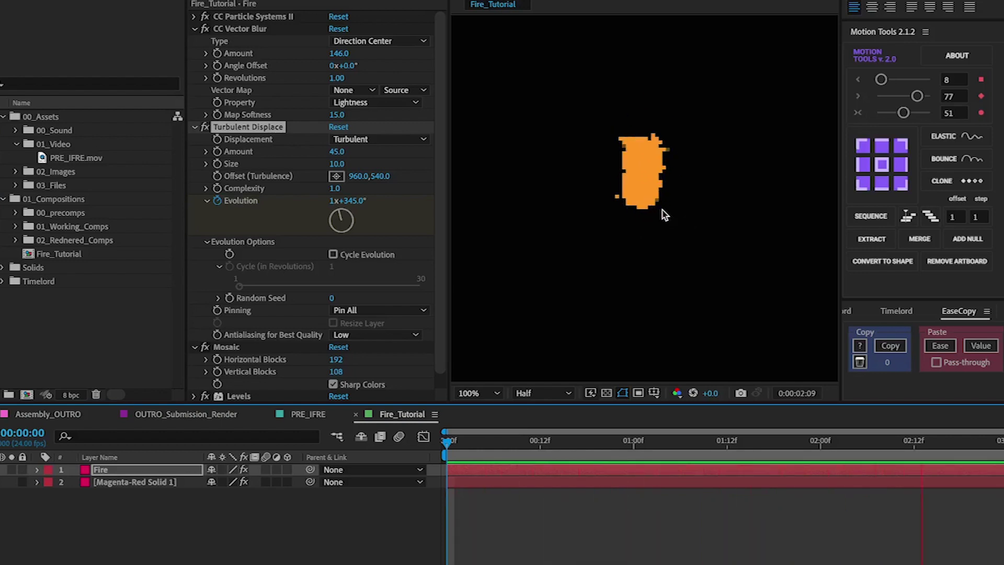
pyautogui.press('space')
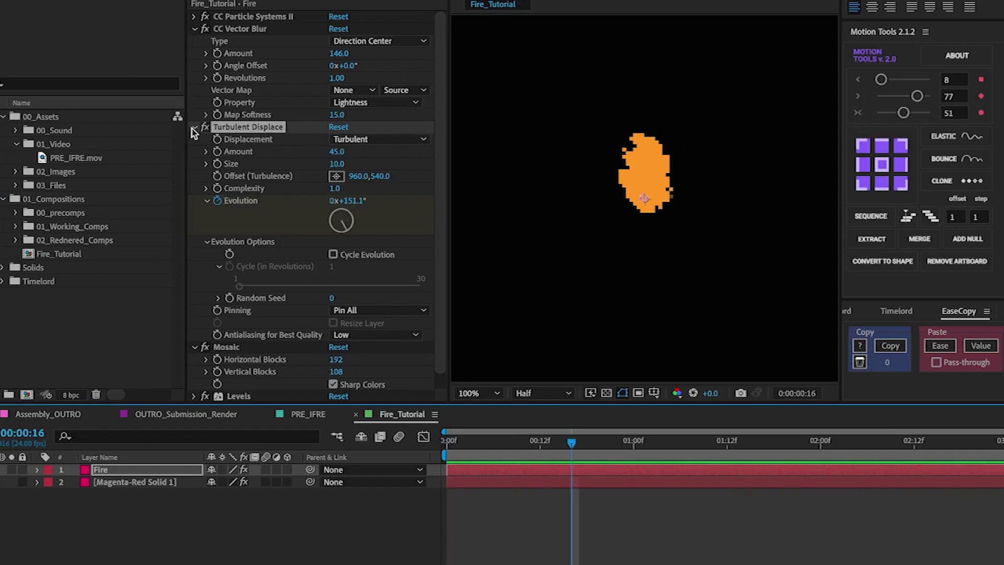
# Step: Lower CC Vector Blur to 19.0 and raise the particle Birth Rate for a taller flame
pyautogui.click(192, 127)
pyautogui.moveTo(247, 50); pyautogui.dragTo(250, 55)
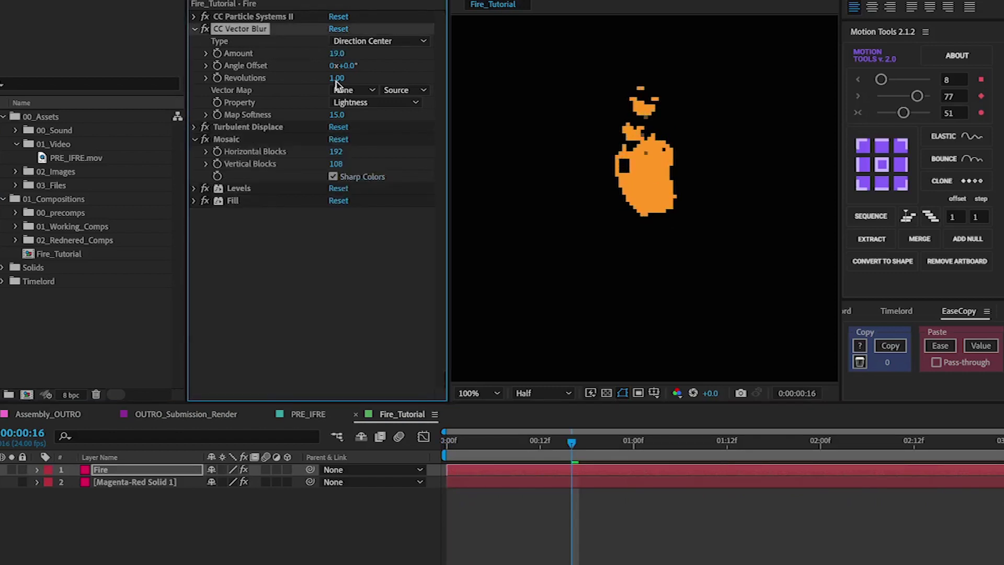
pyautogui.press('space')
pyautogui.click(194, 16)
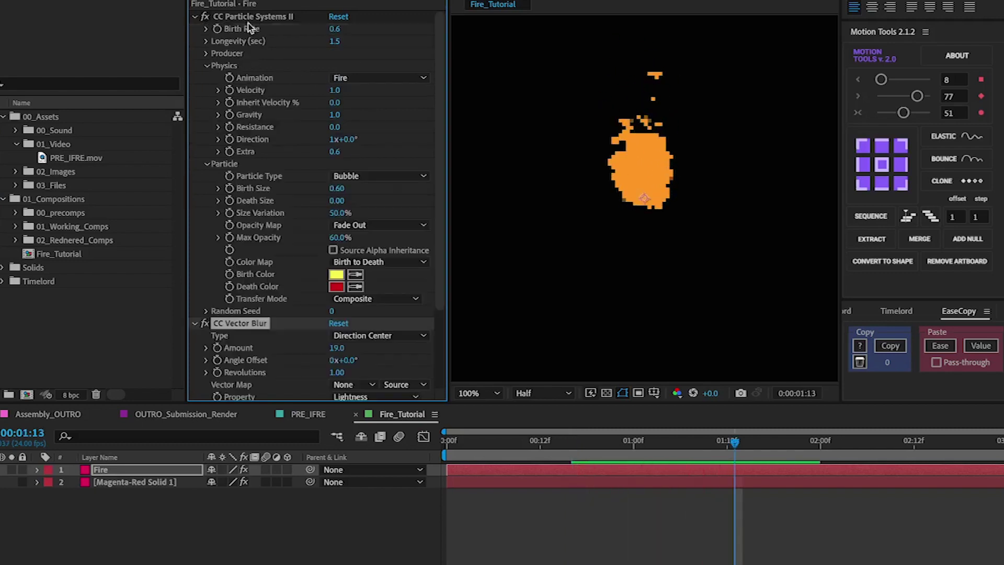
pyautogui.moveTo(335, 28); pyautogui.dragTo(338, 32)
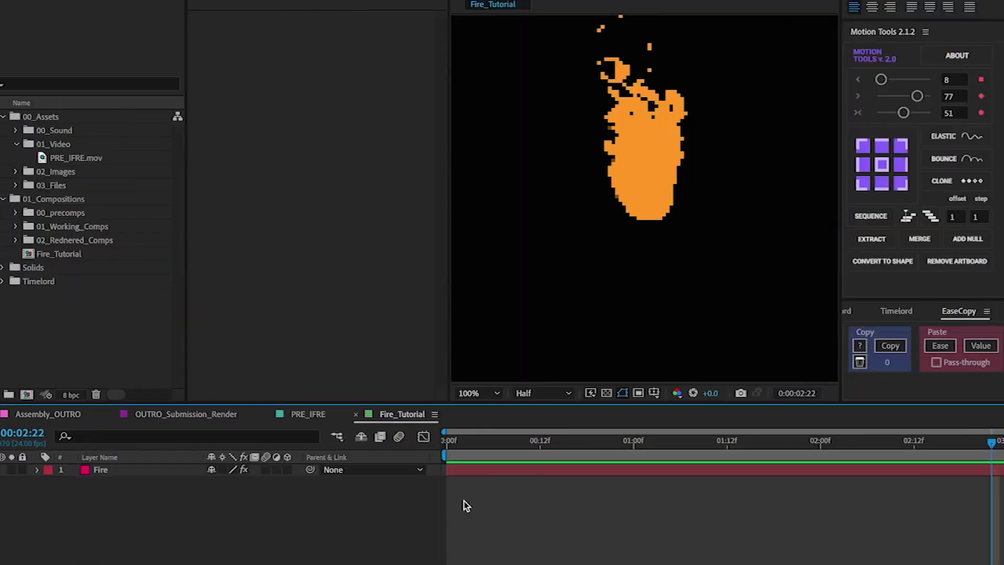
# Step: Duplicate the Fire layer as Fire 2 and shorten its particle longevity
pyautogui.click(152, 470)
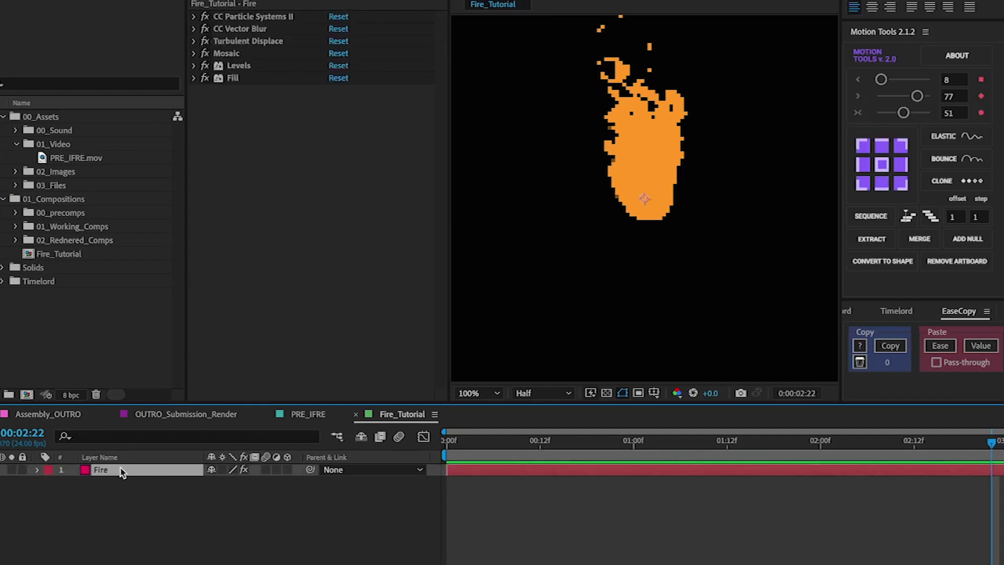
pyautogui.hotkey('ctrl', 'd')
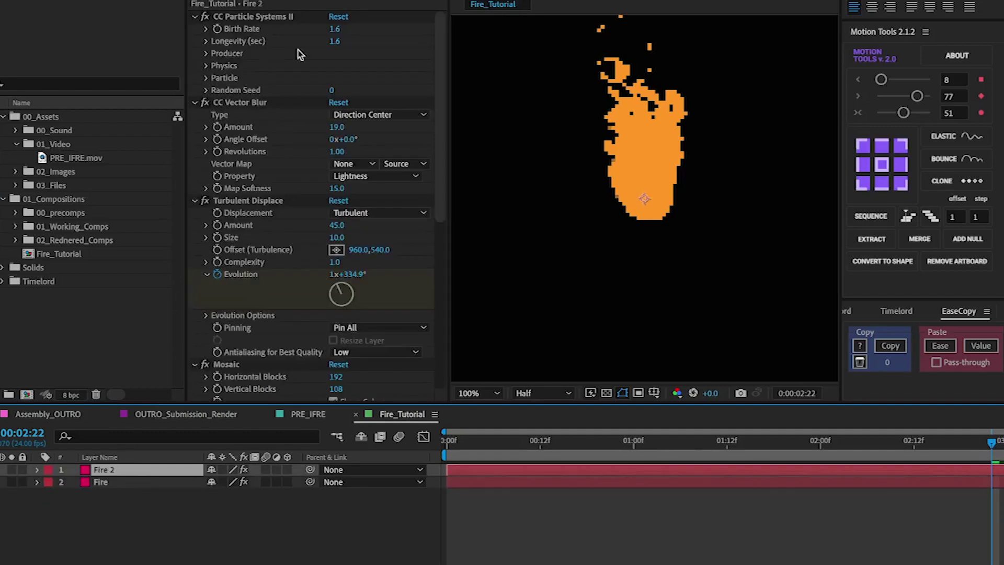
pyautogui.moveTo(334, 41); pyautogui.dragTo(332, 42)
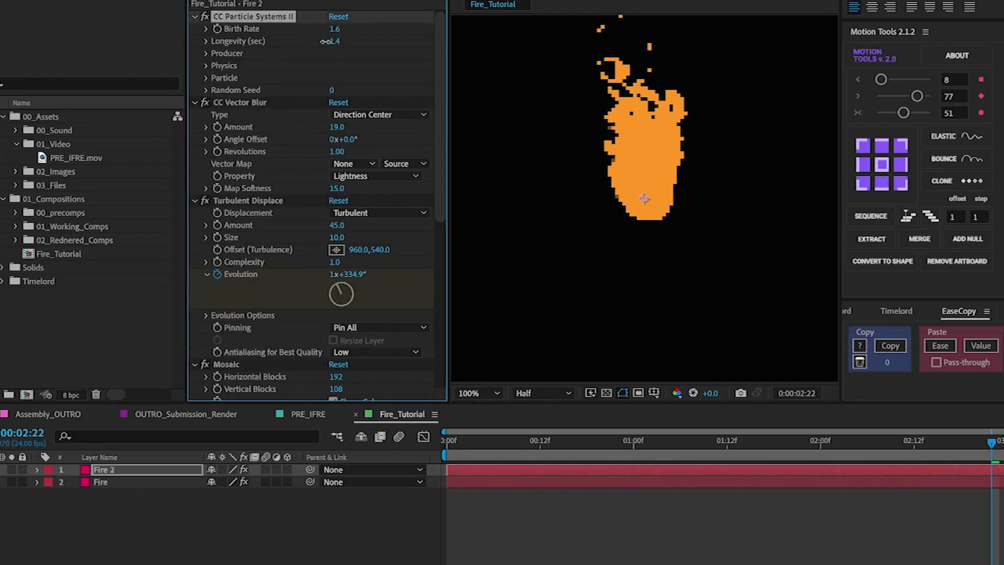
pyautogui.scroll(-6, 314, 209)
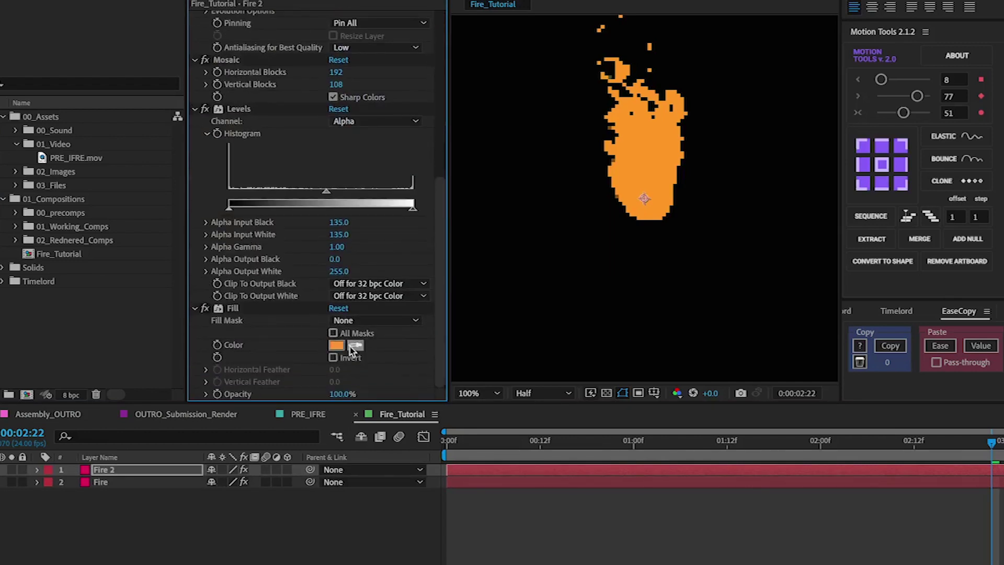
# Step: Give Fire 2 a red CD5040 fill colour
pyautogui.click(350, 345)
pyautogui.moveTo(411, 171); pyautogui.dragTo(399, 181)
pyautogui.moveTo(481, 336); pyautogui.dragTo(481, 341)
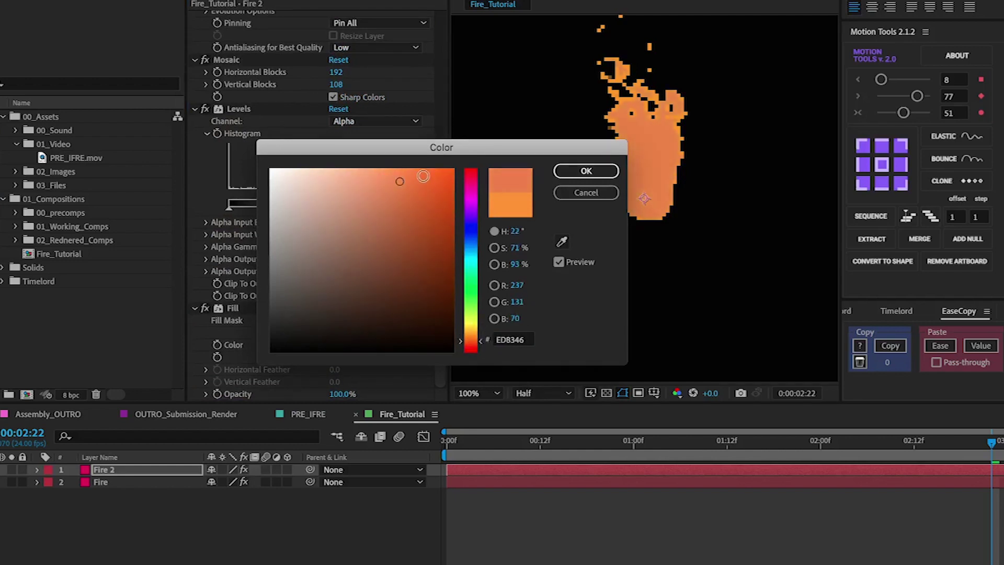
pyautogui.moveTo(402, 181)
pyautogui.mouseDown()
pyautogui.moveTo(392, 175)
pyautogui.moveTo(395, 204)
pyautogui.mouseUp()
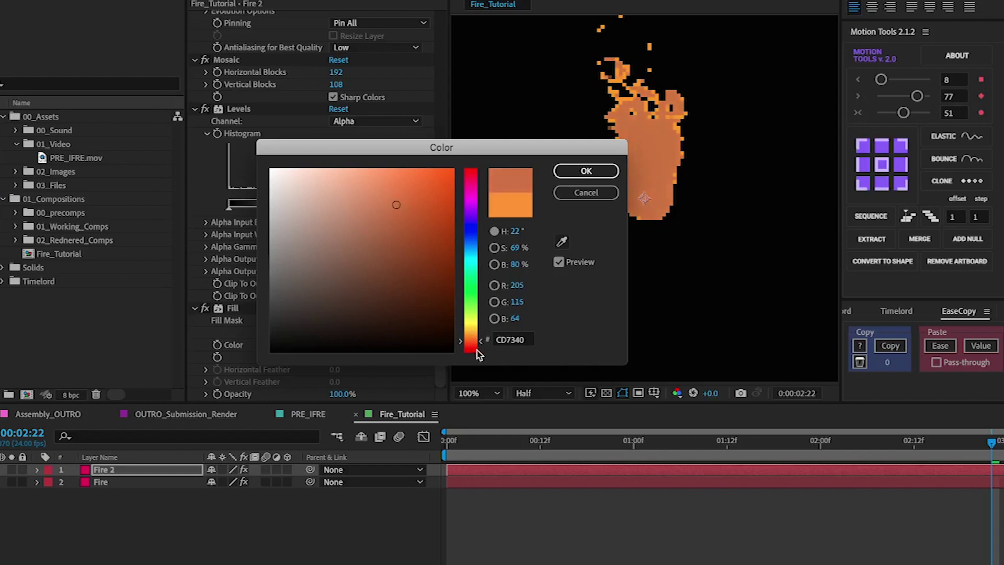
pyautogui.moveTo(478, 355); pyautogui.dragTo(477, 347)
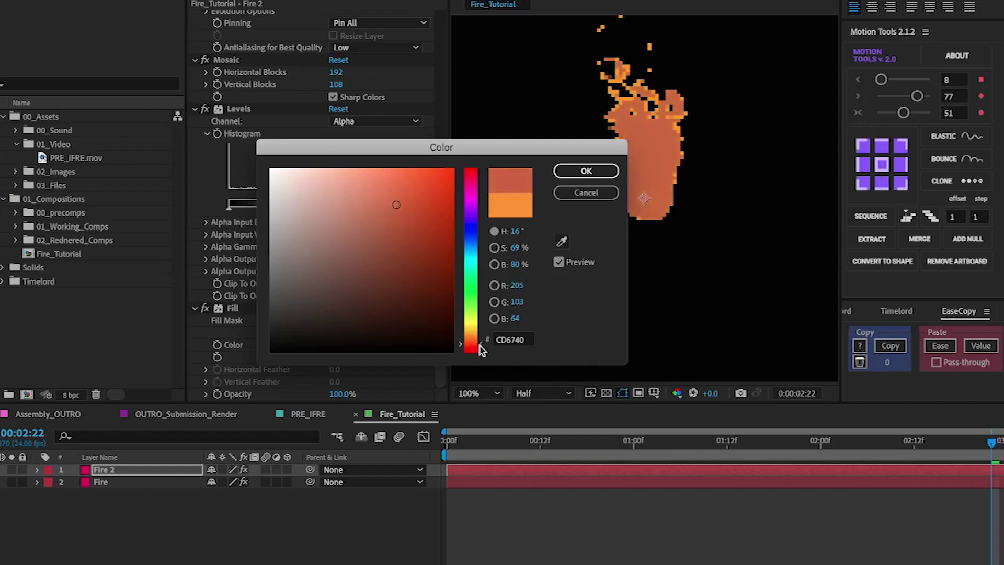
pyautogui.click(584, 171)
# Step: Set Fire 2's longevity to 0.7 and play the flame from the start
pyautogui.scroll(10, 338, 84)
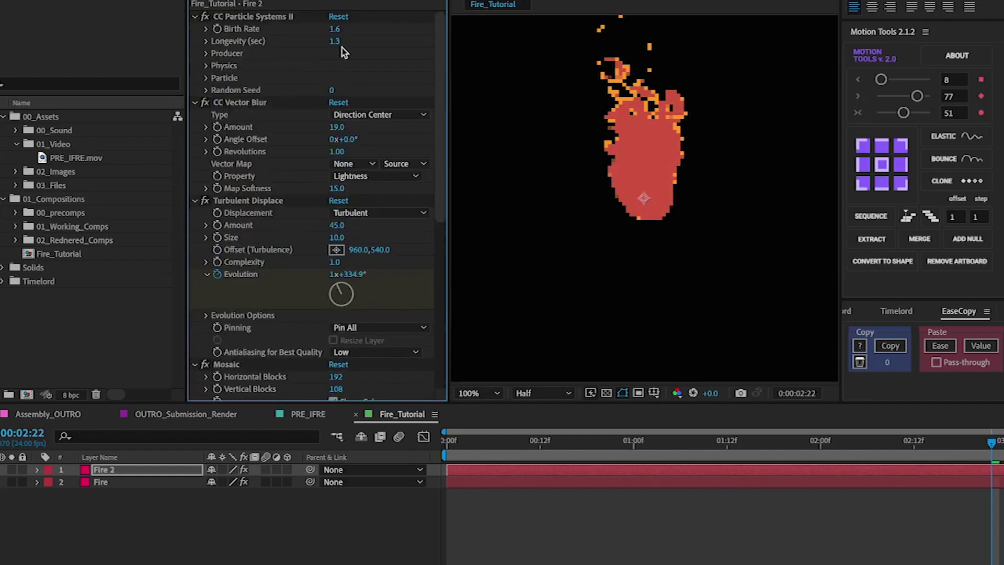
pyautogui.moveTo(335, 45); pyautogui.dragTo(293, 45)
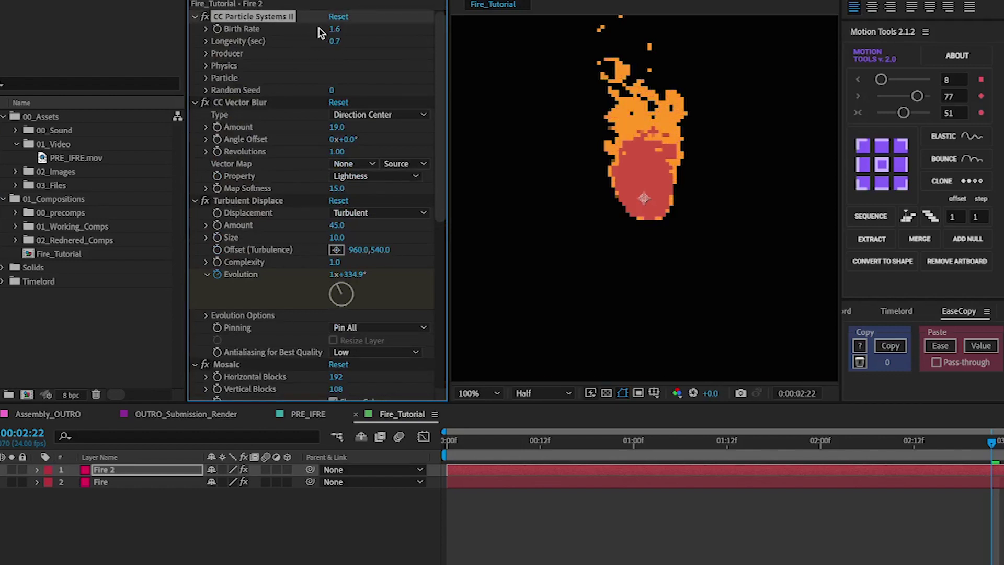
pyautogui.press('Home')
pyautogui.press('space')
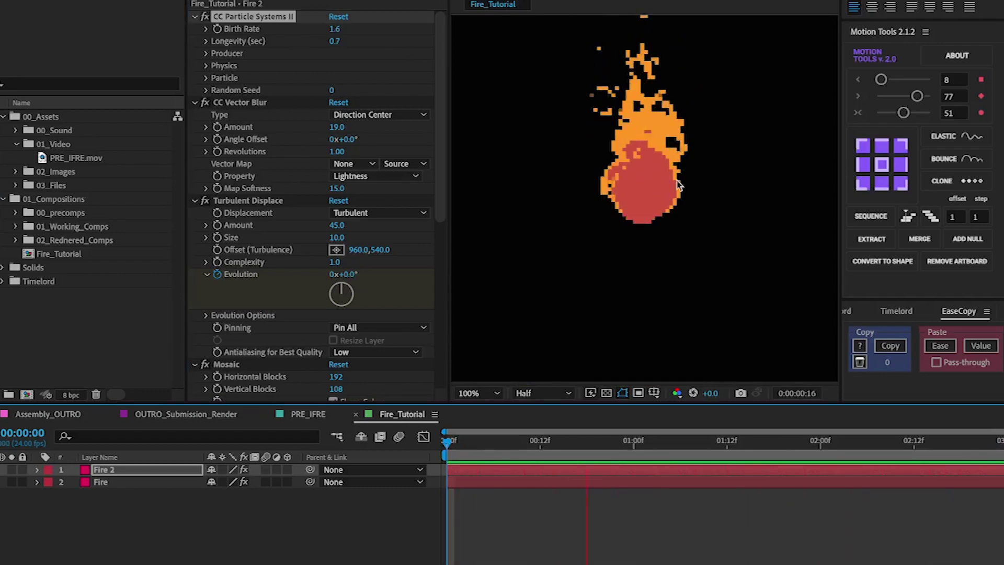
pyautogui.click(138, 484)
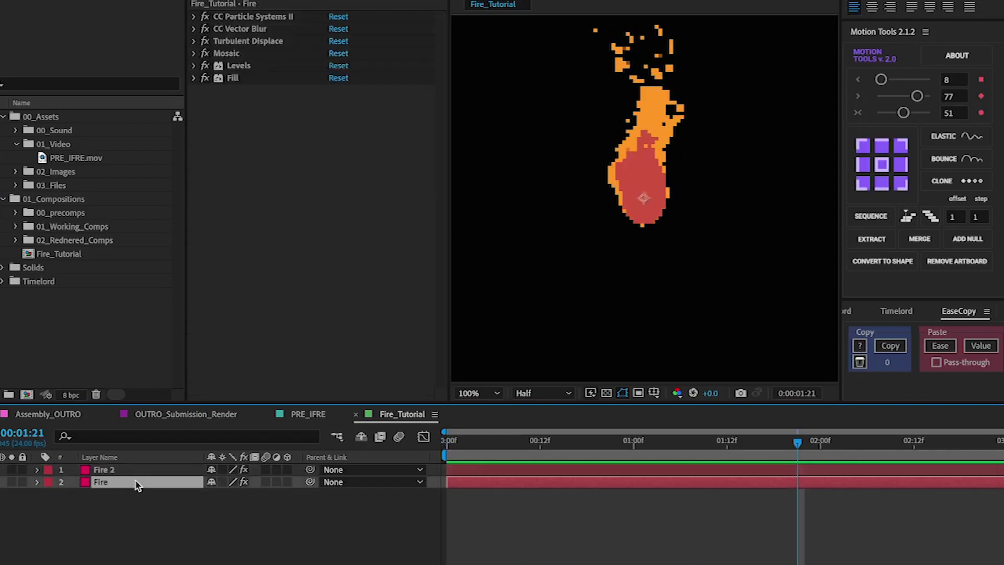
# Step: Change the Fire layer's fill colour to red-orange F65119
pyautogui.click(195, 78)
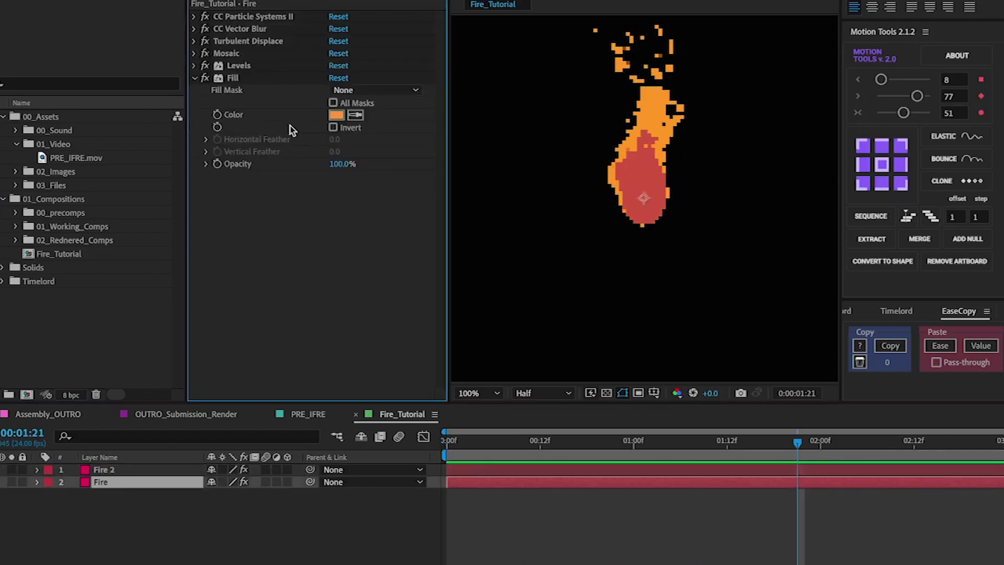
pyautogui.click(335, 115)
pyautogui.moveTo(464, 341); pyautogui.dragTo(479, 347)
pyautogui.moveTo(432, 175); pyautogui.dragTo(437, 173)
pyautogui.click(586, 171)
# Step: Give Fire 2 a light orange FFAB3F fill and duplicate it as Fire 3
pyautogui.click(105, 470)
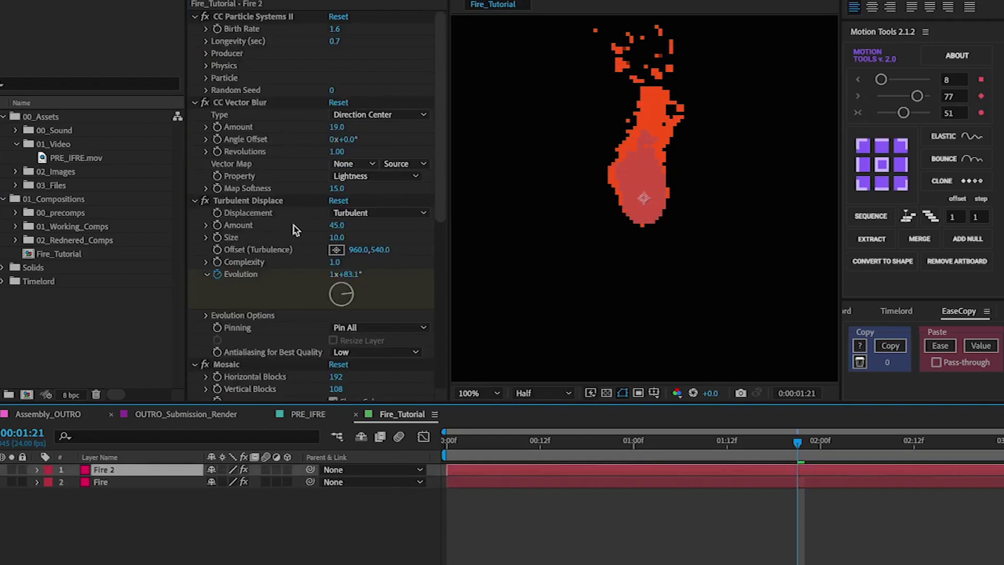
pyautogui.scroll(-10, 324, 251)
pyautogui.click(337, 345)
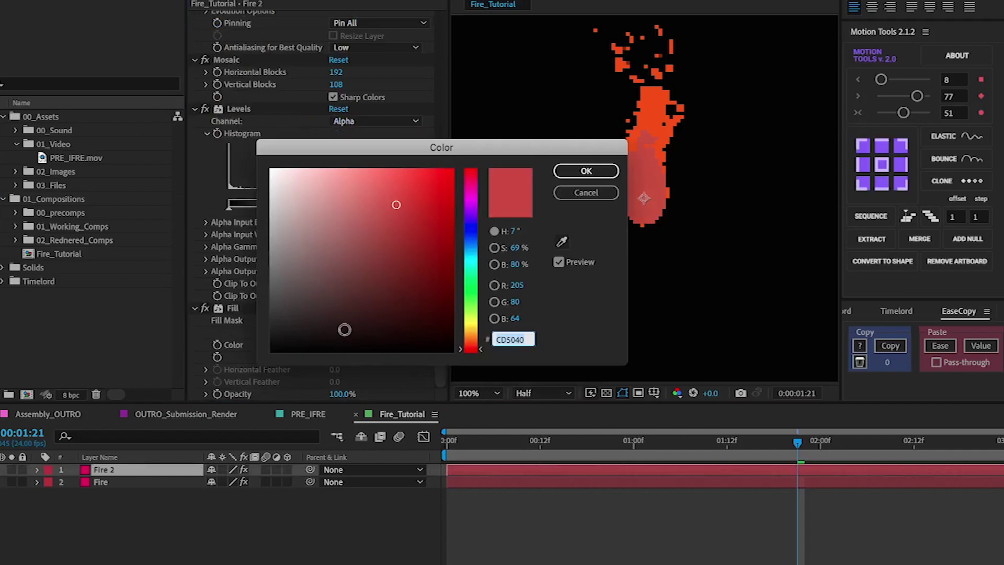
pyautogui.click(473, 343)
pyautogui.moveTo(473, 343); pyautogui.dragTo(473, 335)
pyautogui.moveTo(398, 204); pyautogui.dragTo(407, 167)
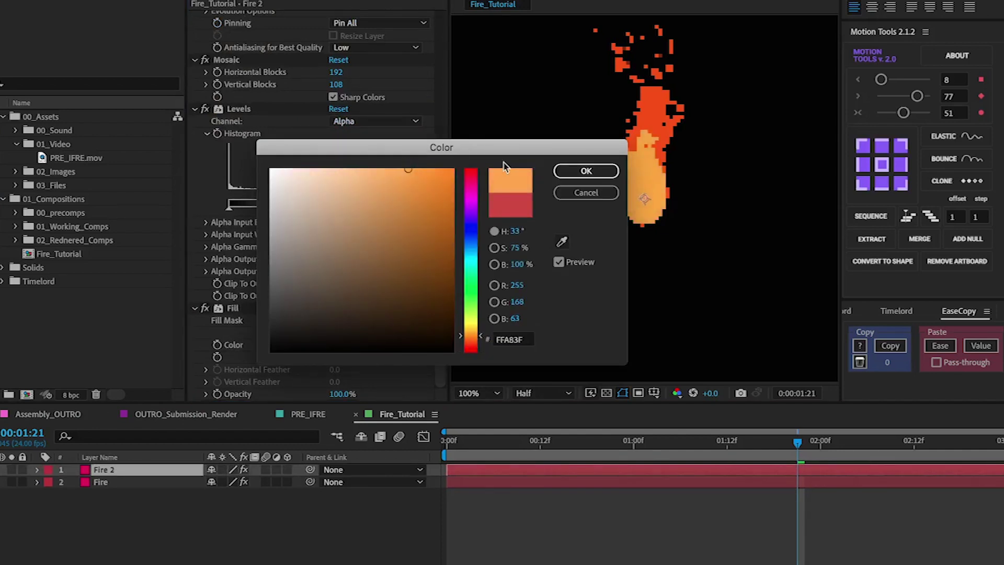
pyautogui.click(586, 171)
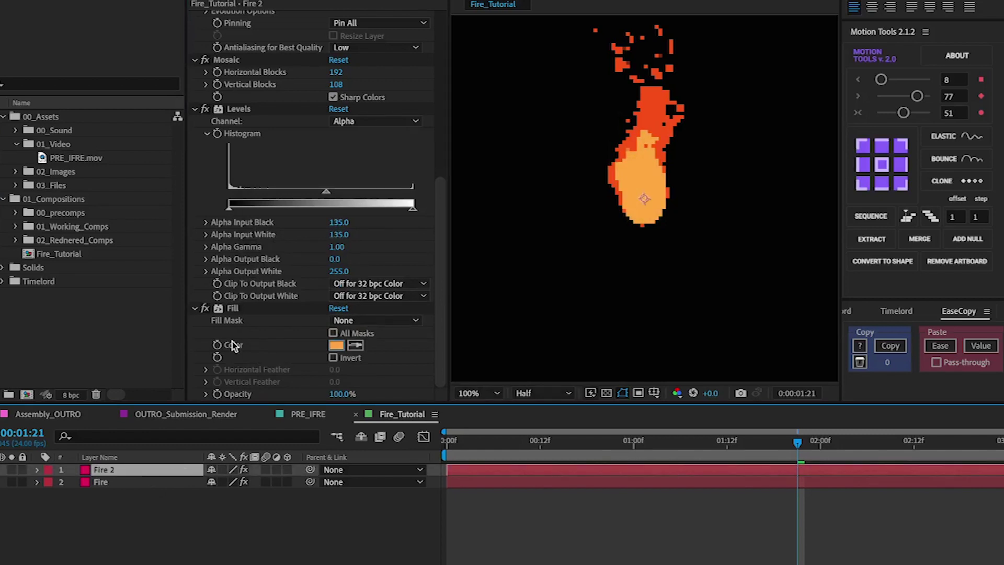
pyautogui.hotkey('ctrl', 'd')
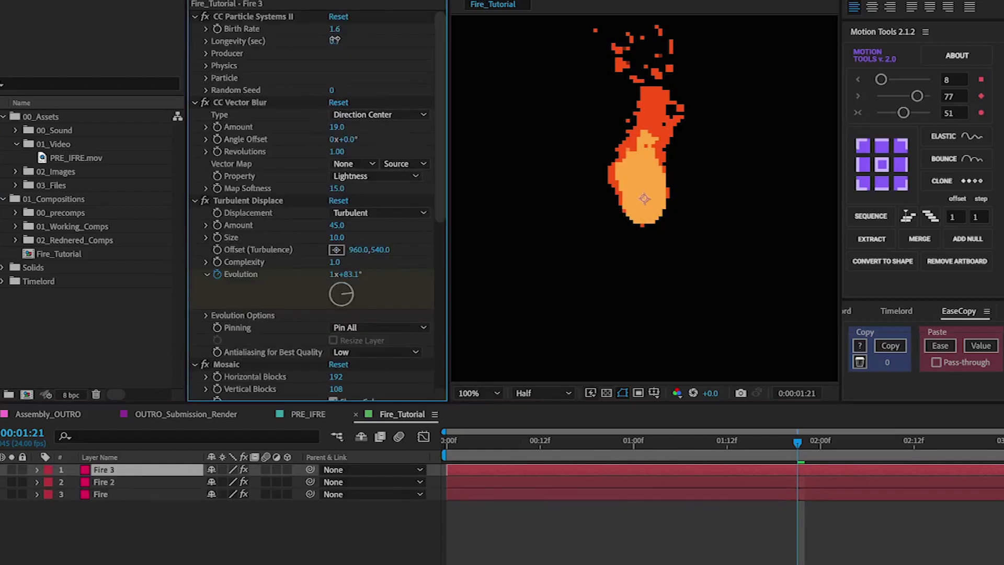
# Step: Shorten Fire 3's longevity to 0.5 and give it a near-white fill
pyautogui.moveTo(334, 40); pyautogui.dragTo(331, 40)
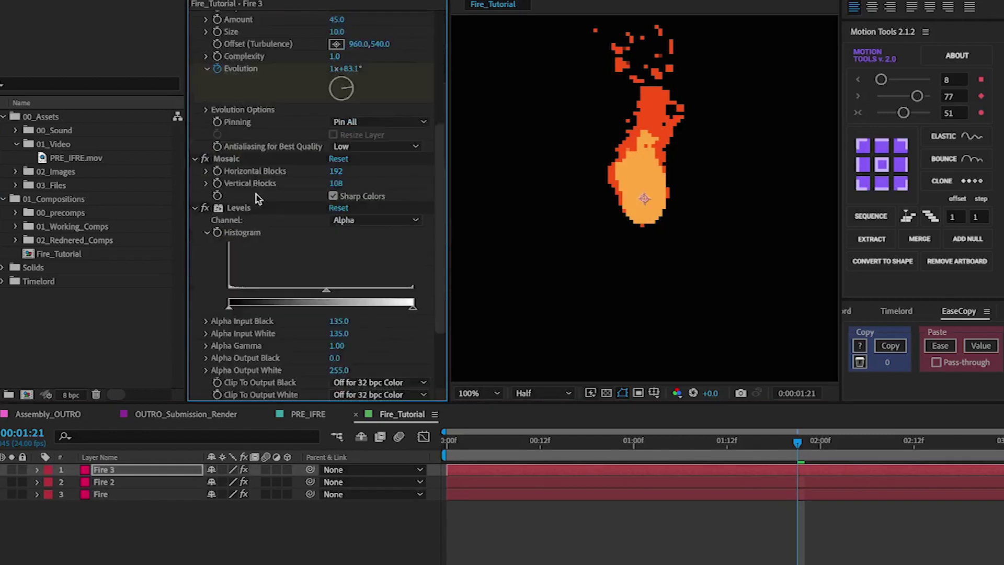
pyautogui.scroll(-3, 256, 199)
pyautogui.click(335, 346)
pyautogui.moveTo(338, 226); pyautogui.dragTo(283, 170)
pyautogui.click(563, 173)
# Step: Lower Fire 3's birth rate to 0.8 and preview the three-layer flame from the start
pyautogui.scroll(9, 329, 114)
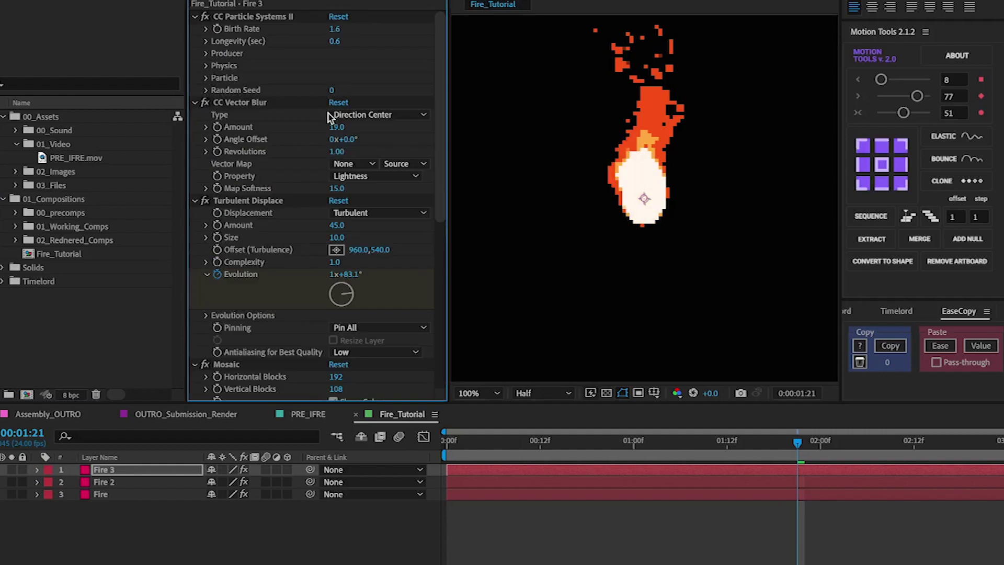
pyautogui.moveTo(334, 28); pyautogui.dragTo(331, 29)
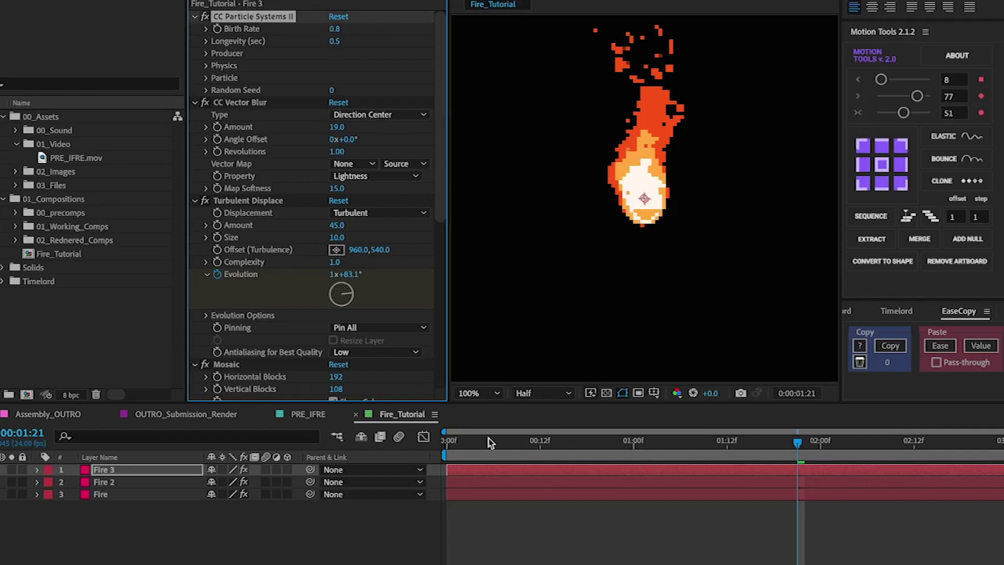
pyautogui.click(521, 538)
pyautogui.press('Home')
pyautogui.press('space')
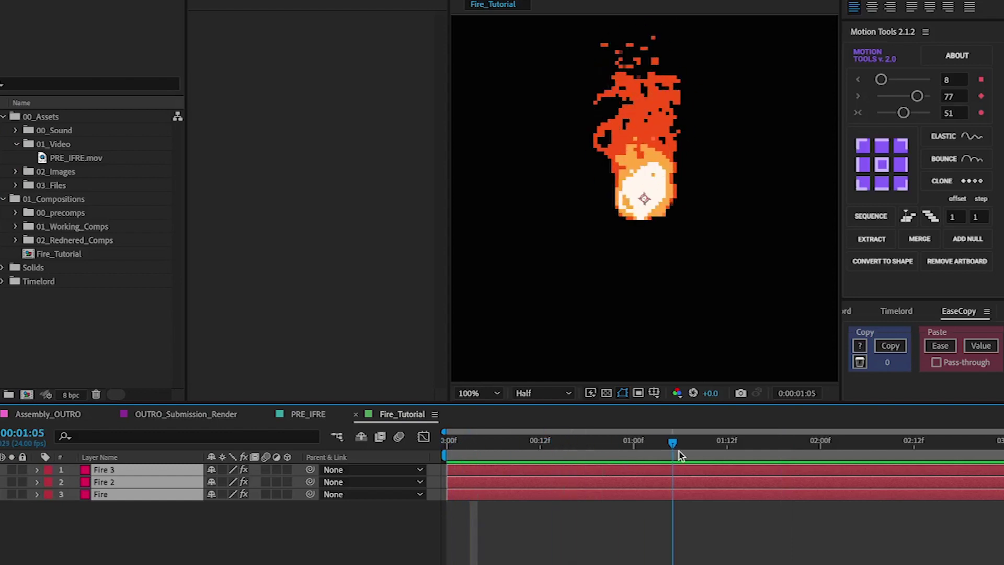
# Step: Precompose the three Fire layers into a single layer named Precomp_Fire
pyautogui.moveTo(540, 441); pyautogui.dragTo(711, 460)
pyautogui.hotkey('ctrl', 'shift', 'c')
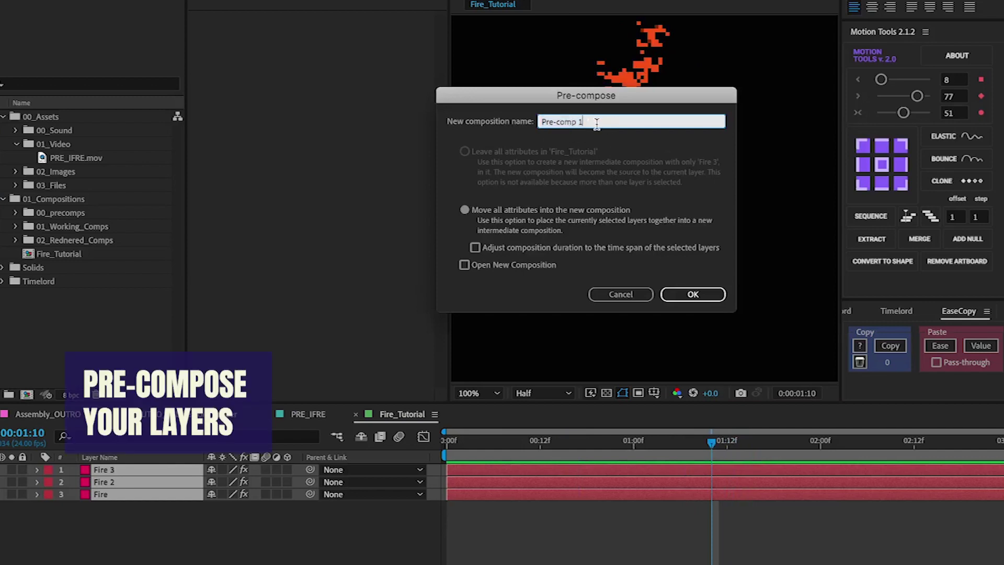
pyautogui.write('Precomp_Fire')
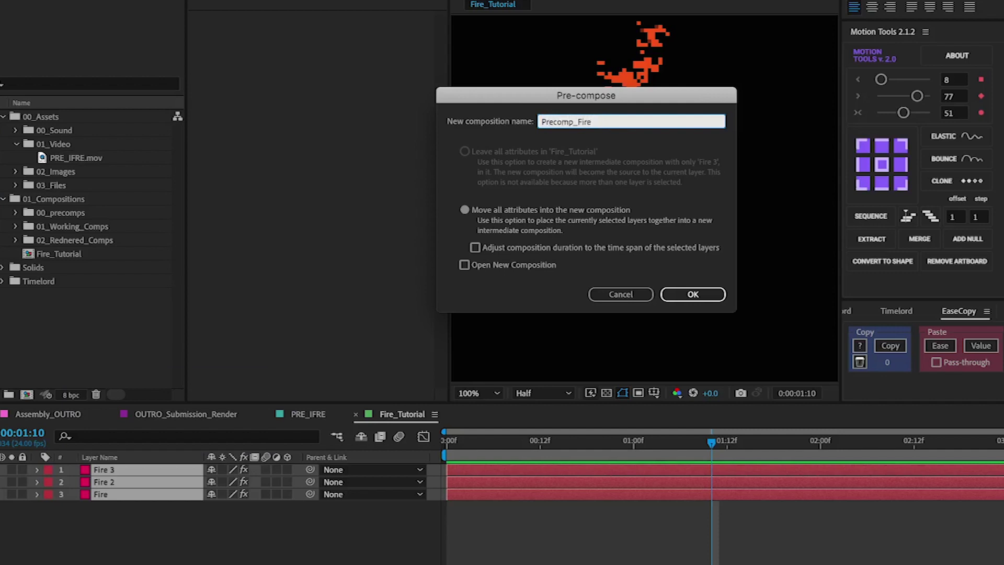
pyautogui.press('Return')
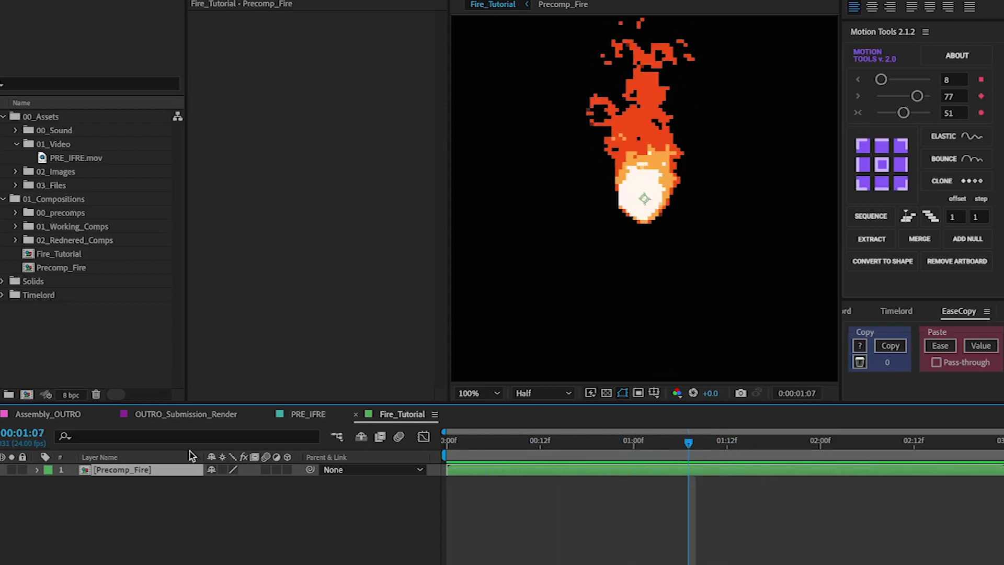
pyautogui.click(155, 482)
pyautogui.click(153, 472)
pyautogui.hotkey('ctrl', 'space')
pyautogui.write('glow')
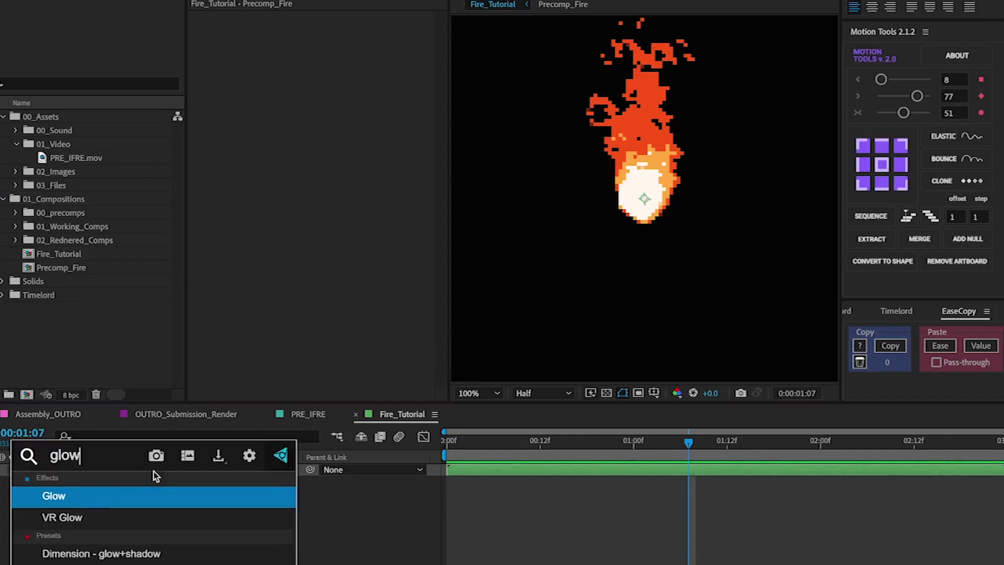
pyautogui.press('Return')
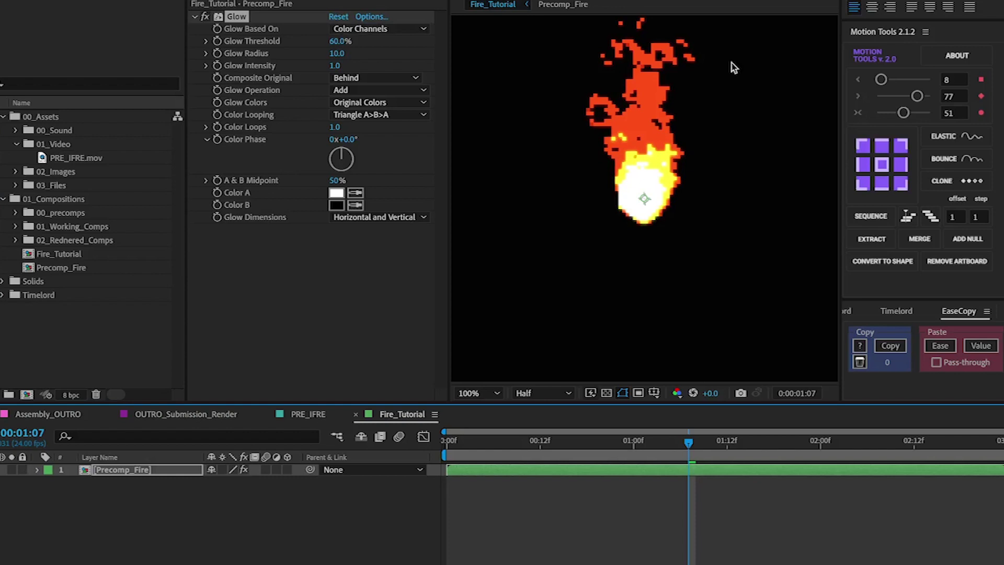
pyautogui.click(234, 17)
pyautogui.press('Delete')
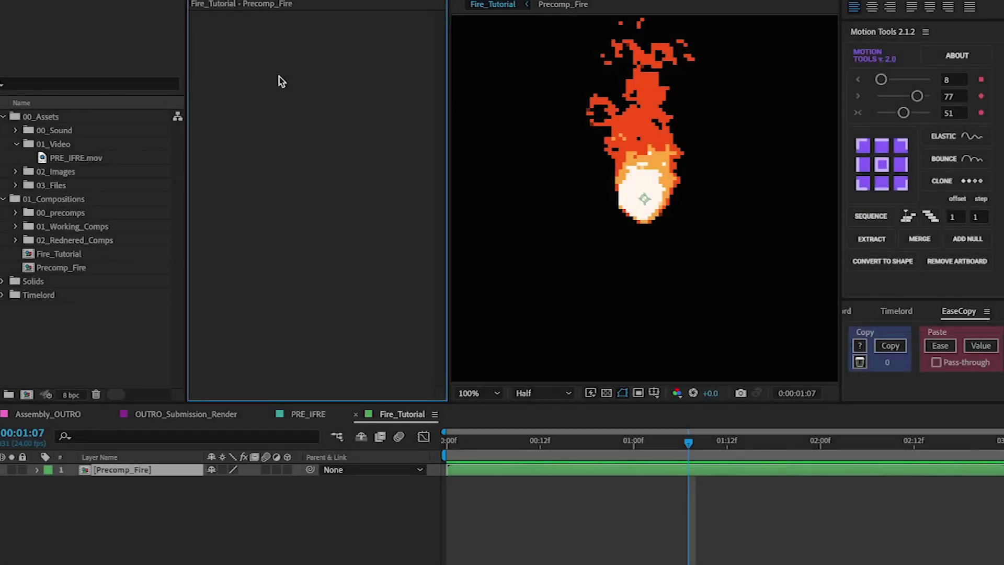
# Step: Apply Fast Box Blur to Precomp_Fire, raise its radius and turn on Repeat Edge Pixels
pyautogui.hotkey('ctrl', 'space')
pyautogui.write('fas')
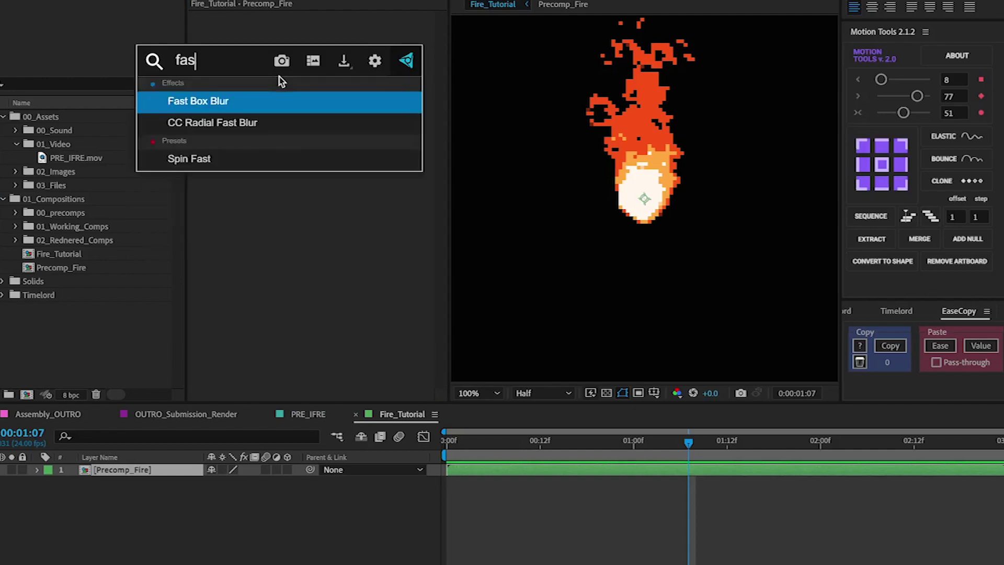
pyautogui.press('Return')
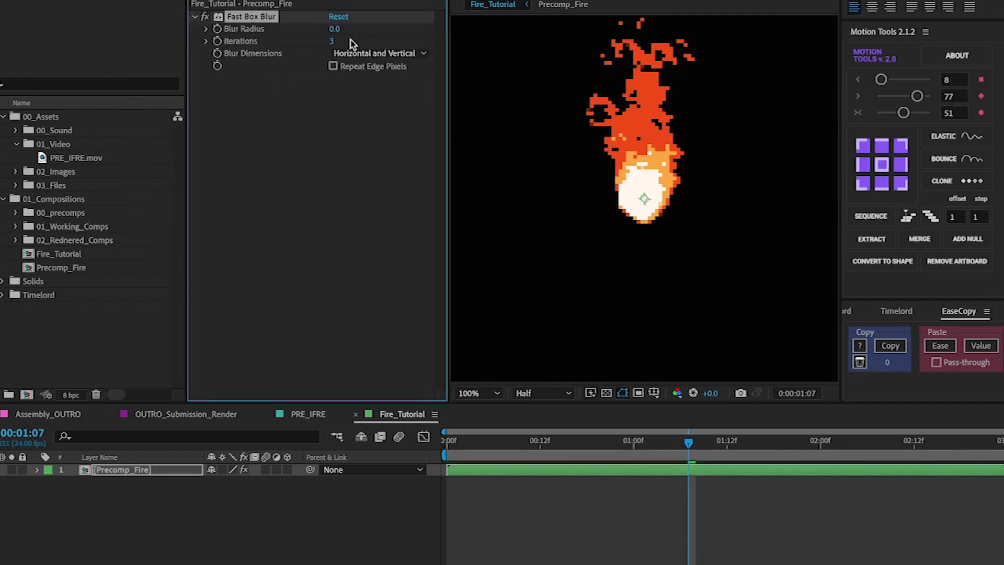
pyautogui.moveTo(334, 29); pyautogui.dragTo(342, 29)
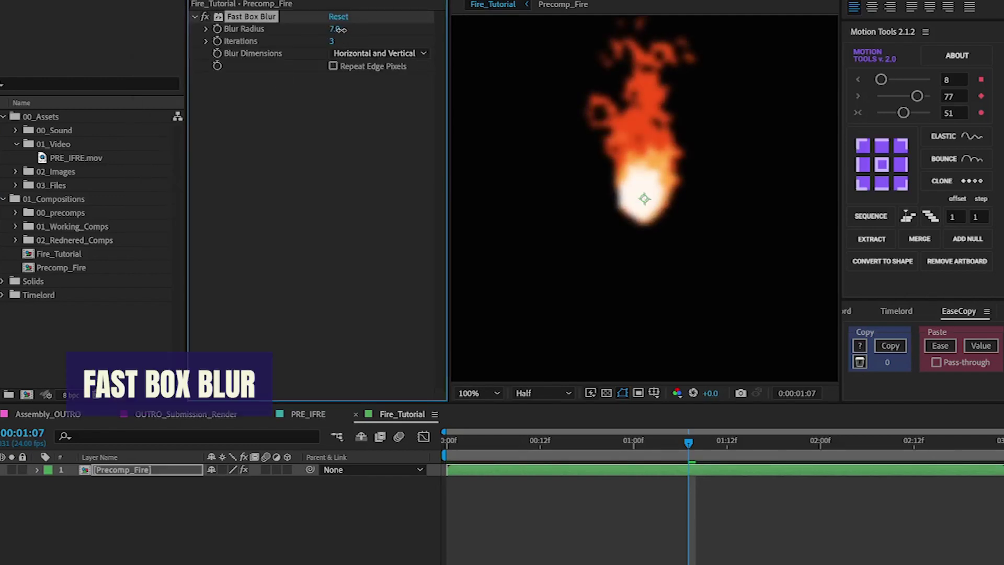
pyautogui.click(335, 66)
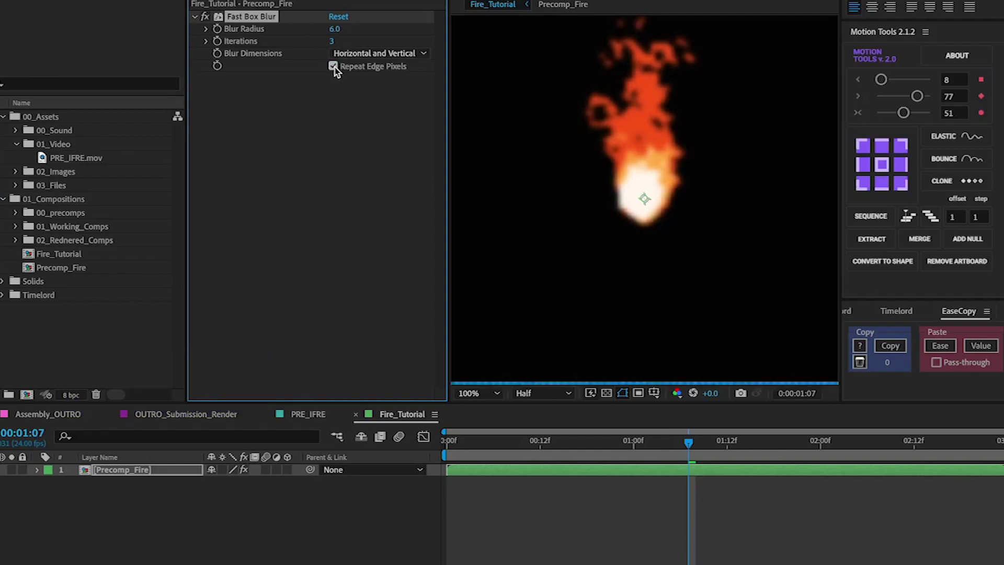
pyautogui.click(345, 115)
# Step: Add CC Composite to the fire layer and preview it
pyautogui.hotkey('ctrl', 'space')
pyautogui.write('cc co')
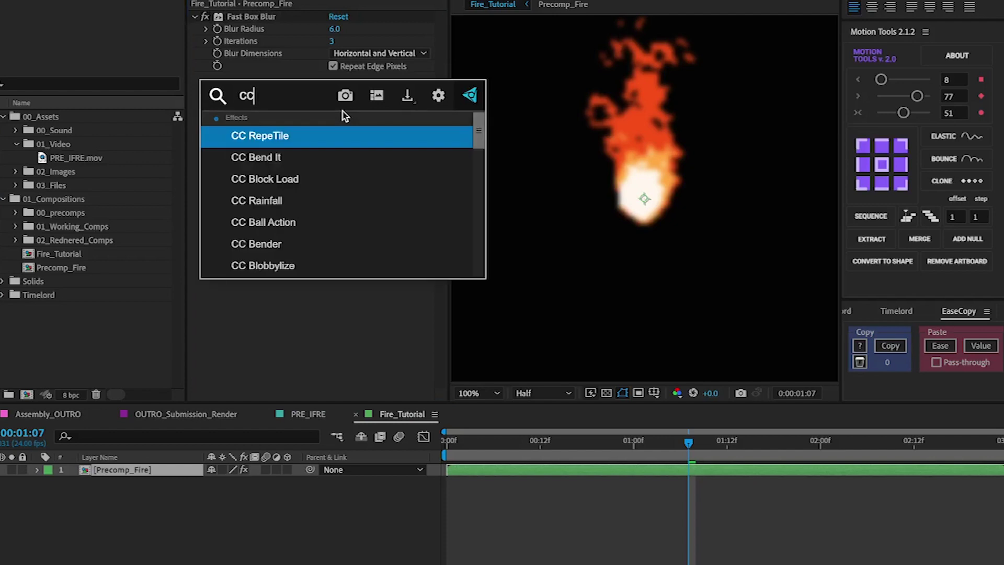
pyautogui.press('Down')
pyautogui.press('Down')
pyautogui.press('Return')
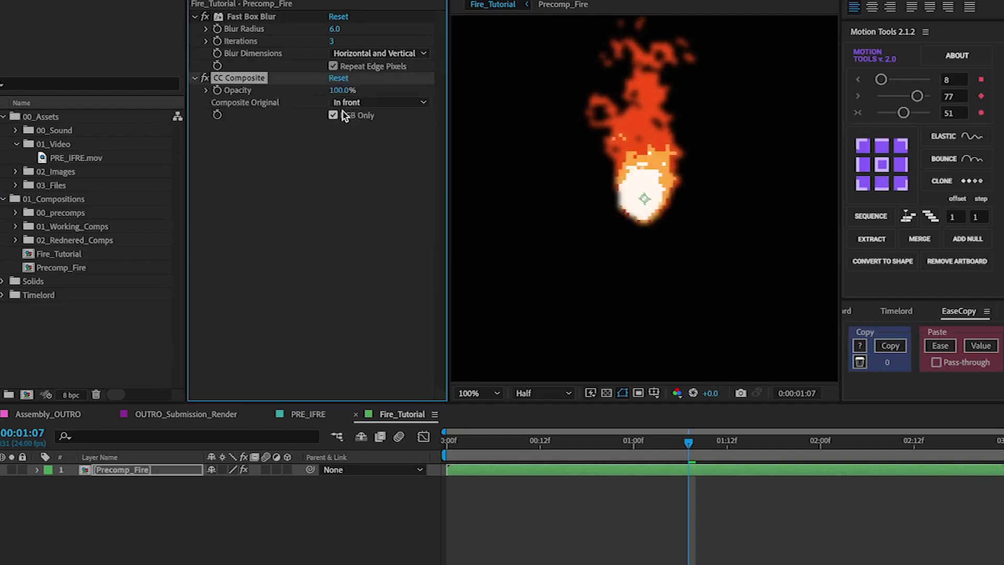
pyautogui.click(463, 442)
pyautogui.press('space')
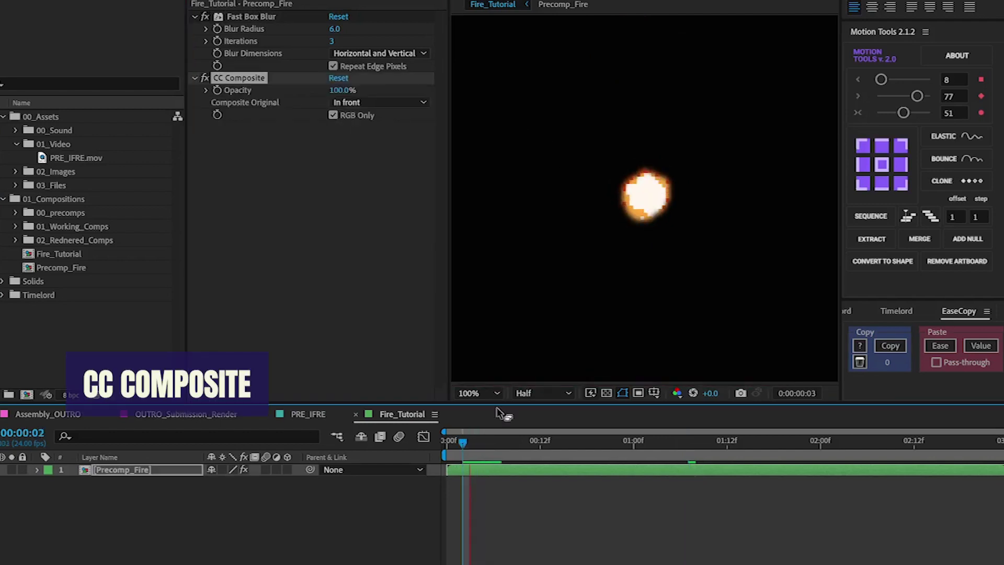
pyautogui.press('space')
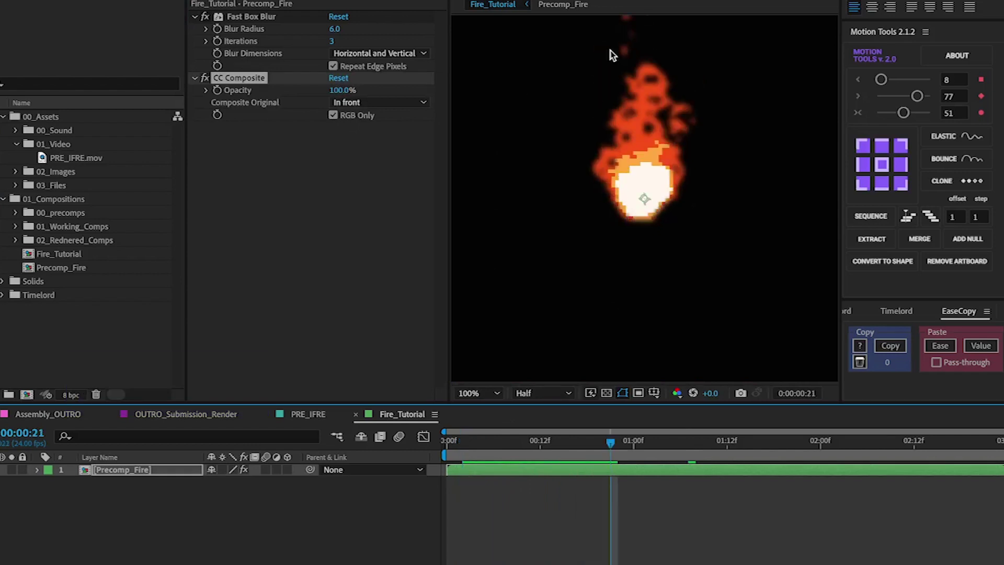
# Step: Set Blur Radius to 1.0 and CC Composite's Composite Original to Add
pyautogui.click(334, 30)
pyautogui.write('1')
pyautogui.press('Return')
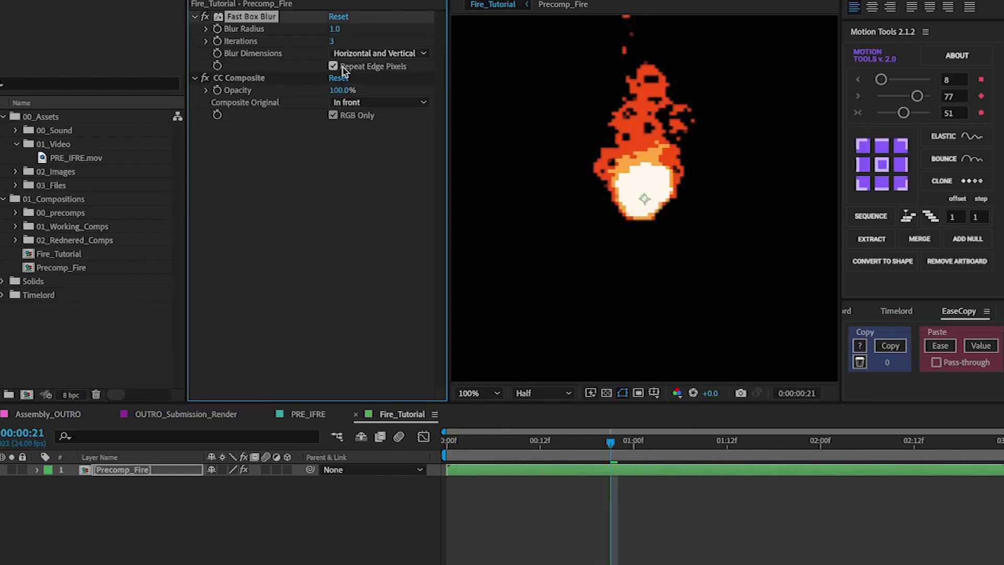
pyautogui.click(347, 103)
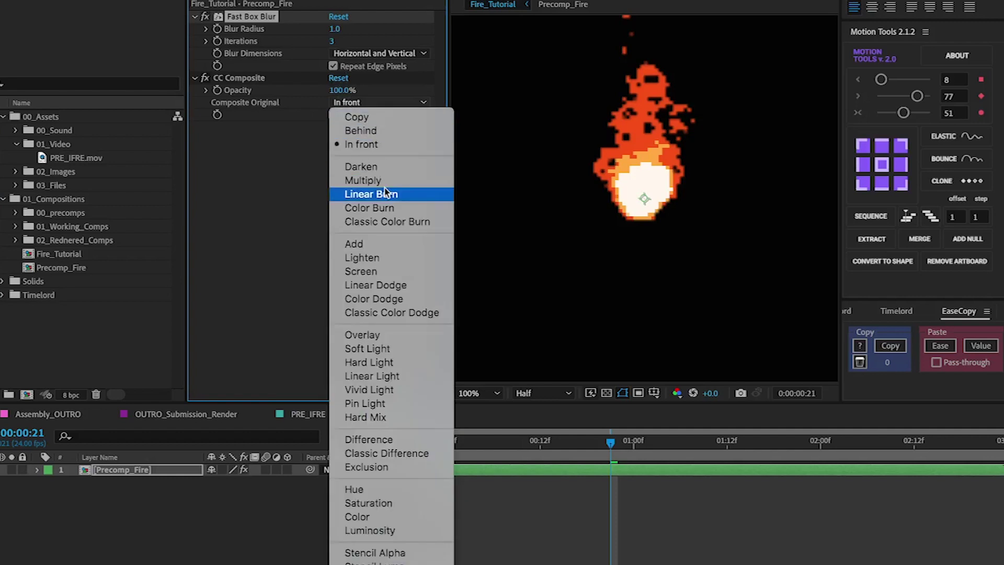
pyautogui.click(381, 244)
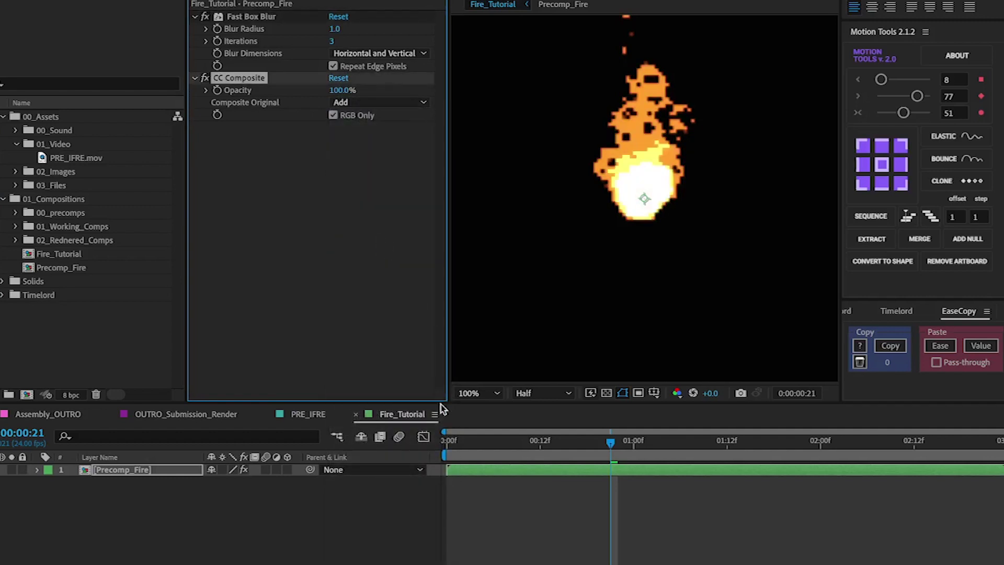
pyautogui.click(445, 441)
pyautogui.press('space')
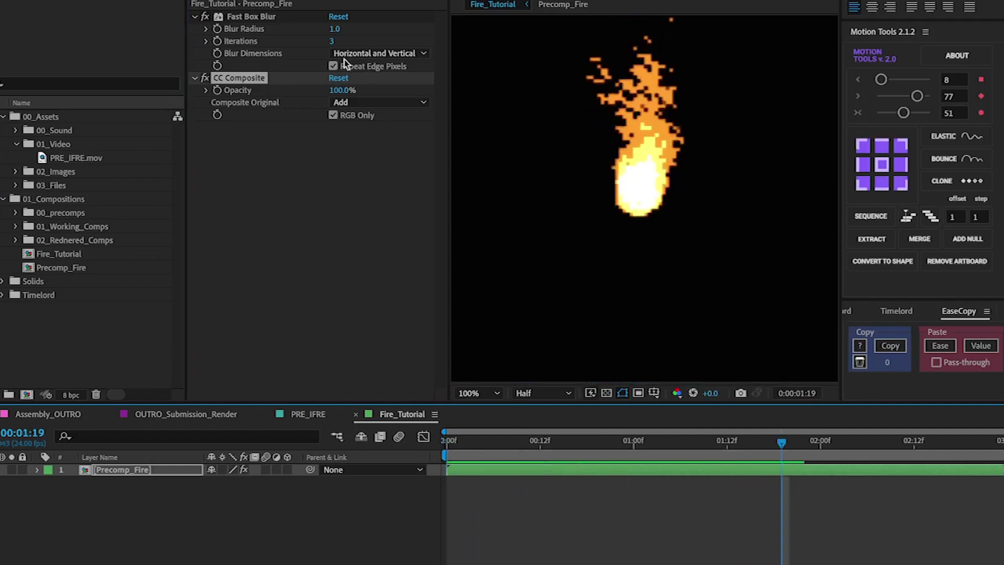
# Step: Lower the CC Composite opacity to 71% and check the fire against transparency
pyautogui.moveTo(342, 91); pyautogui.dragTo(335, 90)
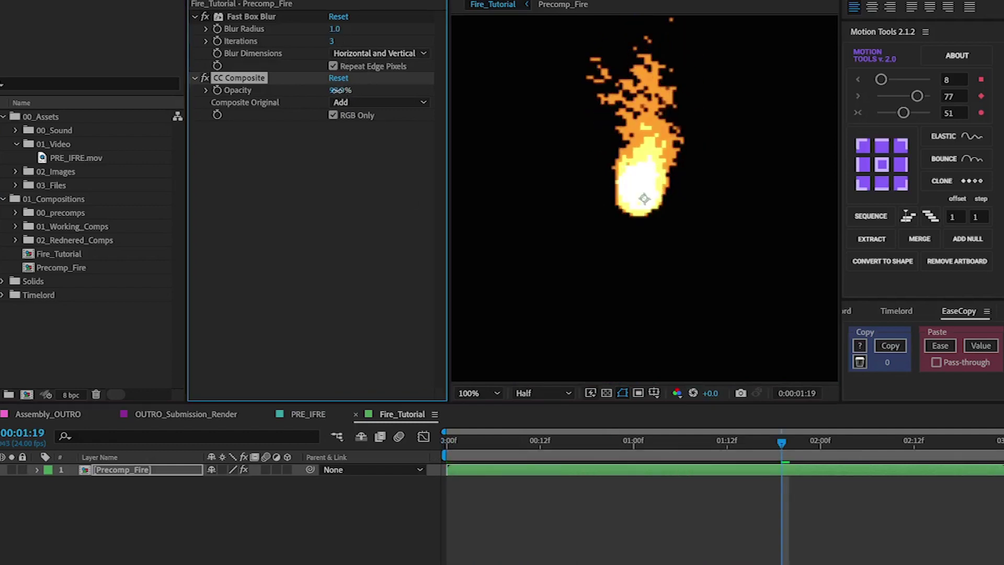
pyautogui.click(463, 441)
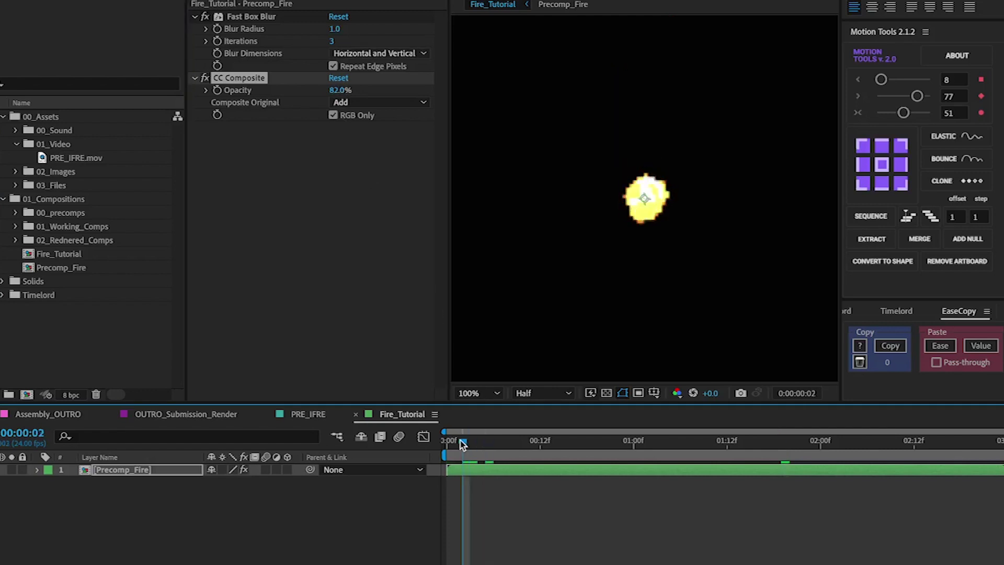
pyautogui.moveTo(339, 91); pyautogui.dragTo(330, 92)
pyautogui.click(608, 393)
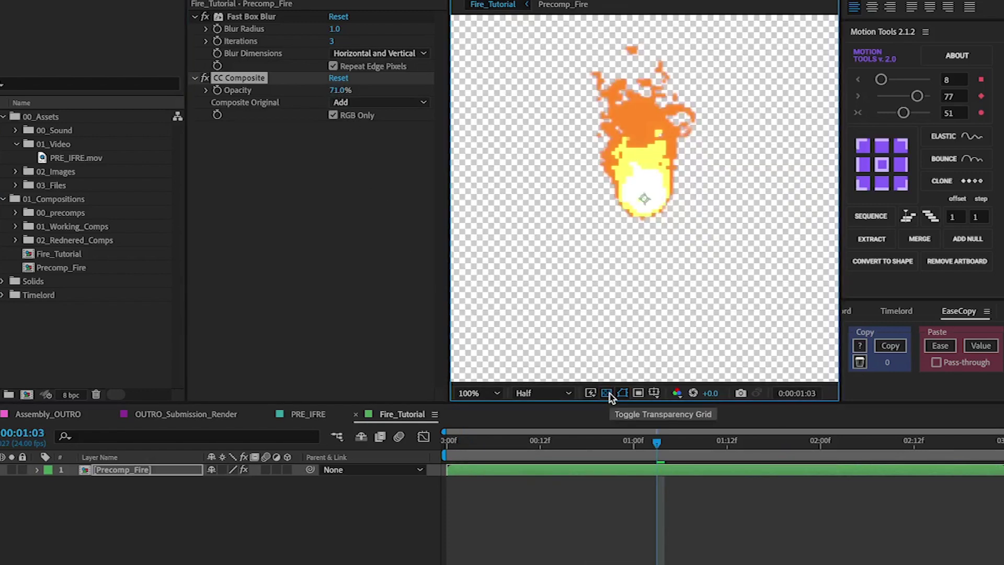
pyautogui.click(608, 393)
pyautogui.click(485, 442)
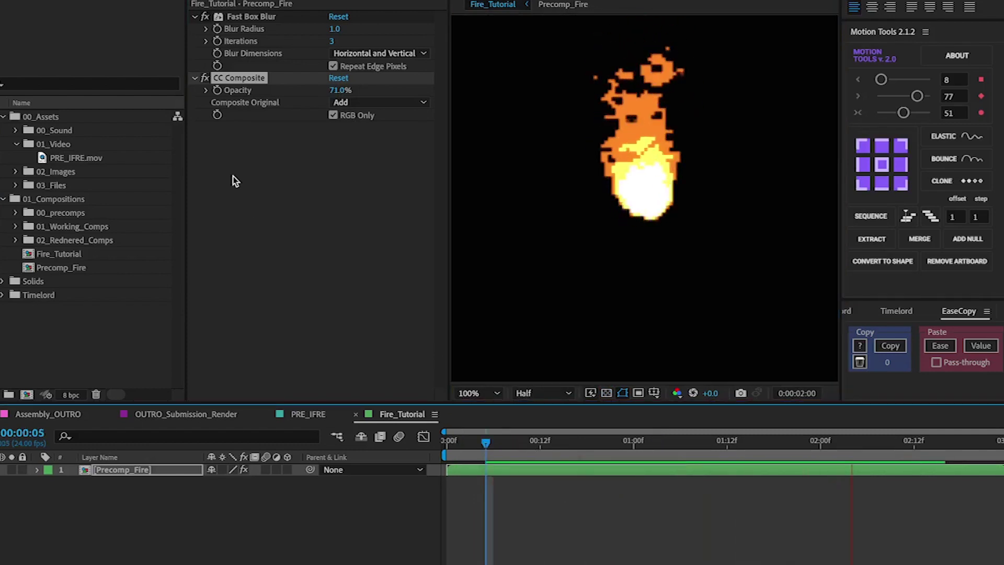
pyautogui.click(255, 62)
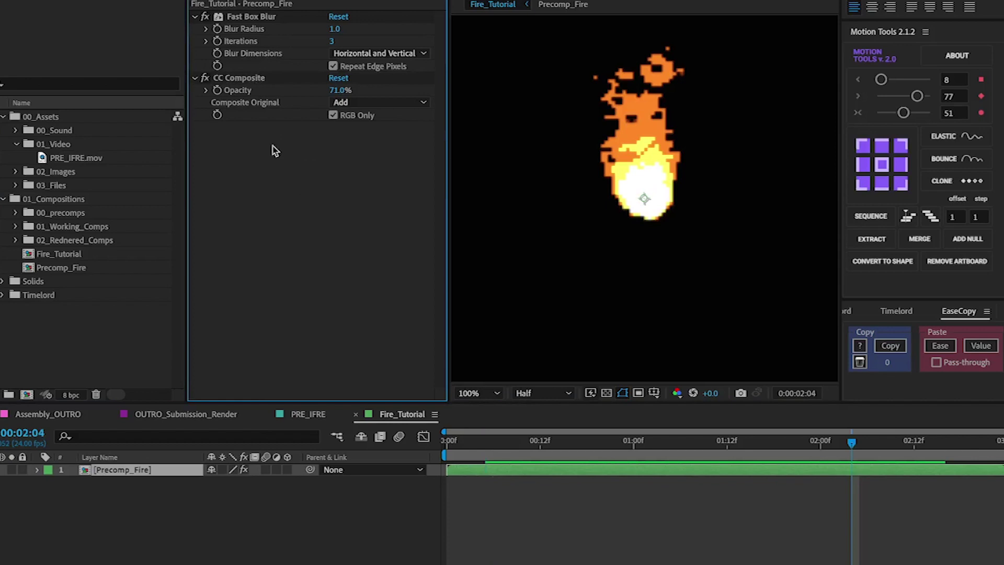
# Step: Apply Posterize Time to Precomp_Fire with a Frame Rate of 12
pyautogui.hotkey('ctrl', 'space')
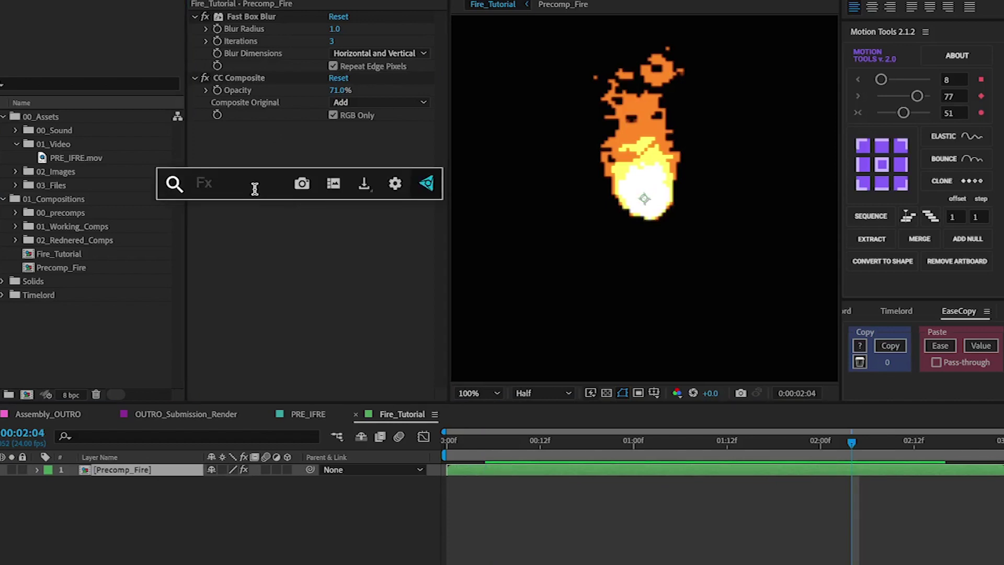
pyautogui.write('pos')
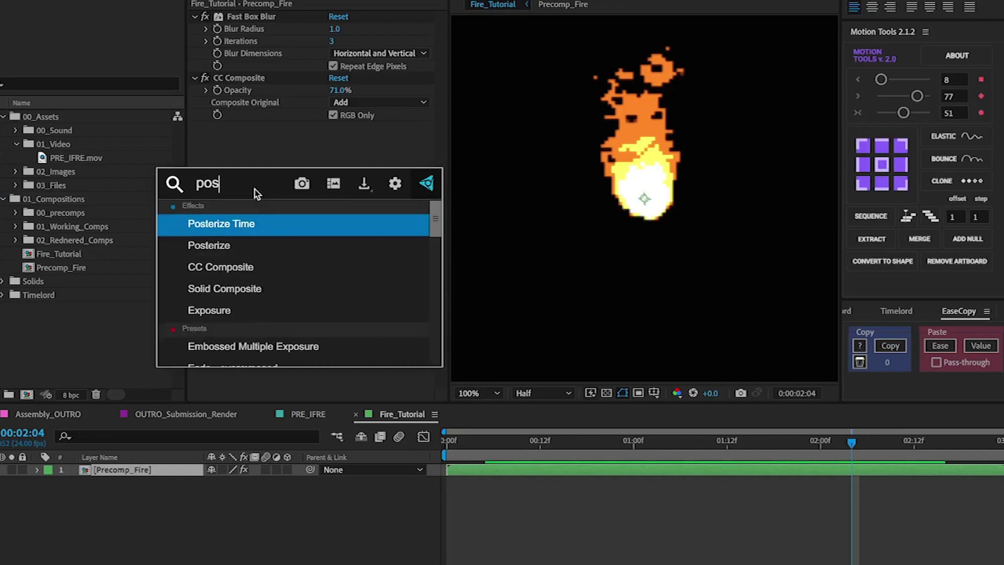
pyautogui.press('Return')
pyautogui.click(333, 139)
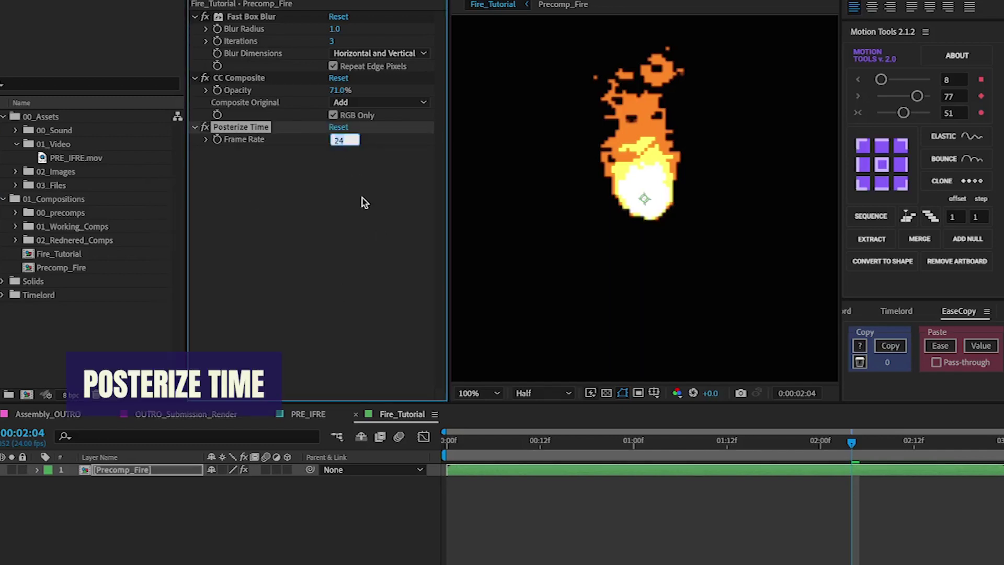
pyautogui.write('12')
pyautogui.press('Return')
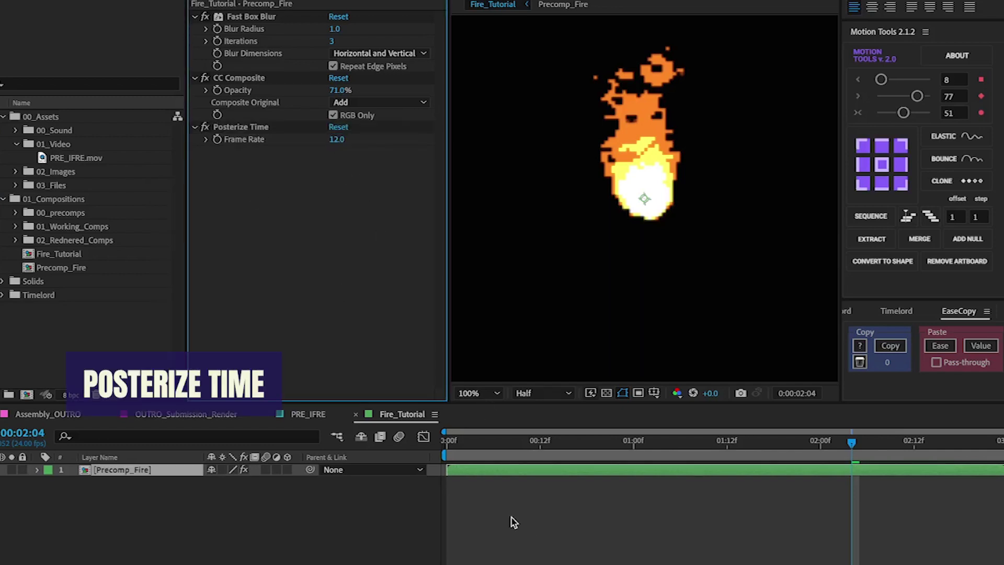
# Step: Preview the choppier 12 fps fire and reselect the Precomp_Fire layer
pyautogui.press('Home')
pyautogui.press('space')
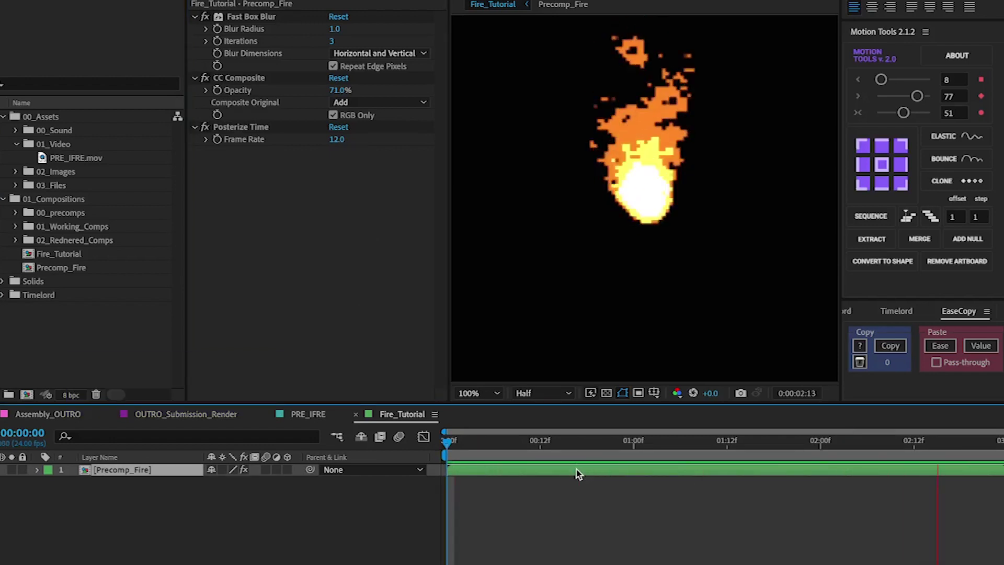
pyautogui.press('space')
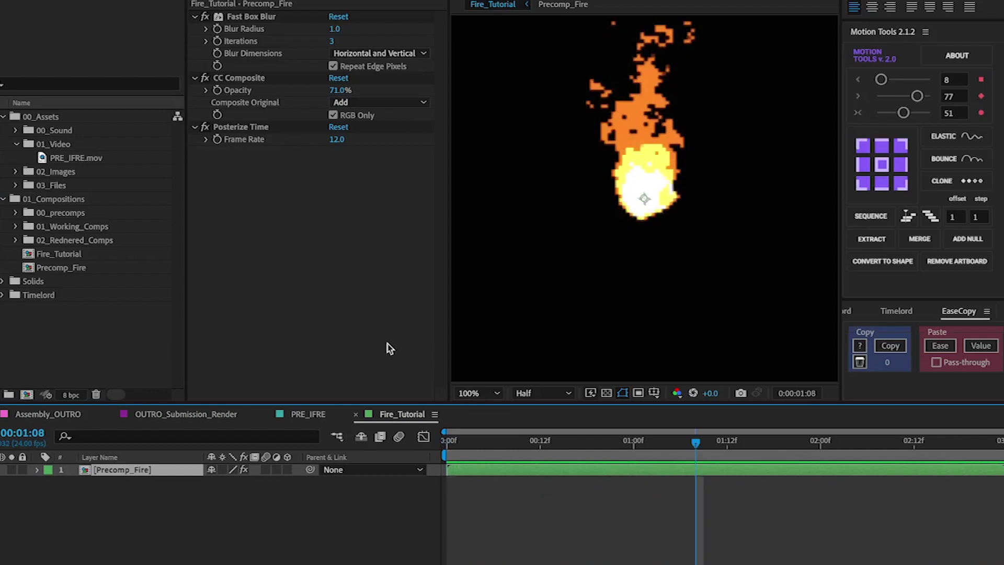
pyautogui.click(340, 265)
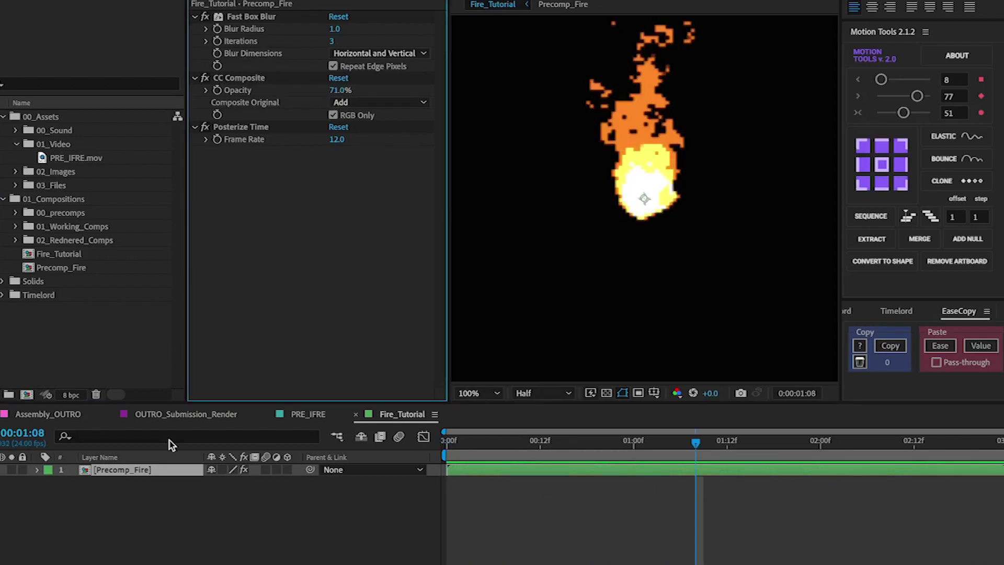
pyautogui.click(165, 467)
pyautogui.click(165, 457)
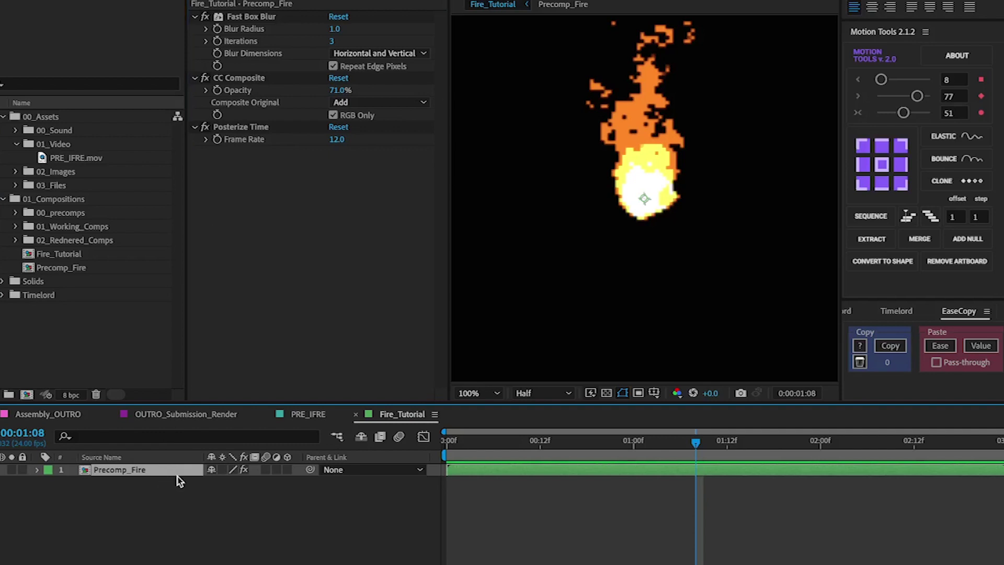
pyautogui.hotkey('ctrl', 'd')
pyautogui.click(162, 482)
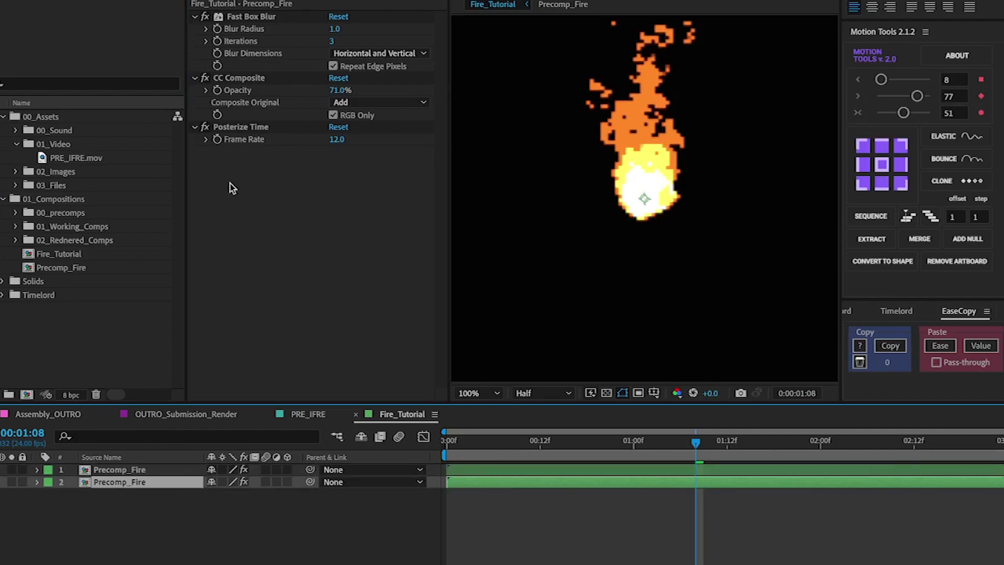
pyautogui.moveTo(334, 28); pyautogui.dragTo(374, 28)
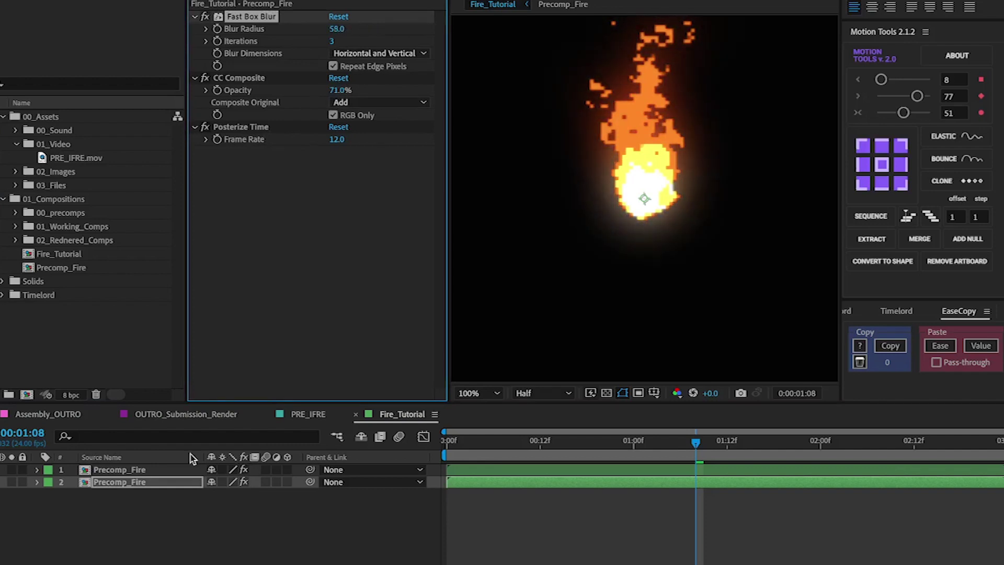
pyautogui.moveTo(339, 93); pyautogui.dragTo(309, 88)
pyautogui.click(149, 471)
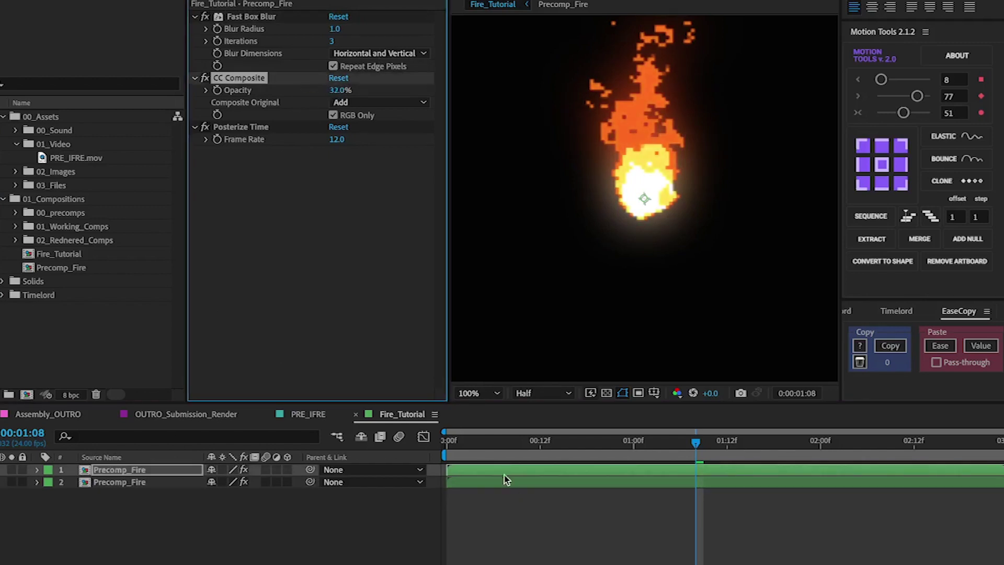
pyautogui.click(156, 482)
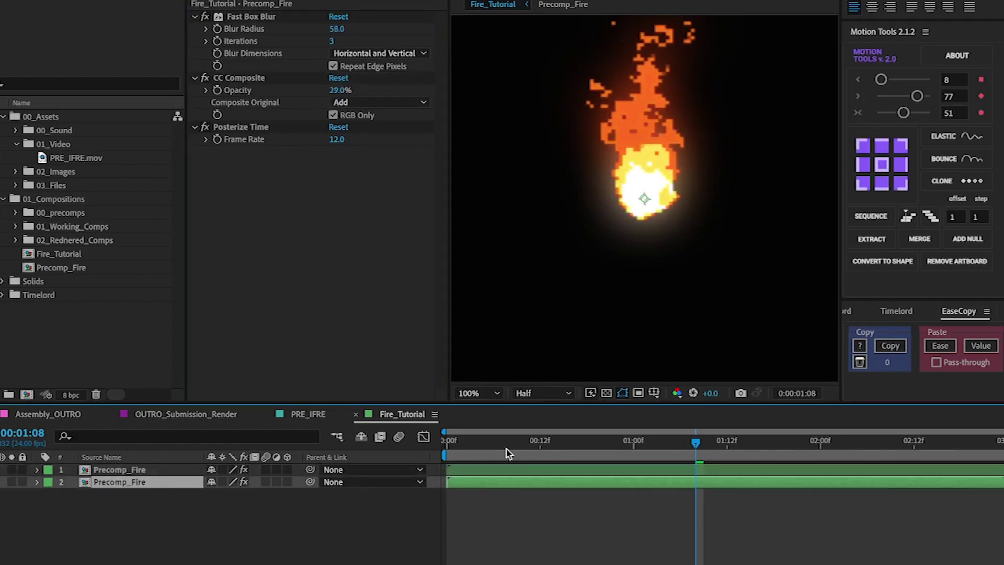
pyautogui.click(441, 442)
pyautogui.press('space')
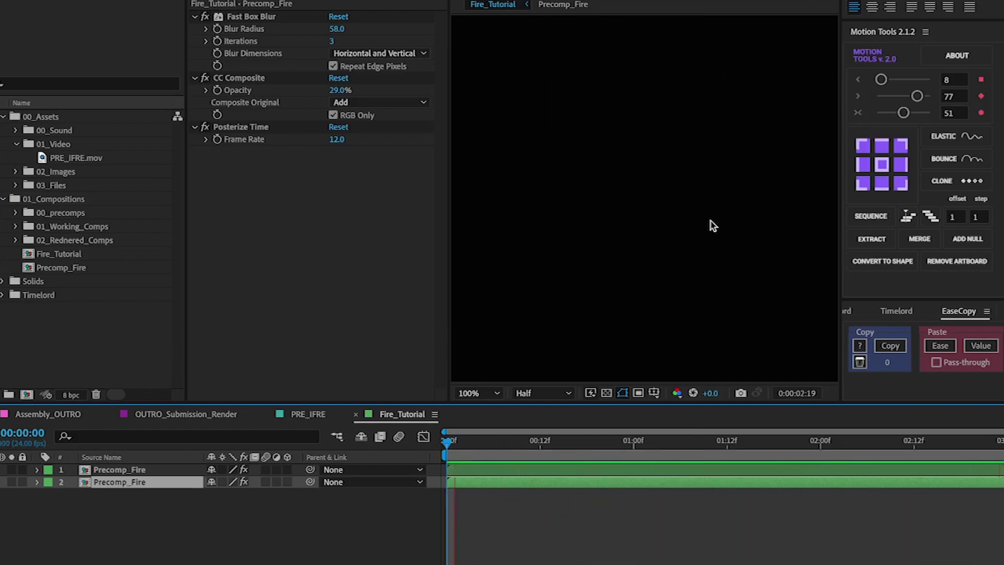
pyautogui.press('space')
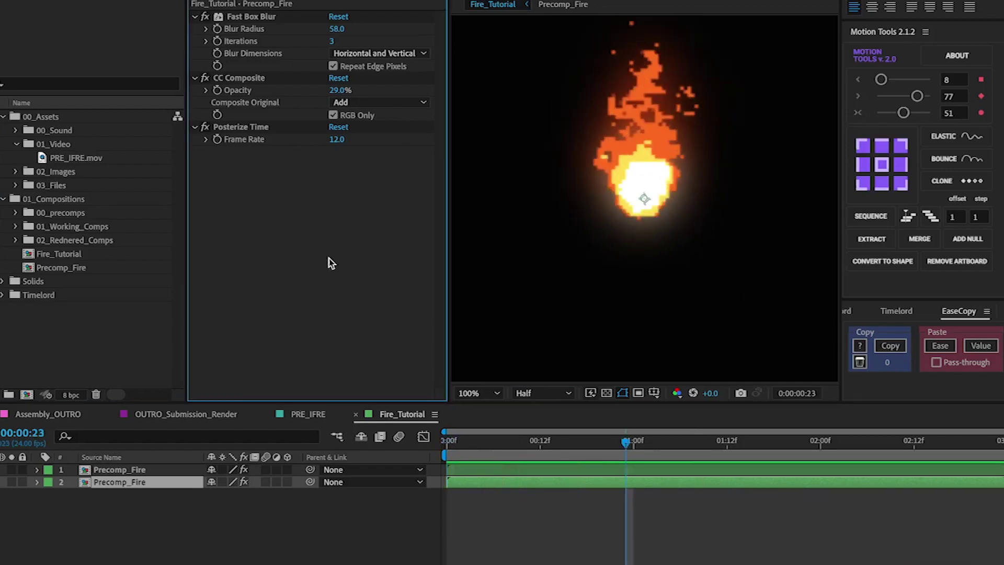
pyautogui.hotkey('ctrl', 'space')
pyautogui.write('glow')
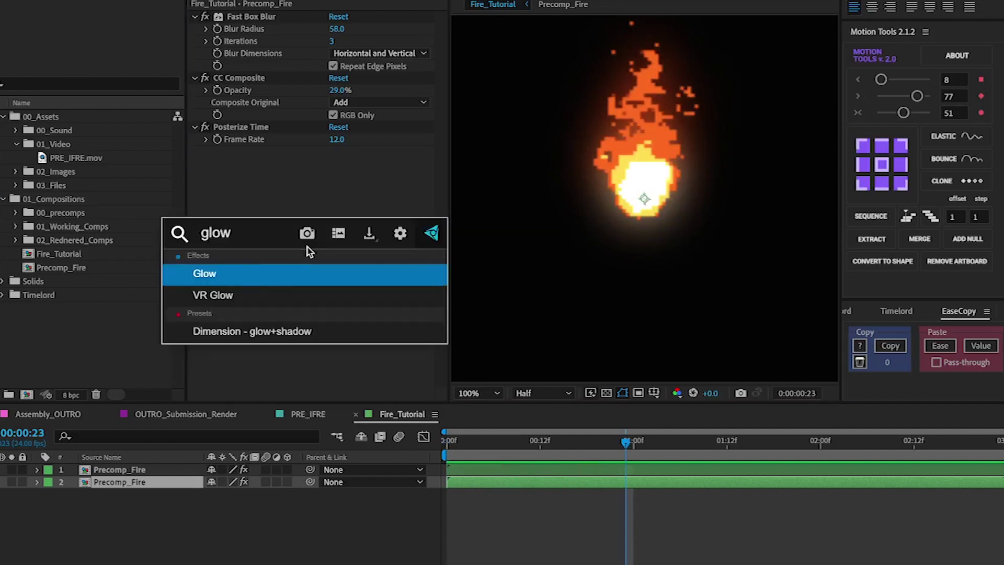
pyautogui.press('Return')
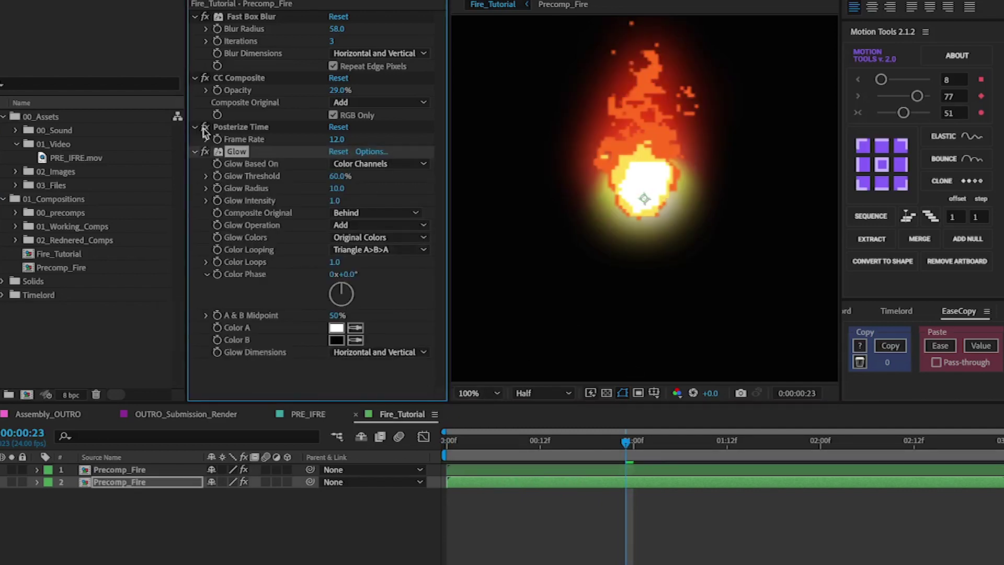
pyautogui.press('Delete')
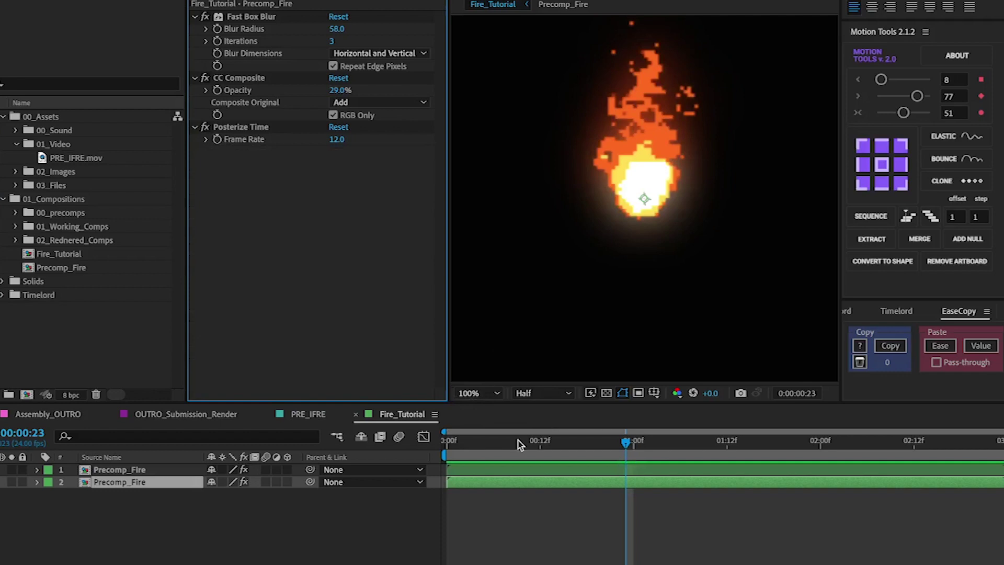
pyautogui.click(500, 441)
# Step: Duplicate the second fire layer, setting CC Composite opacity 0% and blur radius 21
pyautogui.moveTo(499, 444); pyautogui.dragTo(719, 446)
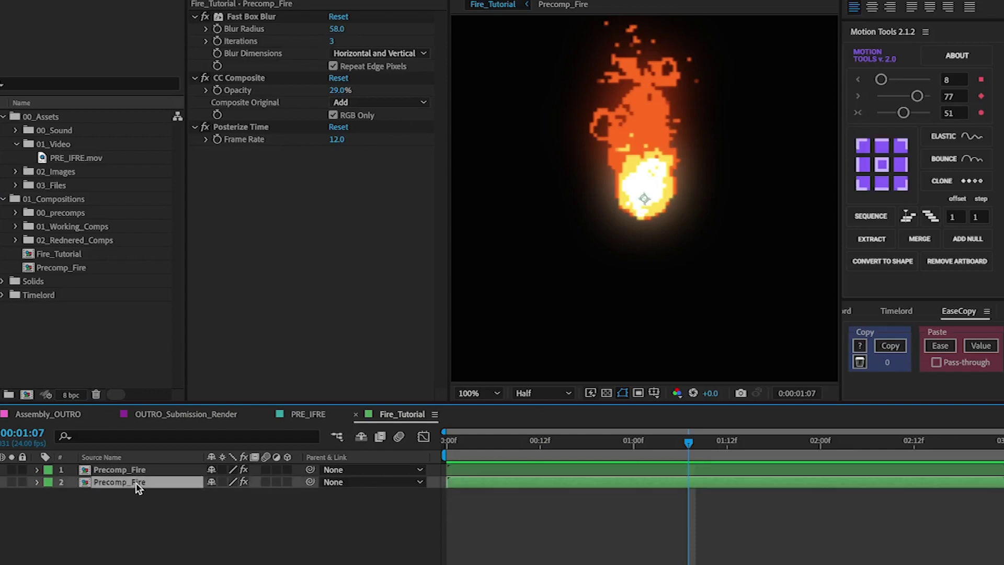
pyautogui.hotkey('ctrl', 'd')
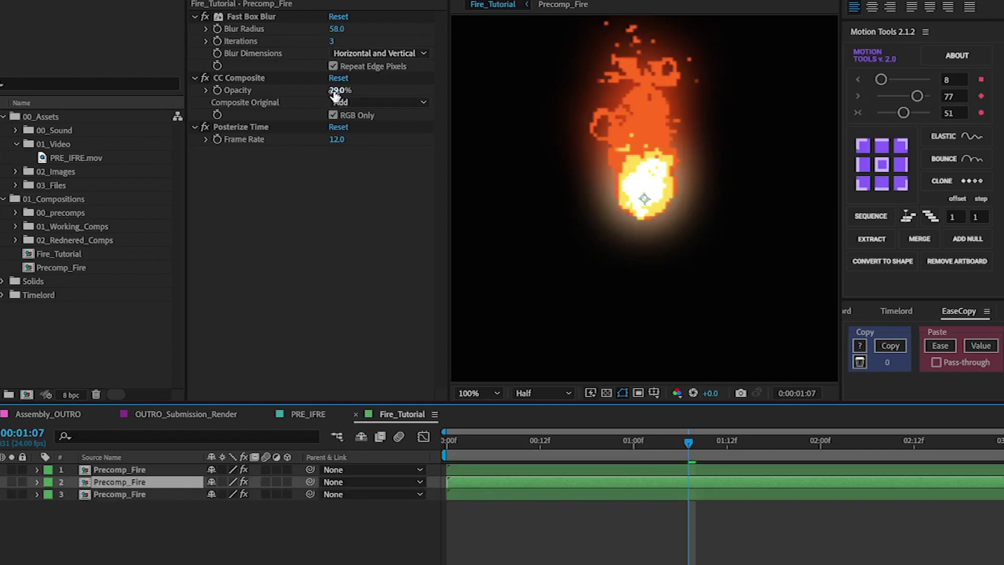
pyautogui.moveTo(336, 90); pyautogui.dragTo(313, 90)
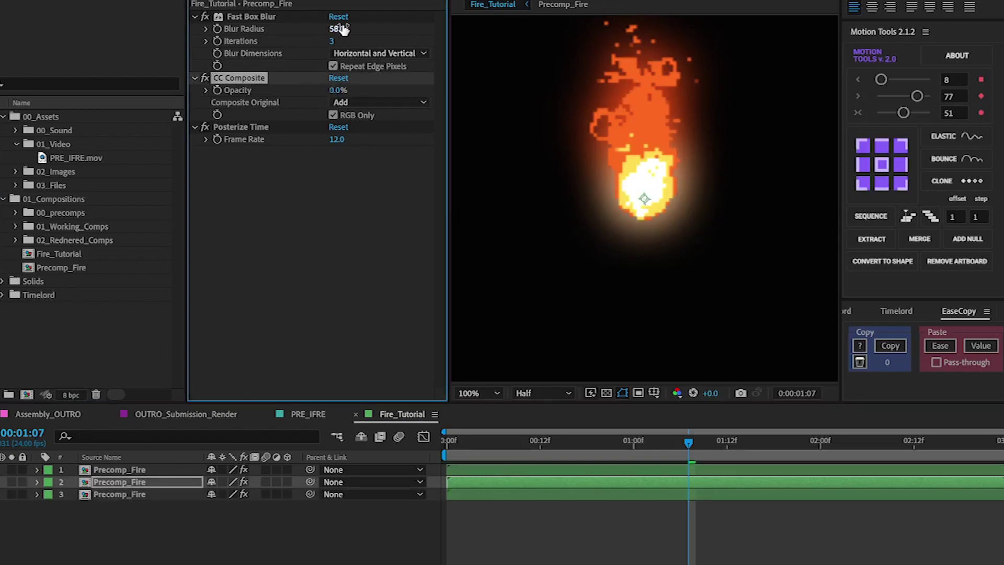
pyautogui.moveTo(337, 29); pyautogui.dragTo(318, 29)
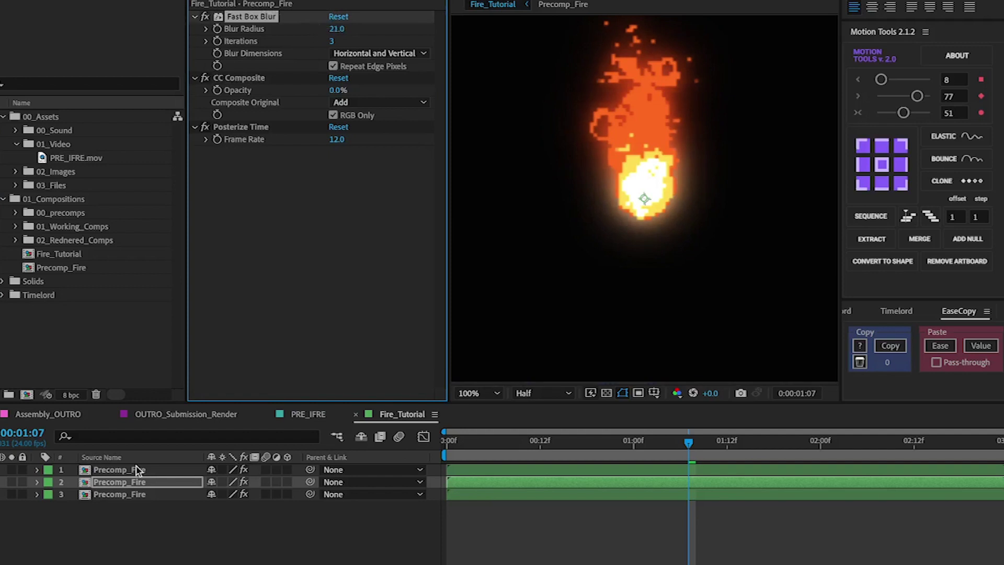
# Step: Set the third fire layer's CC Composite opacity to 0% and blur radius to 23, then preview
pyautogui.click(137, 494)
pyautogui.moveTo(334, 91); pyautogui.dragTo(314, 93)
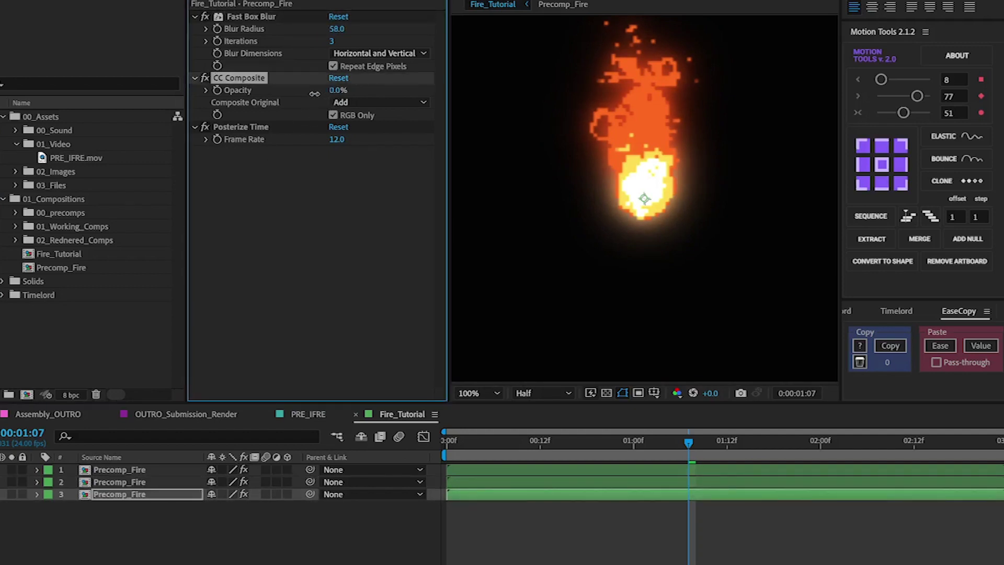
pyautogui.moveTo(337, 28); pyautogui.dragTo(313, 32)
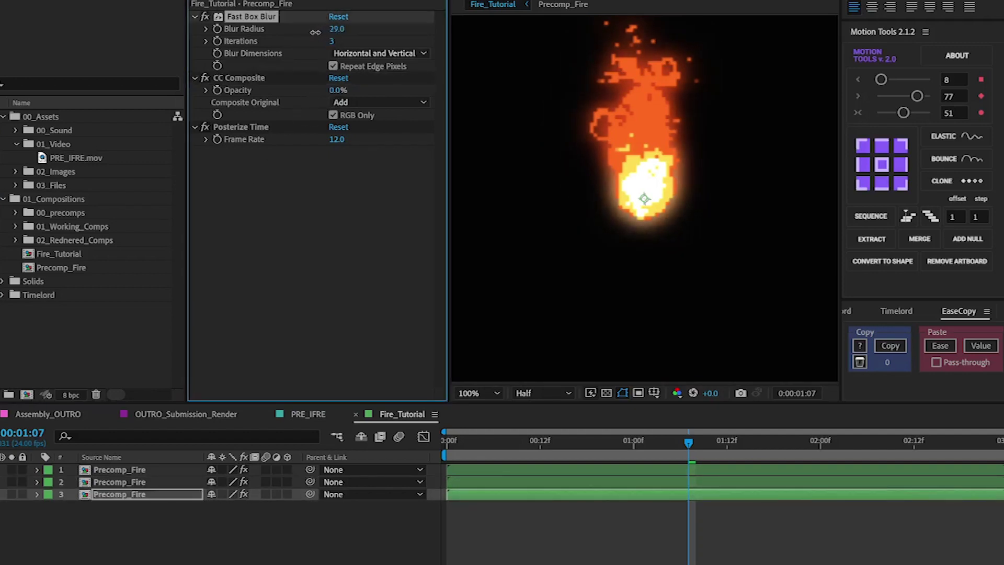
pyautogui.click(450, 453)
pyautogui.press('space')
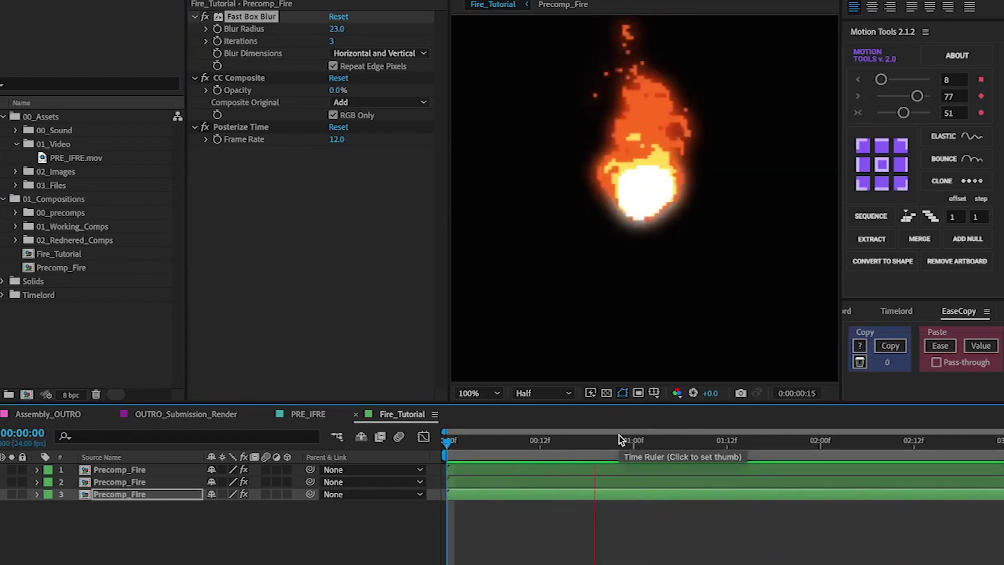
# Step: Switch to OUTRO_Submission_Render and open the Assembly_OUTRO composition at 01:21
pyautogui.click(216, 412)
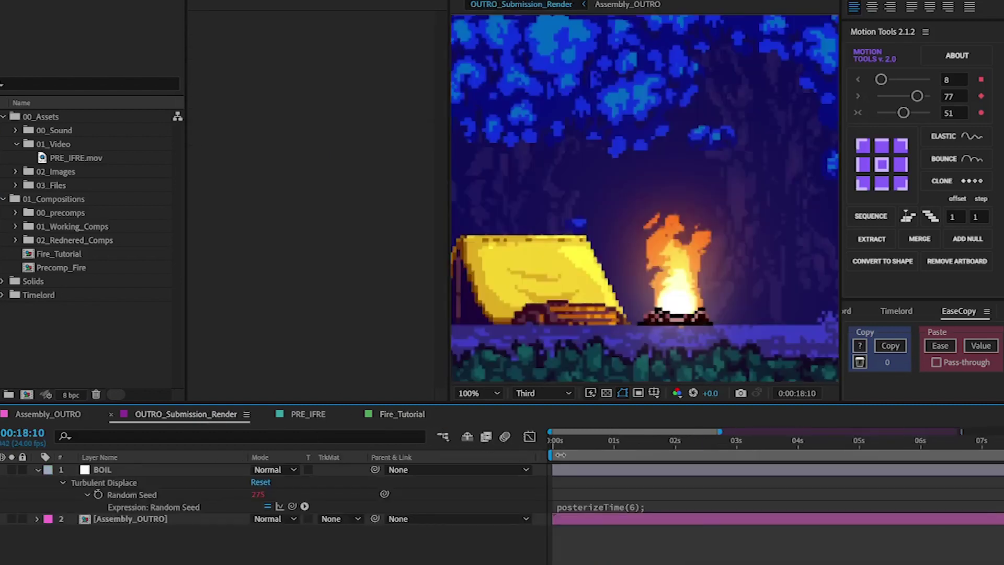
pyautogui.click(631, 442)
pyautogui.scroll(2, 671, 245)
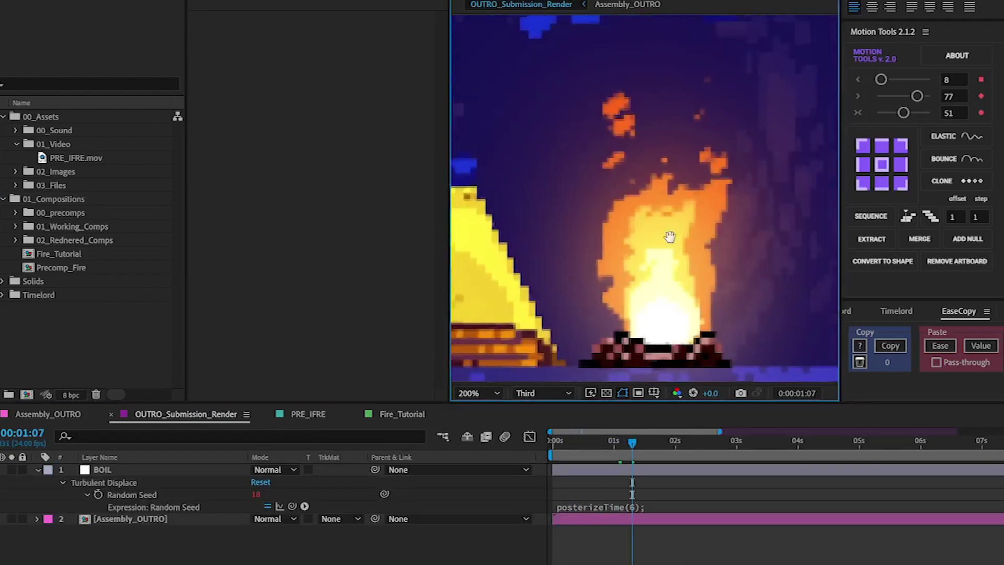
pyautogui.doubleClick(153, 520)
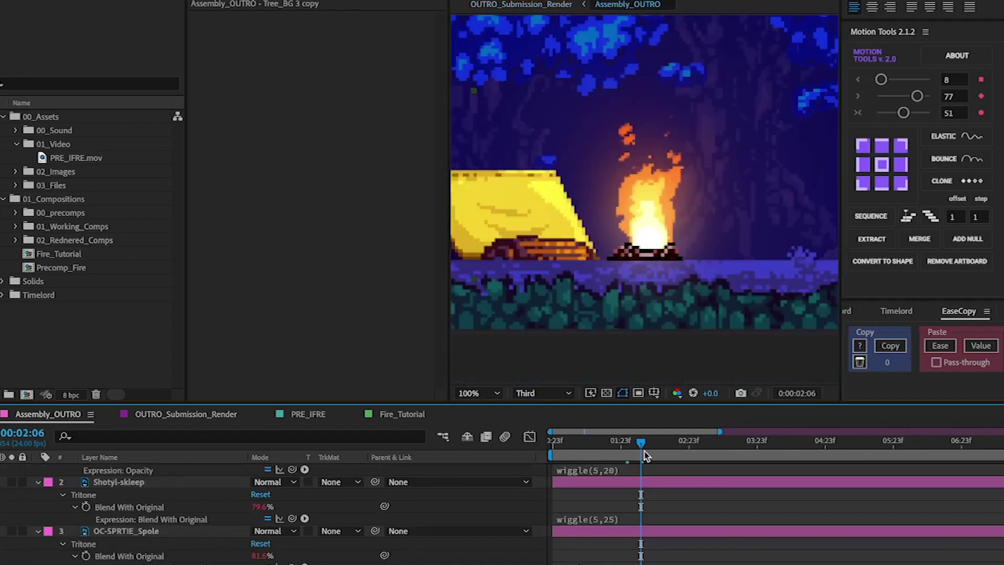
pyautogui.click(617, 443)
pyautogui.scroll(1, 160, 525)
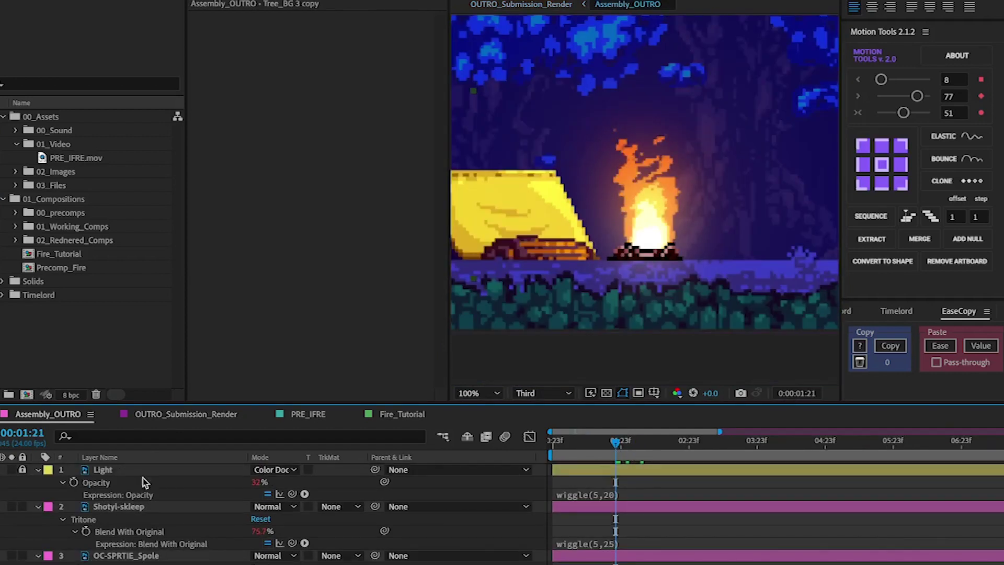
pyautogui.scroll(-8, 155, 514)
pyautogui.scroll(6, 144, 538)
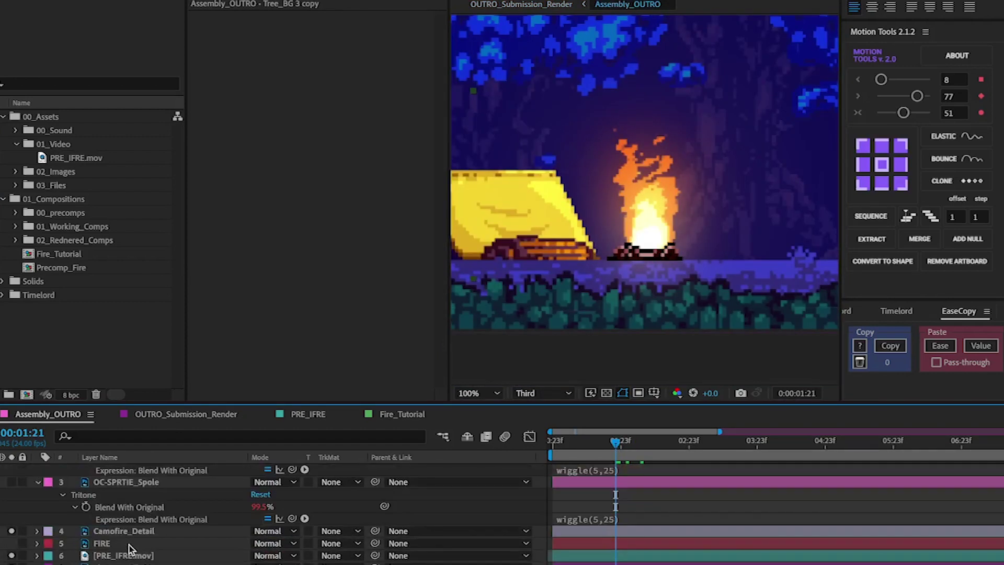
# Step: Compare the scene with and without PRE_IFRE.mov, then enable the Light layer and play it
pyautogui.click(132, 555)
pyautogui.click(11, 555)
pyautogui.click(12, 556)
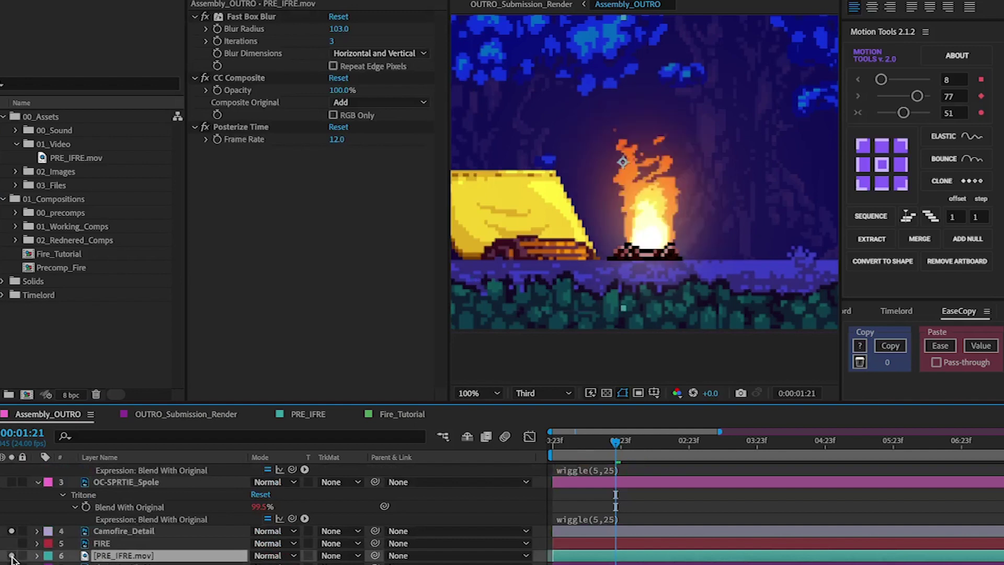
pyautogui.moveTo(630, 446); pyautogui.dragTo(716, 453)
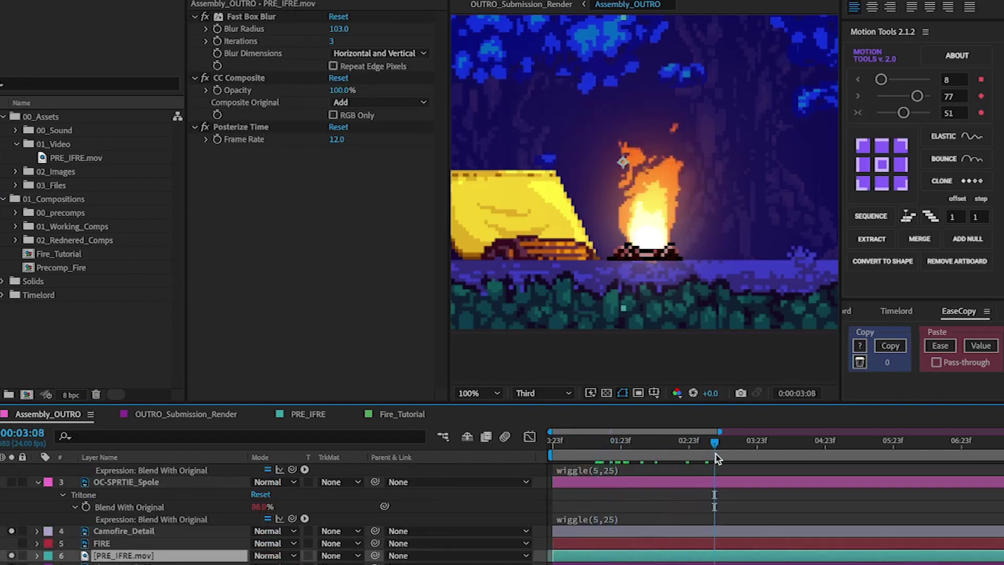
pyautogui.scroll(2, 697, 290)
pyautogui.scroll(-2, 696, 290)
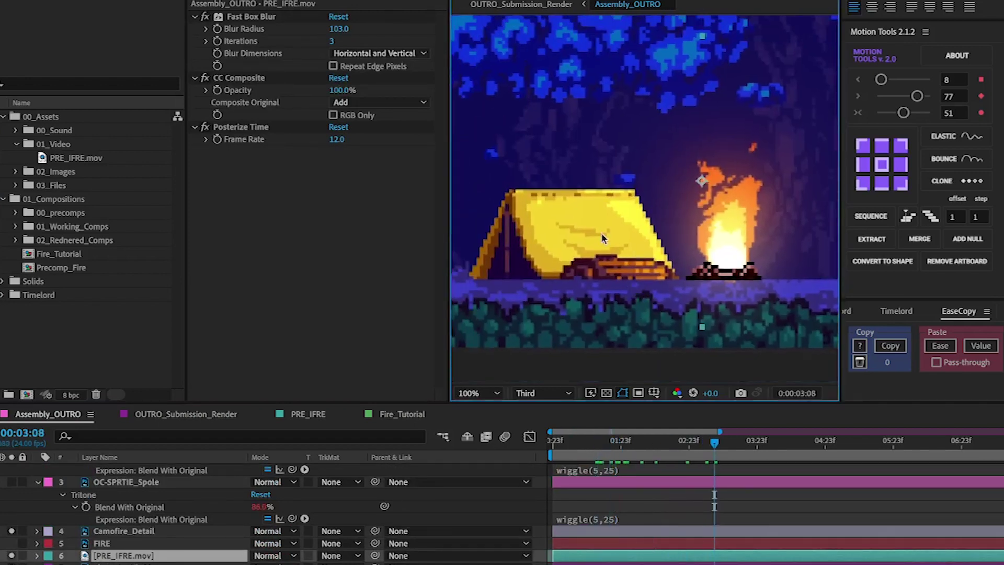
pyautogui.hscroll(2, 658, 271)
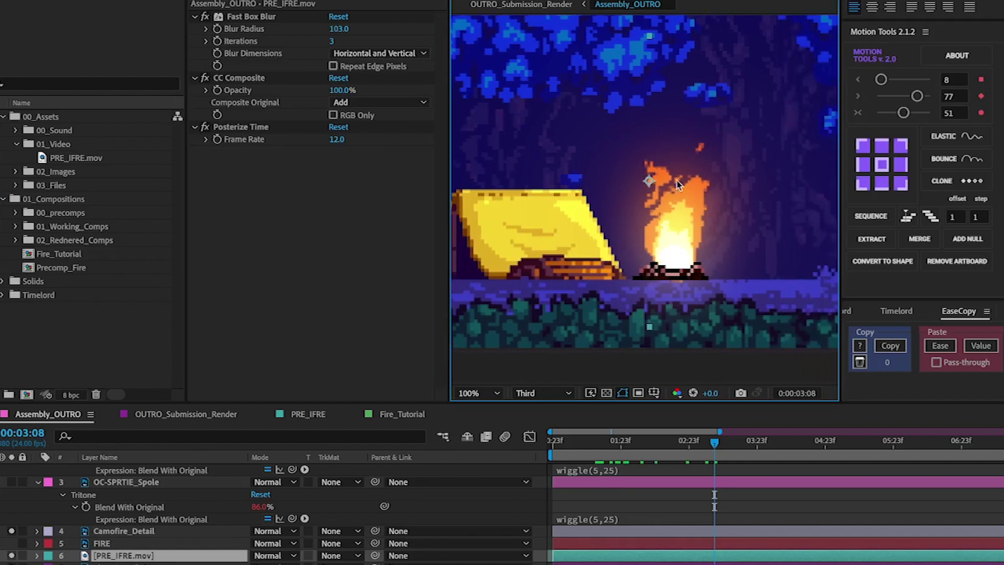
pyautogui.hscroll(2, 678, 253)
pyautogui.scroll(3, 124, 520)
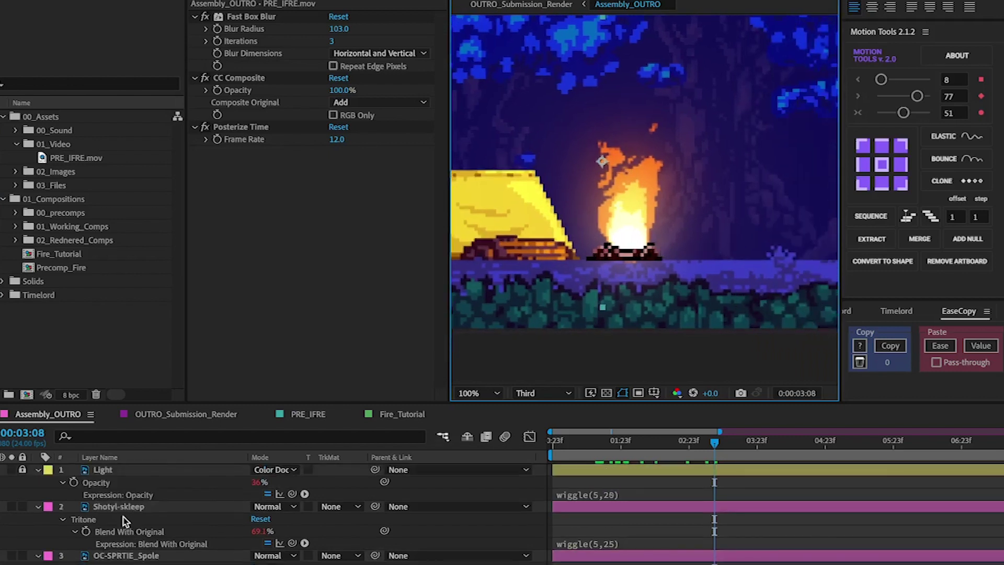
pyautogui.click(11, 470)
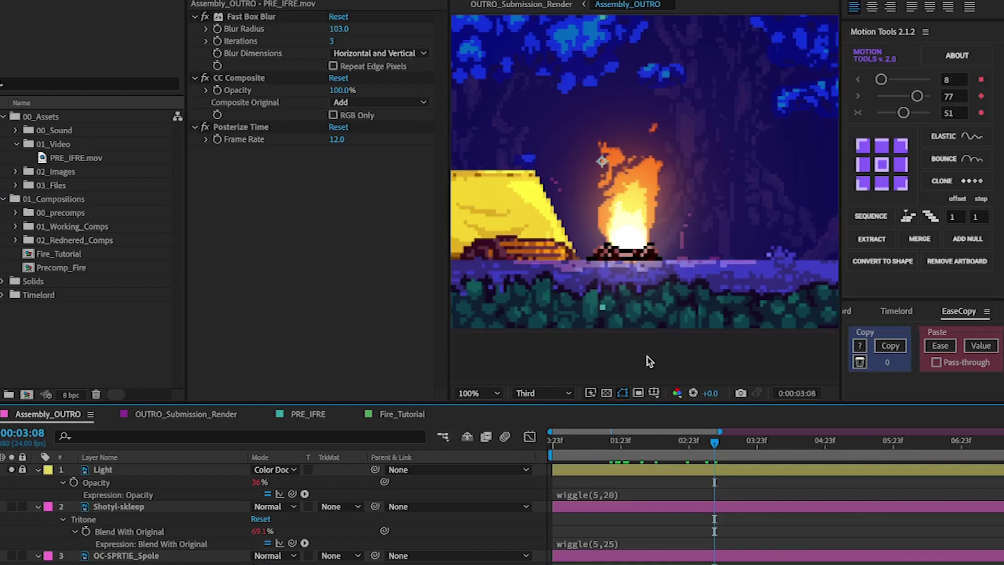
pyautogui.press('space')
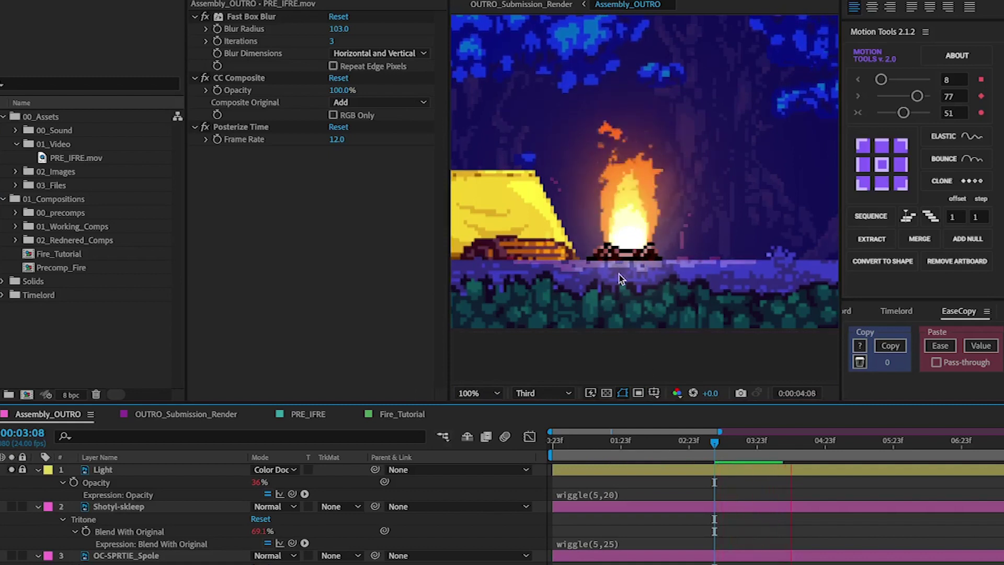